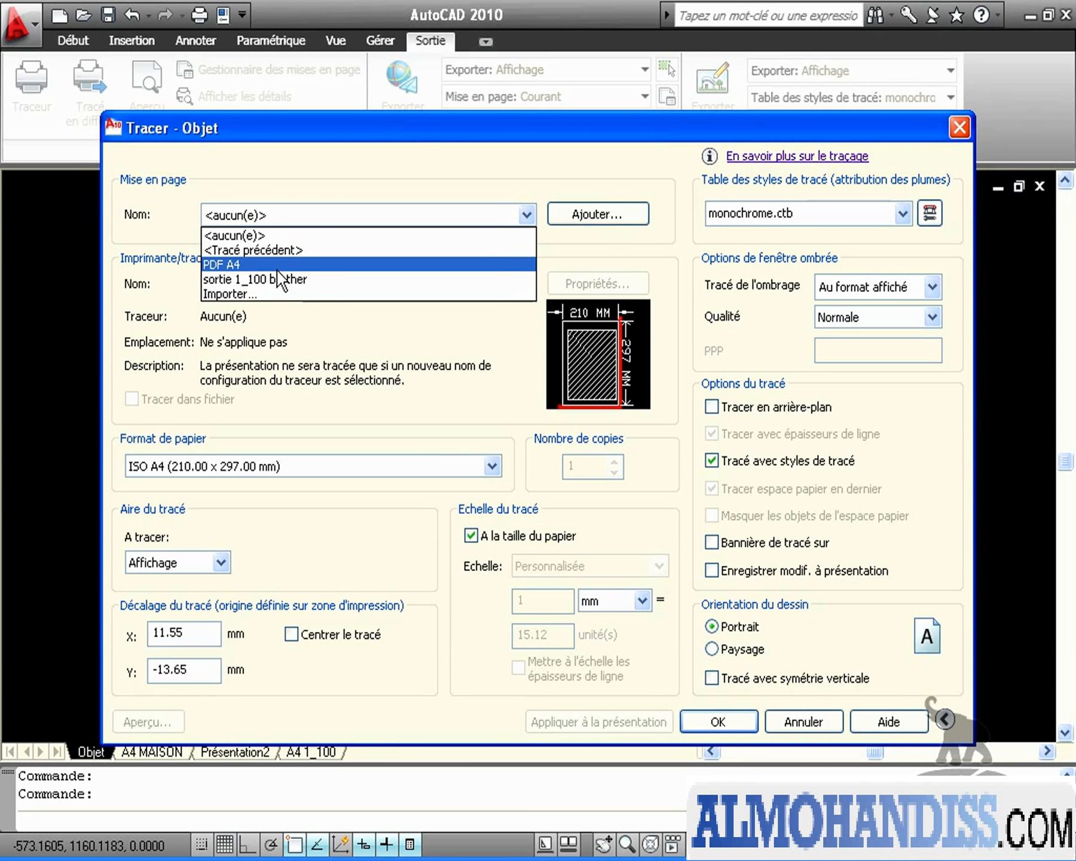
Select the DesignJet 200 D_A1.pc3 plotter for the plot, keeping the ISO A4 paper format
{"action": "left_click", "coordinate": [362, 171]}
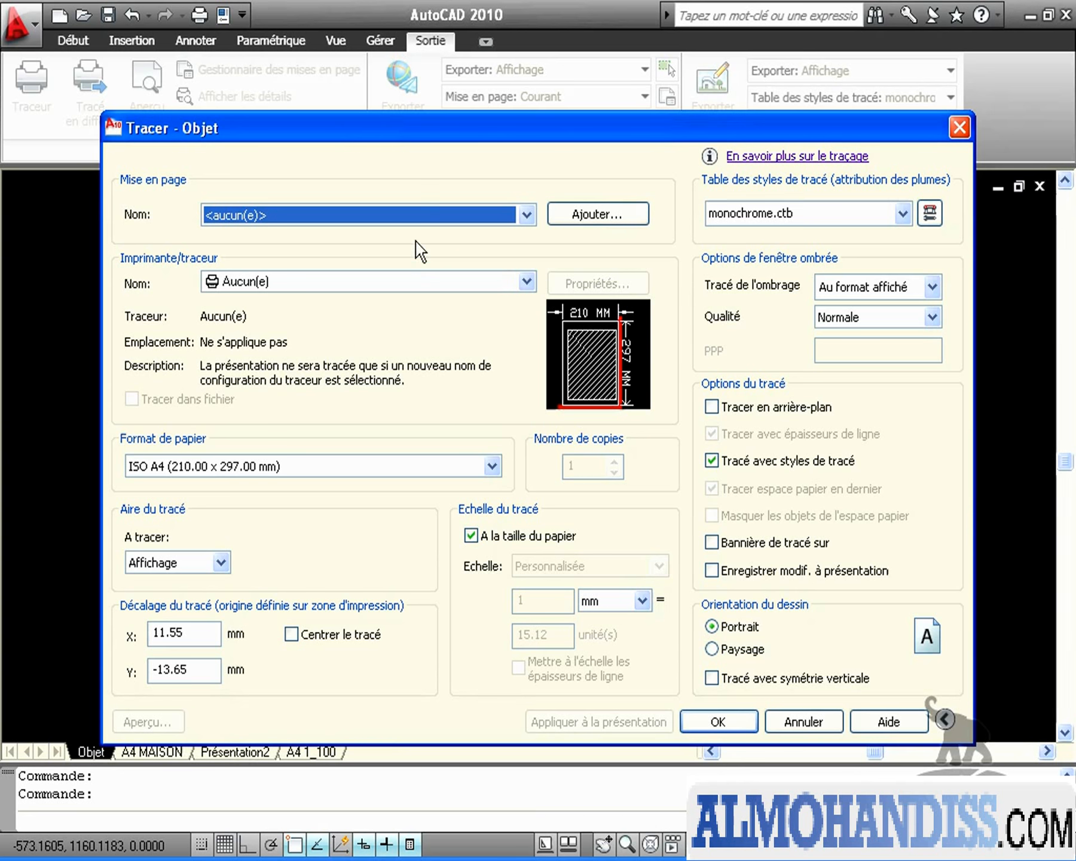
{"action": "left_click", "coordinate": [528, 282]}
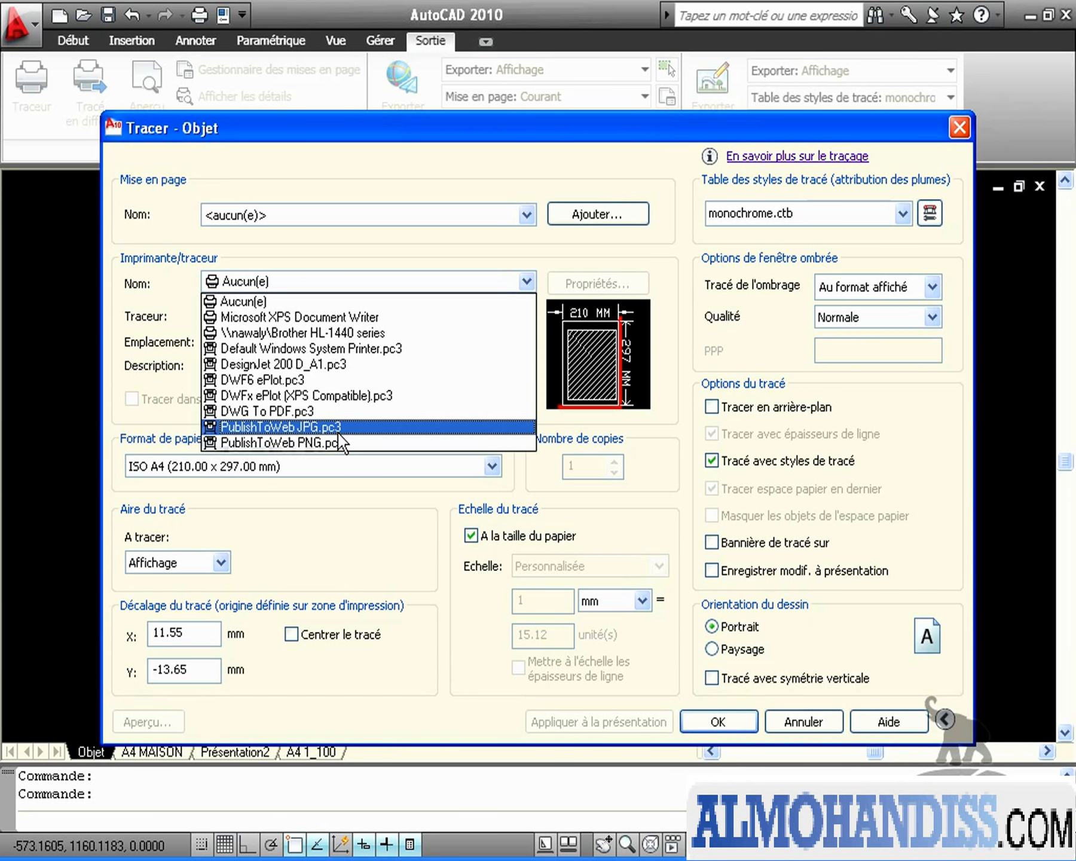
{"action": "left_click", "coordinate": [335, 364]}
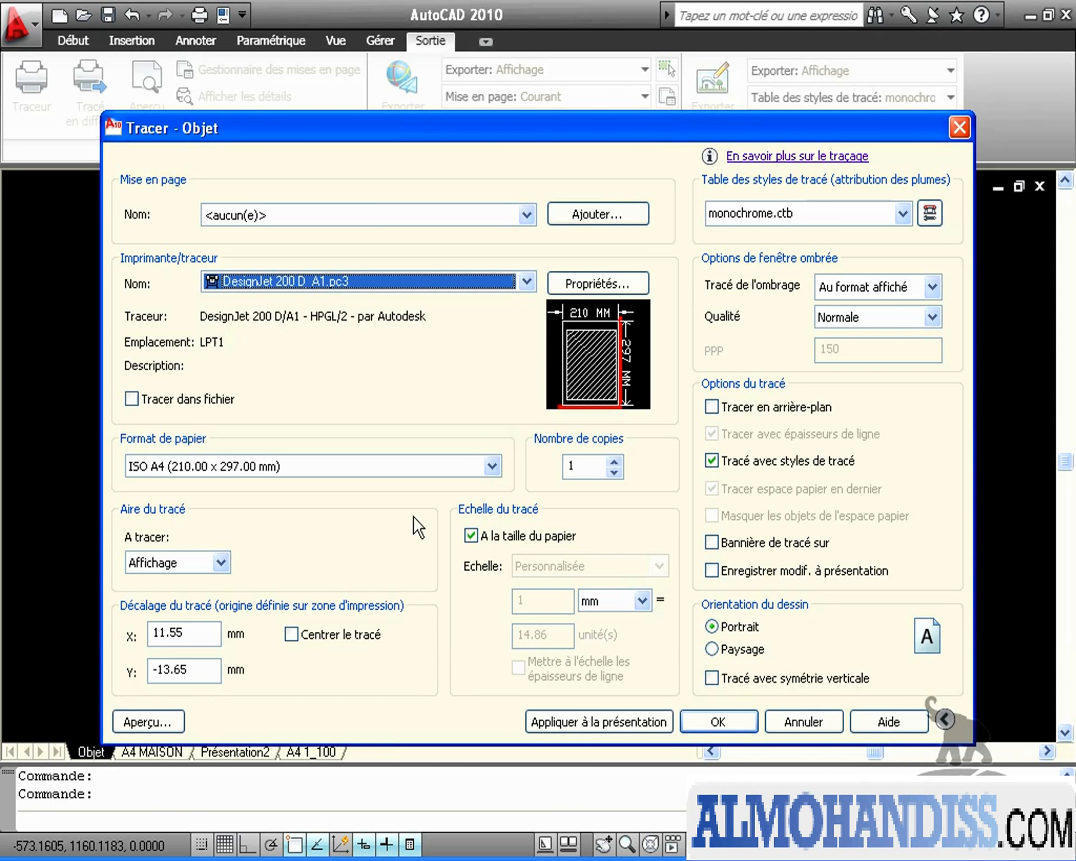
{"action": "left_click", "coordinate": [491, 466]}
{"action": "left_click", "coordinate": [491, 466]}
Set the plot area to Fenêtre and define a window enclosing the whole floor plan with its dimensions
{"action": "left_click", "coordinate": [220, 563]}
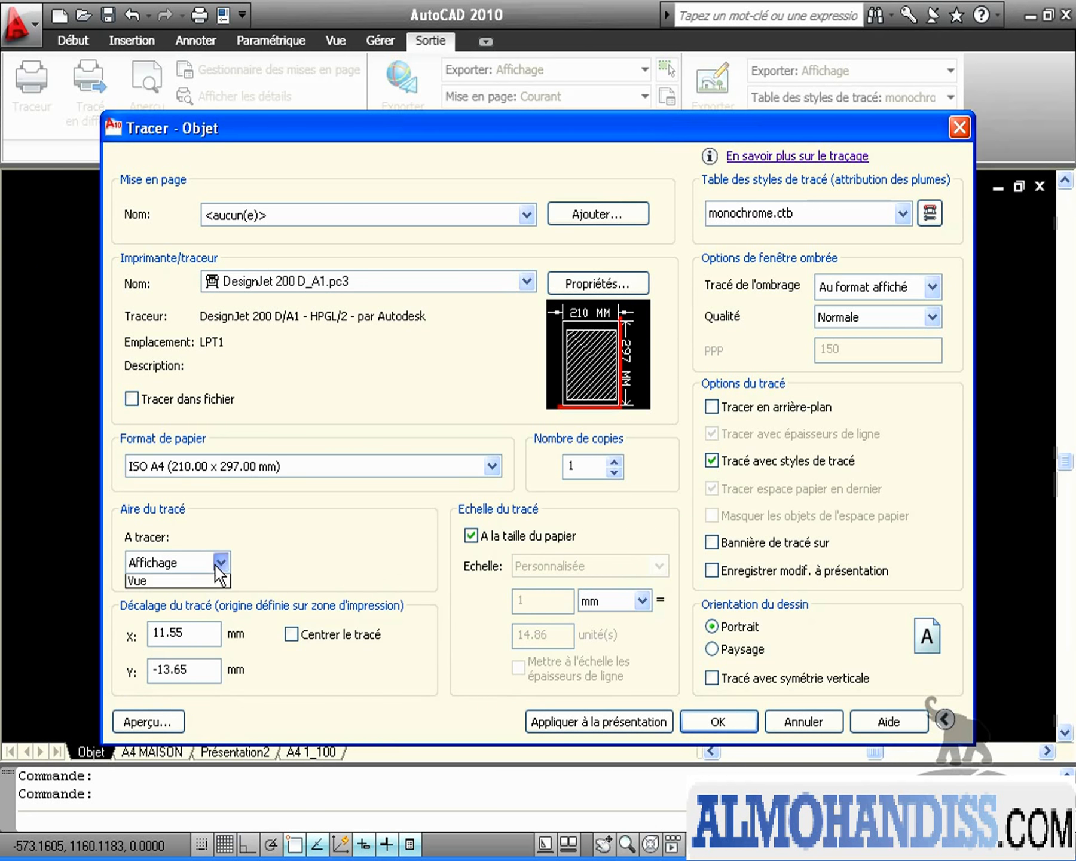
{"action": "left_click", "coordinate": [211, 608]}
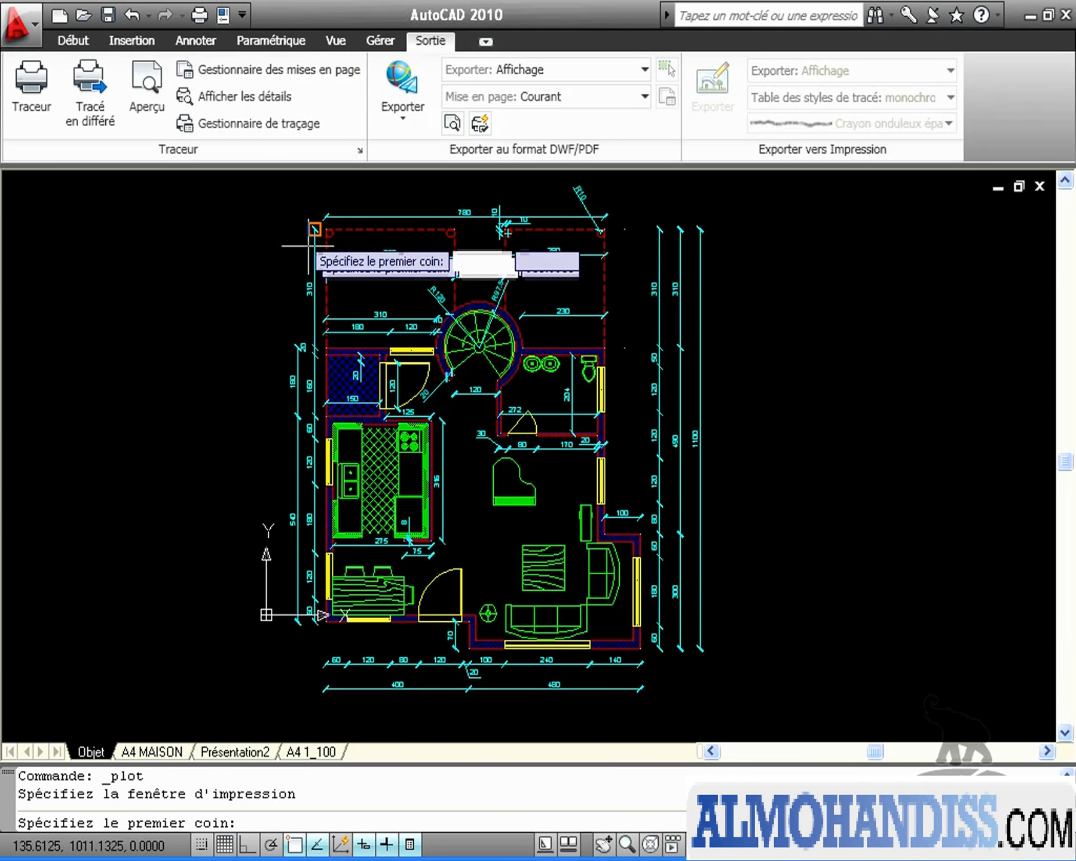
{"action": "left_click", "coordinate": [283, 176]}
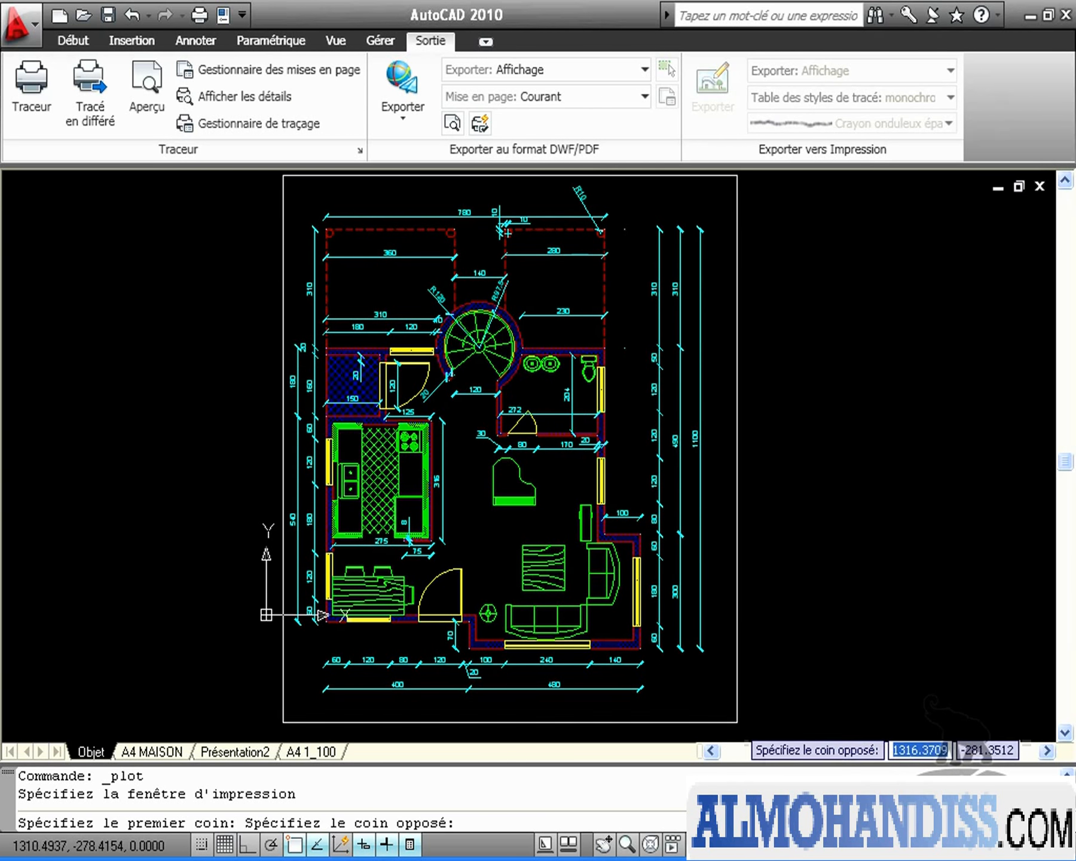
{"action": "left_click", "coordinate": [732, 718]}
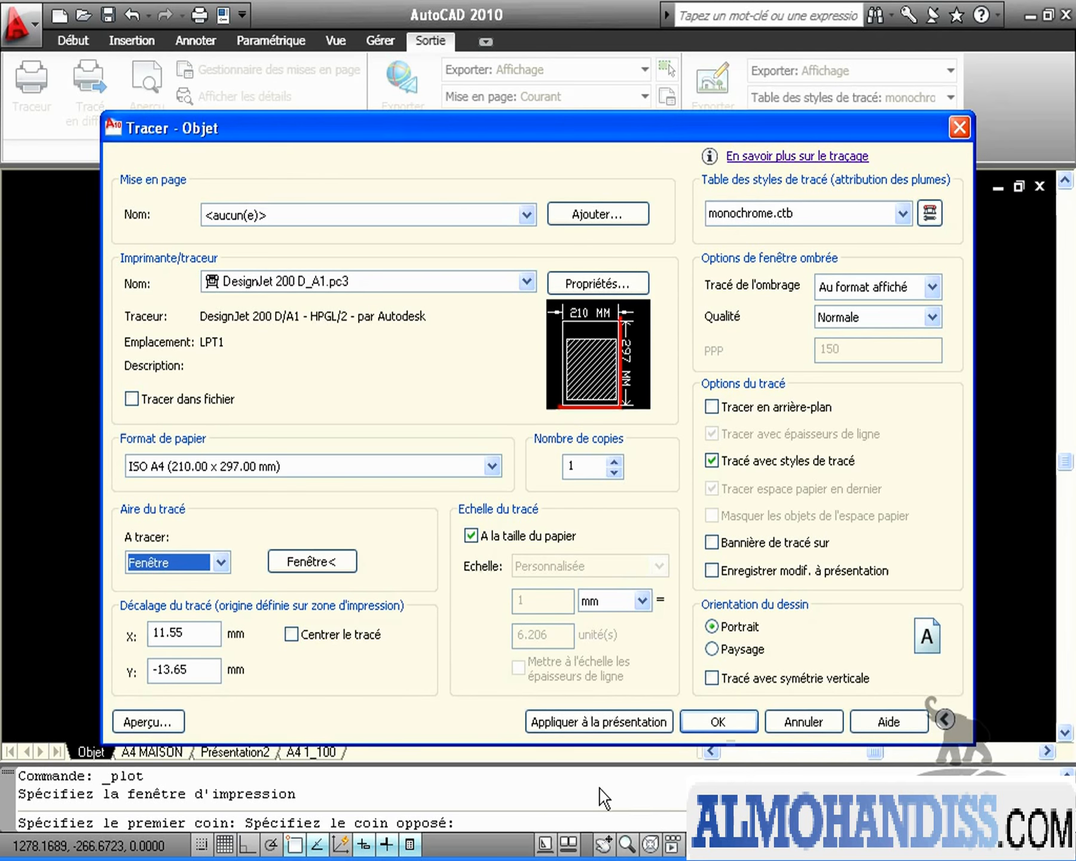
Centre the plot on the sheet and set the plot style table to Aucune
{"action": "left_click", "coordinate": [313, 635]}
{"action": "left_click", "coordinate": [903, 213]}
{"action": "left_click", "coordinate": [741, 237]}
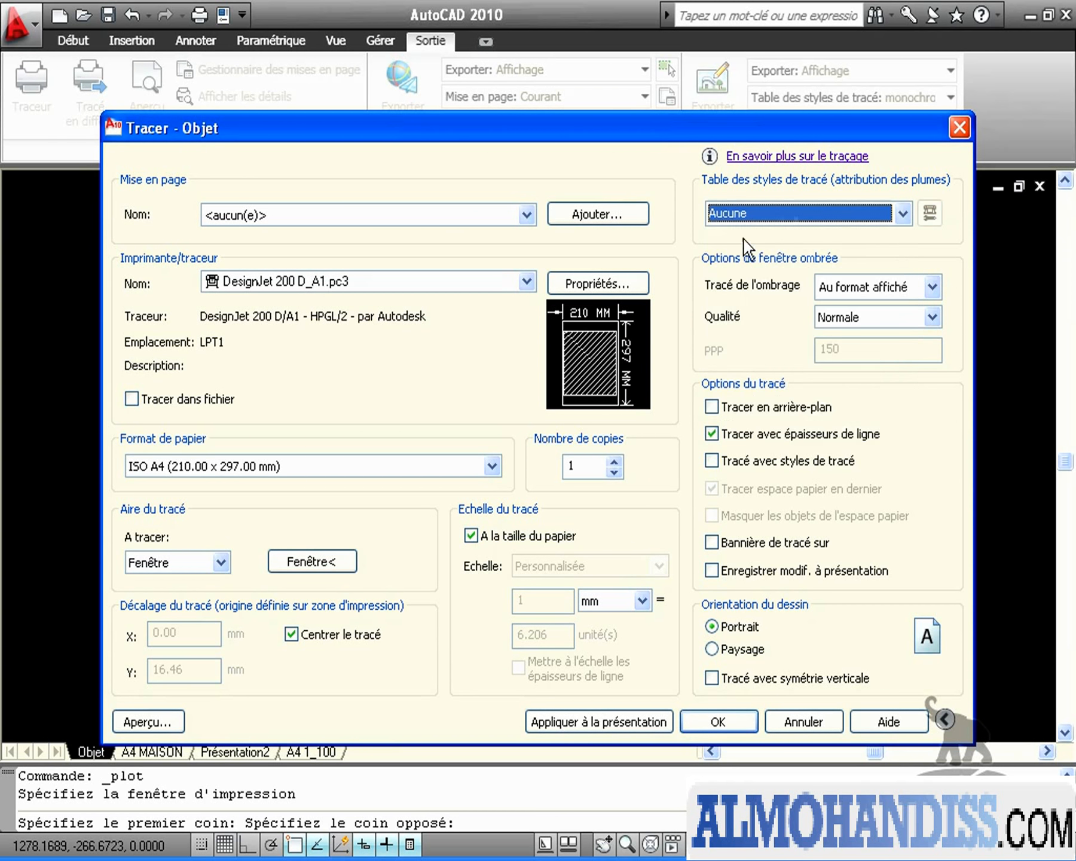
Turn off fitting to the paper size and set the plot scale to 1 mm = 10 units
{"action": "left_click", "coordinate": [471, 536]}
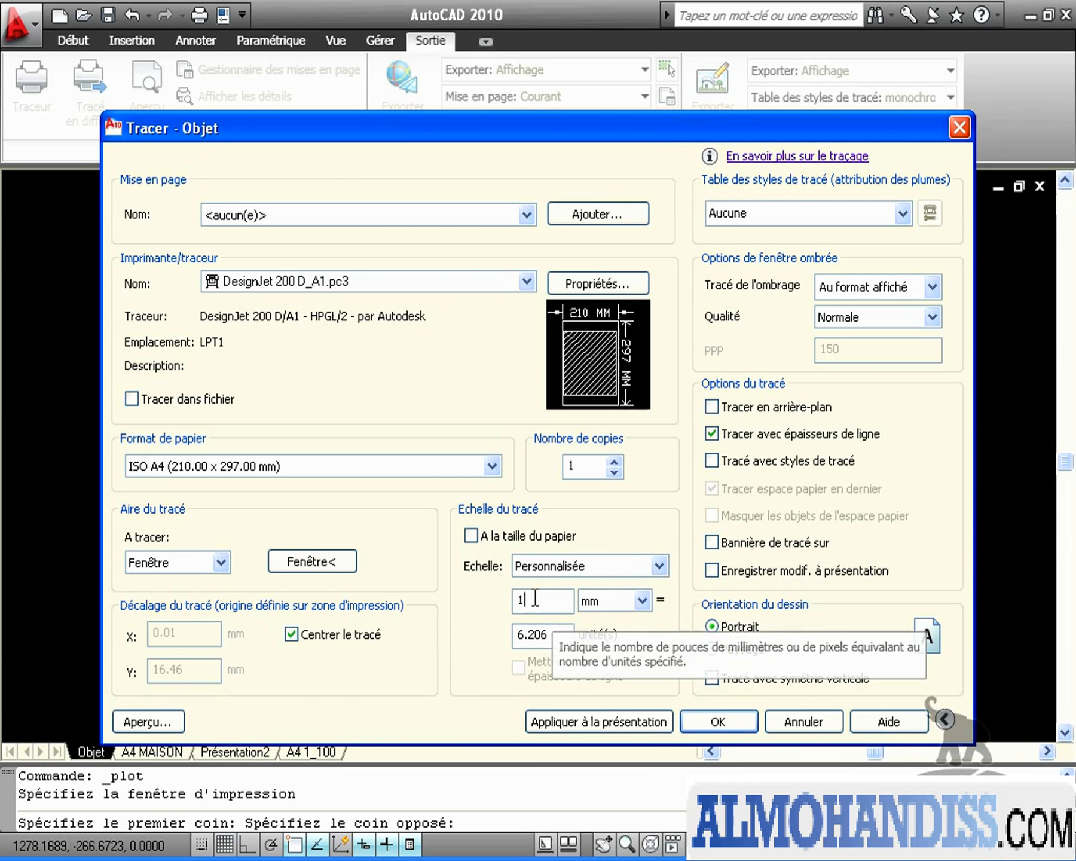
{"action": "left_click_drag", "start_coordinate": [549, 636], "coordinate": [435, 631]}
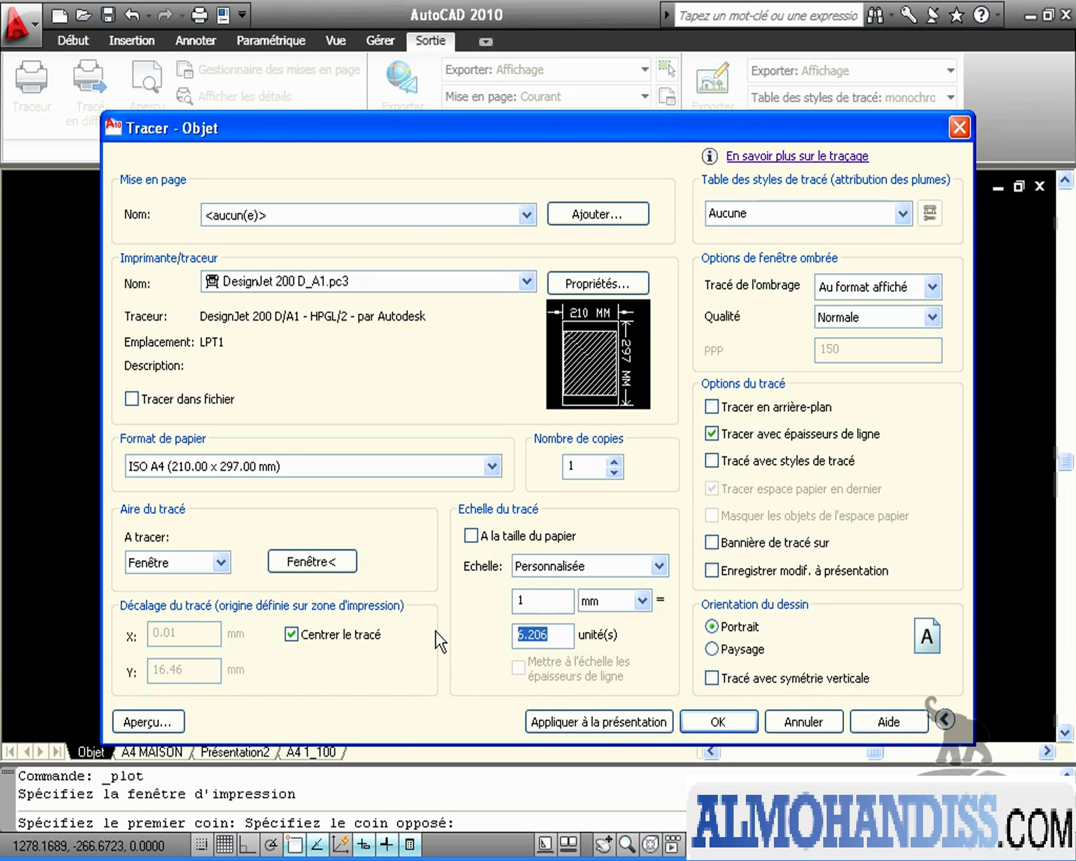
{"action": "type", "text": "10"}
Preview the plot without a plot style table, examine the plan's line shades closely, and return to the plot settings
{"action": "left_click", "coordinate": [140, 723]}
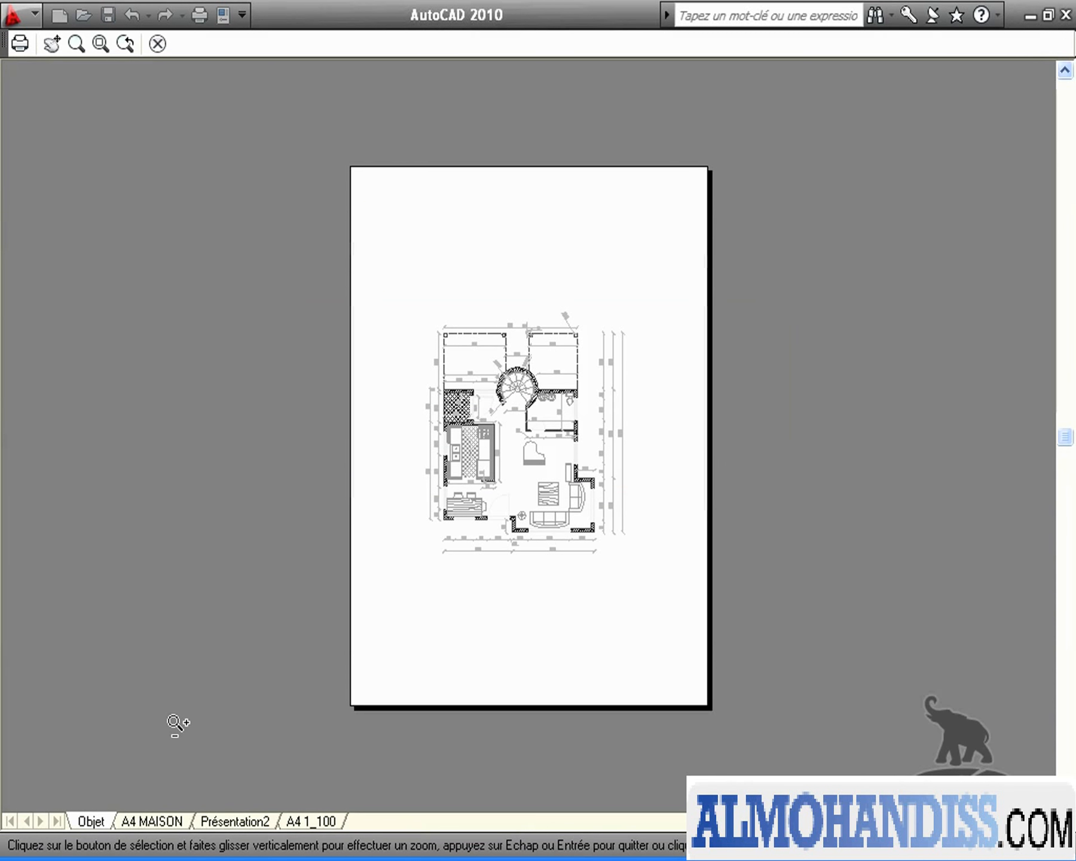
{"action": "scroll", "coordinate": [581, 504], "scroll_direction": "up", "scroll_amount": 4}
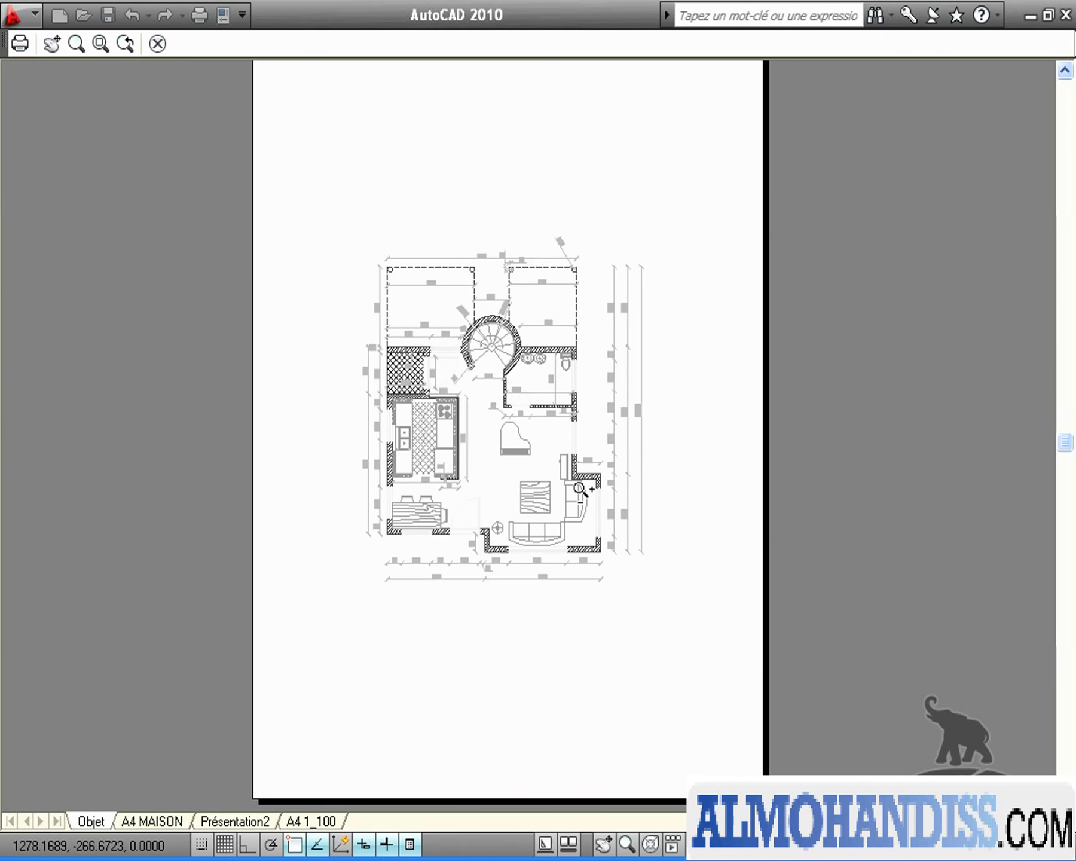
{"action": "scroll", "coordinate": [461, 571], "scroll_direction": "down", "scroll_amount": 3}
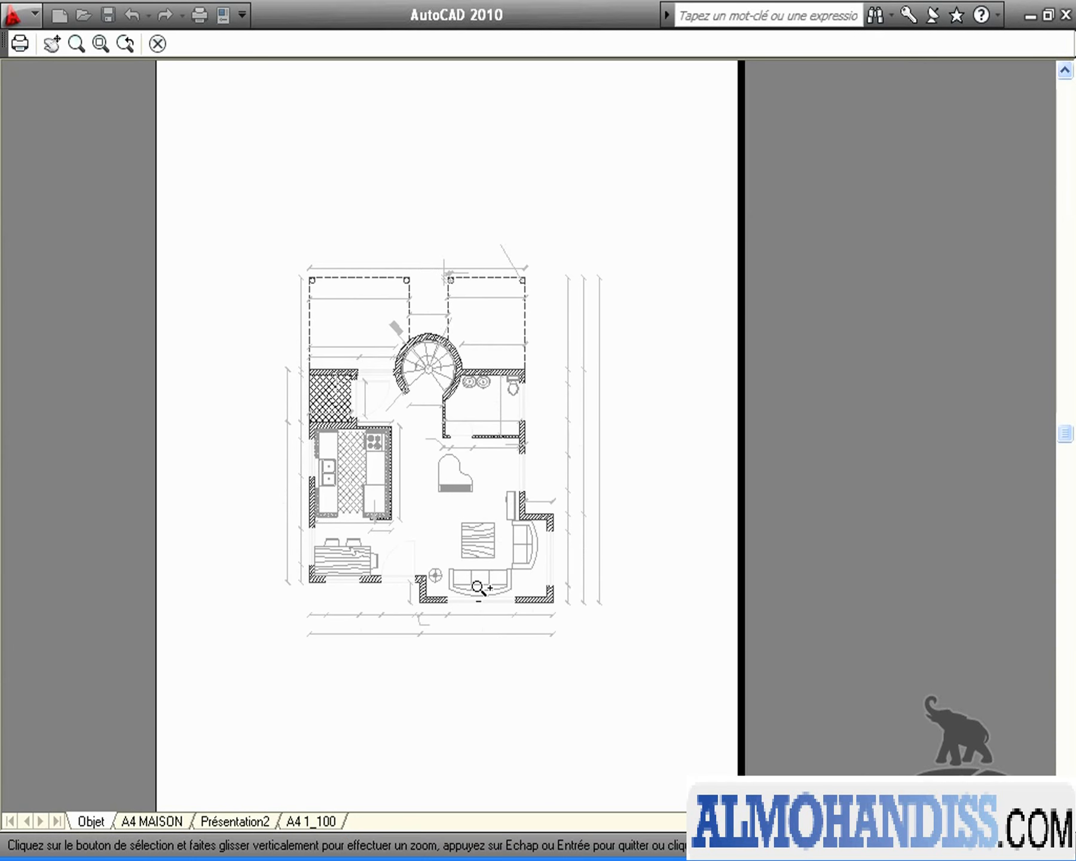
{"action": "scroll", "coordinate": [492, 555], "scroll_direction": "up", "scroll_amount": 3}
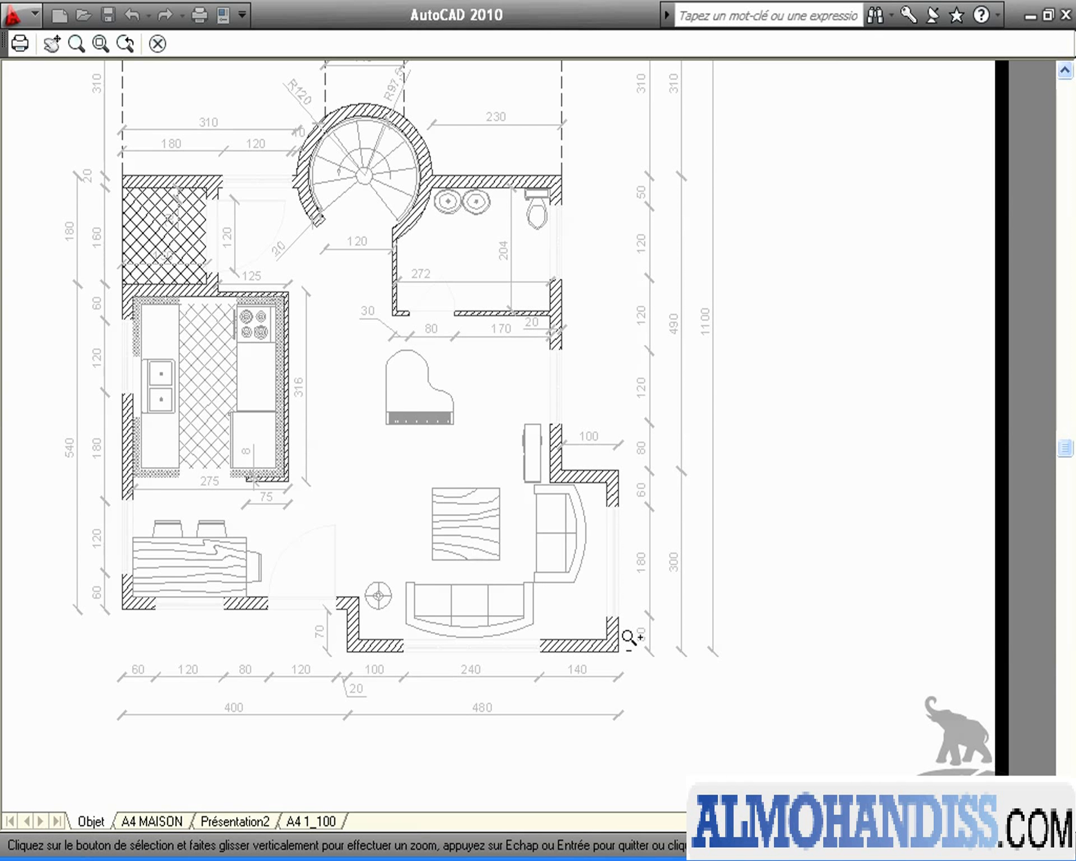
{"action": "middle_click_drag", "start_coordinate": [561, 604], "coordinate": [584, 656]}
{"action": "scroll", "coordinate": [547, 606], "scroll_direction": "down", "scroll_amount": 1}
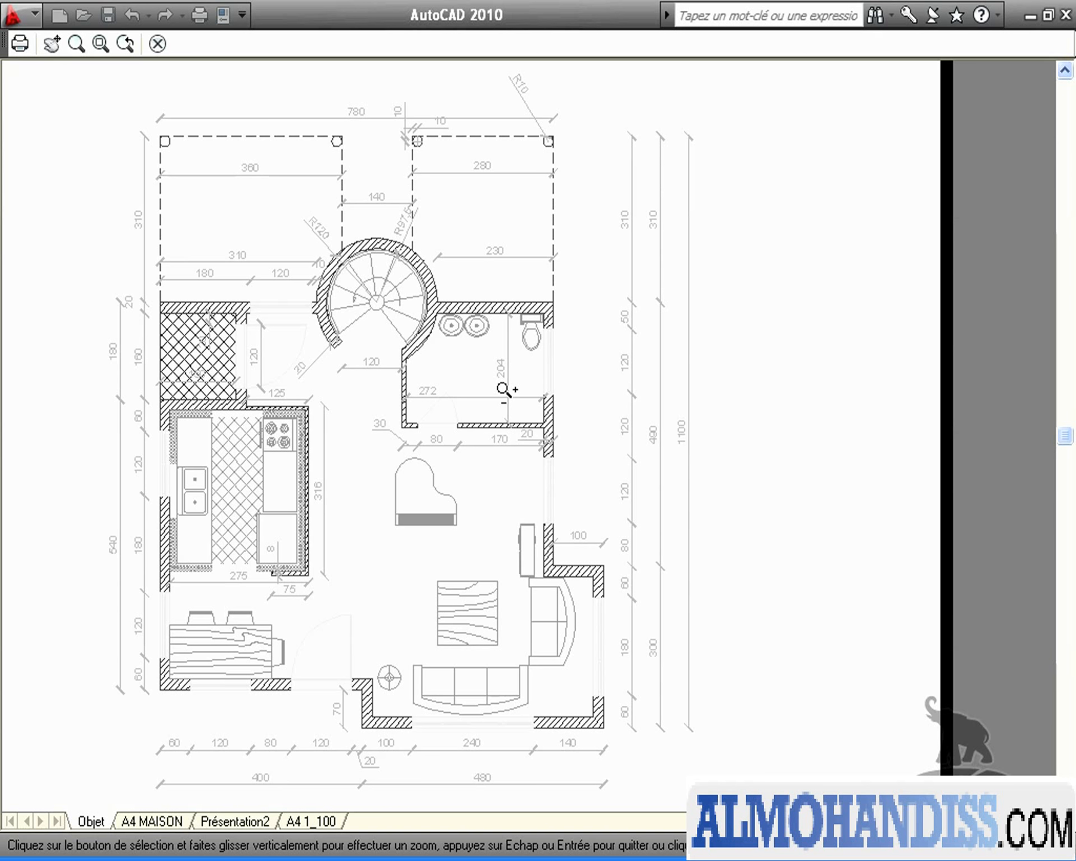
{"action": "left_click", "coordinate": [158, 43]}
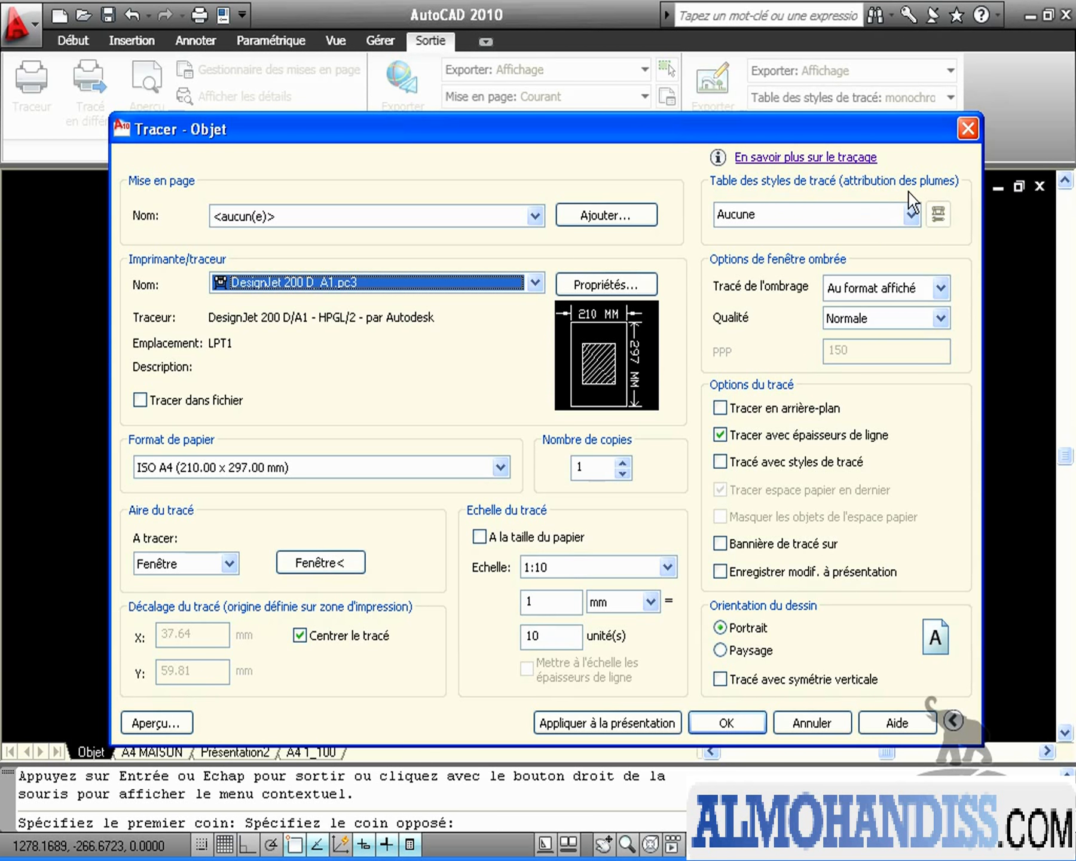
Assign the monochrome.ctb plot style table and review the properties of Couleur 2, 4 and 8 in its editor
{"action": "left_click", "coordinate": [912, 215]}
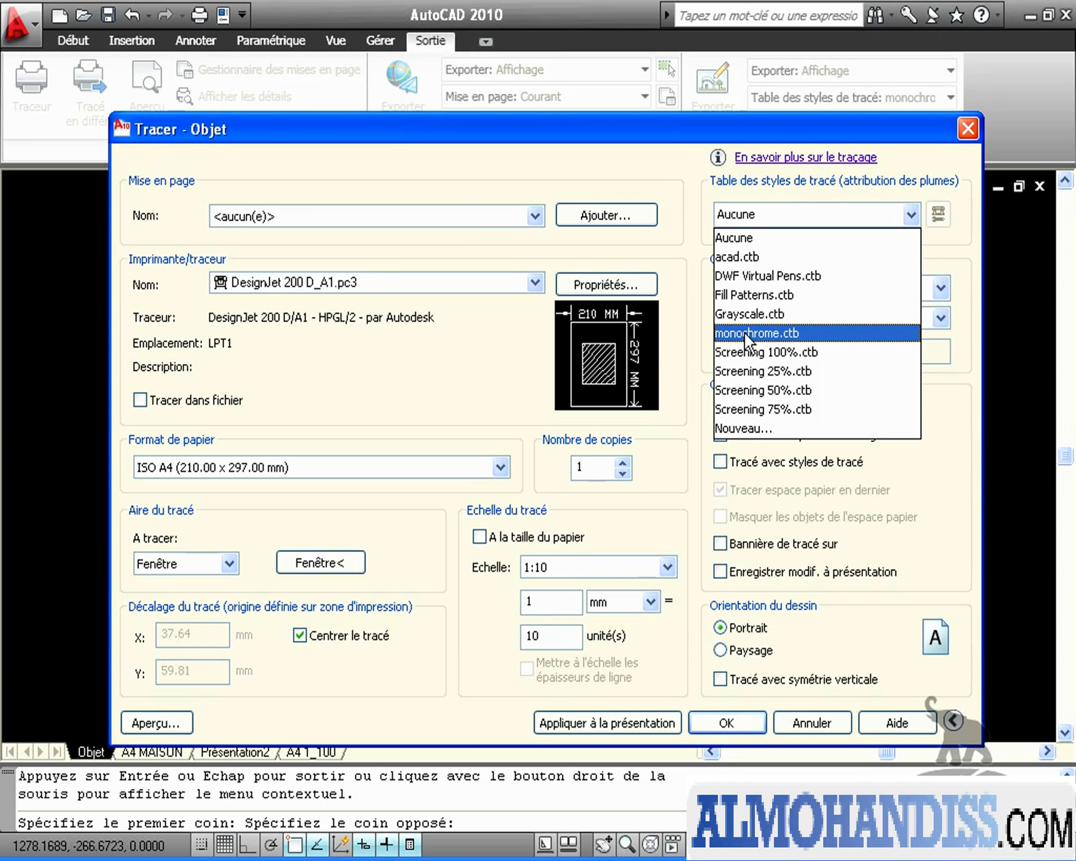
{"action": "left_click", "coordinate": [787, 333]}
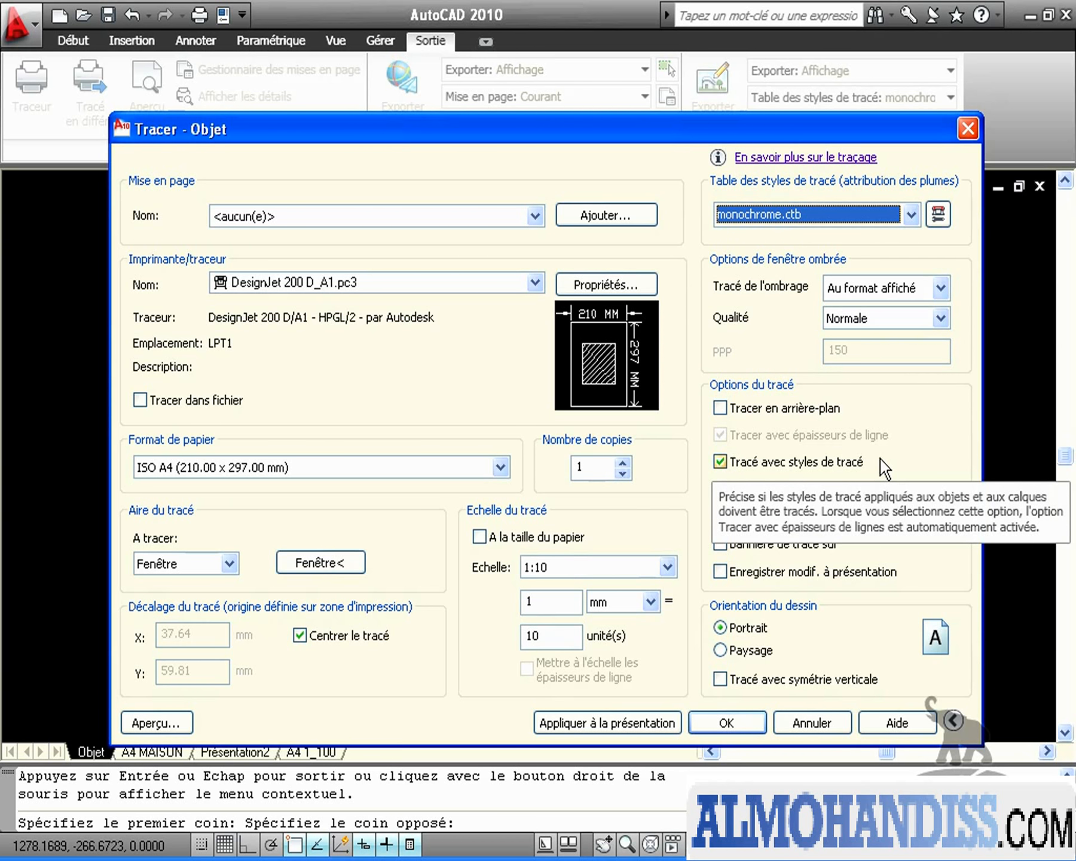
{"action": "left_click", "coordinate": [945, 217]}
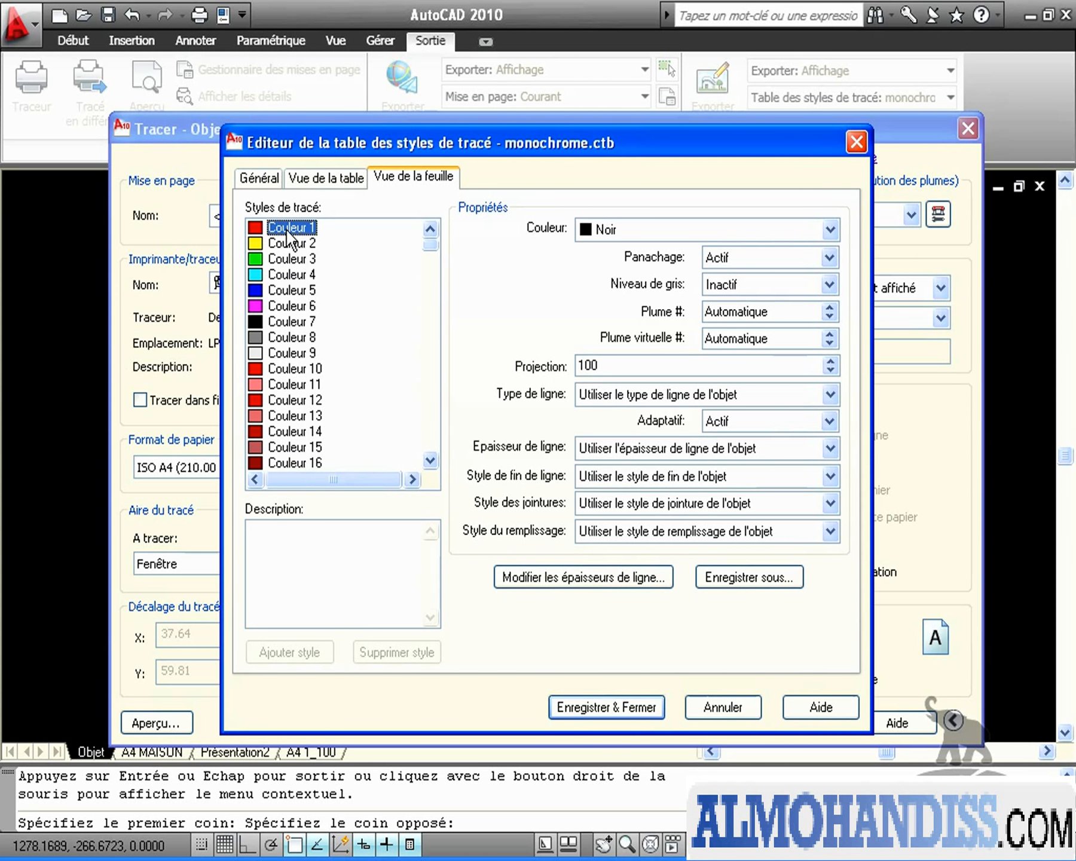
{"action": "mouse_move", "coordinate": [425, 252]}
{"action": "left_mouse_down"}
{"action": "mouse_move", "coordinate": [425, 432]}
{"action": "mouse_move", "coordinate": [426, 244]}
{"action": "left_mouse_up"}
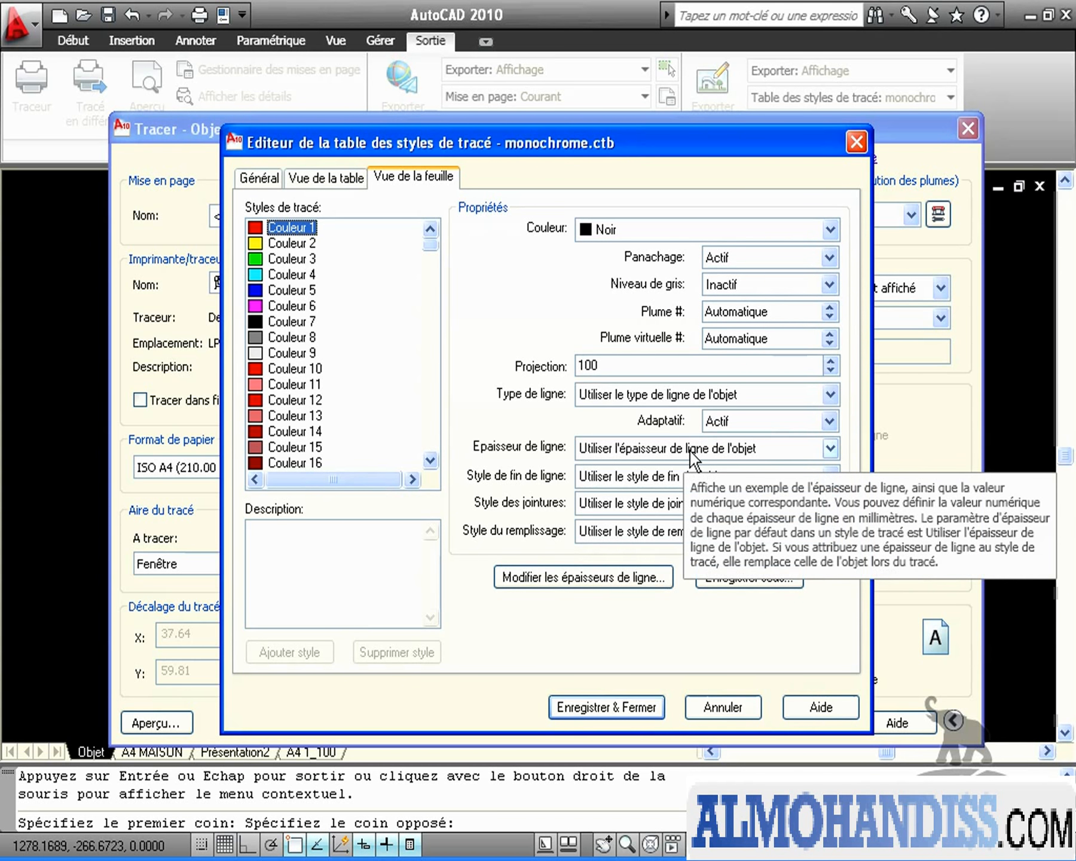
{"action": "left_click", "coordinate": [293, 243]}
{"action": "left_click", "coordinate": [306, 277]}
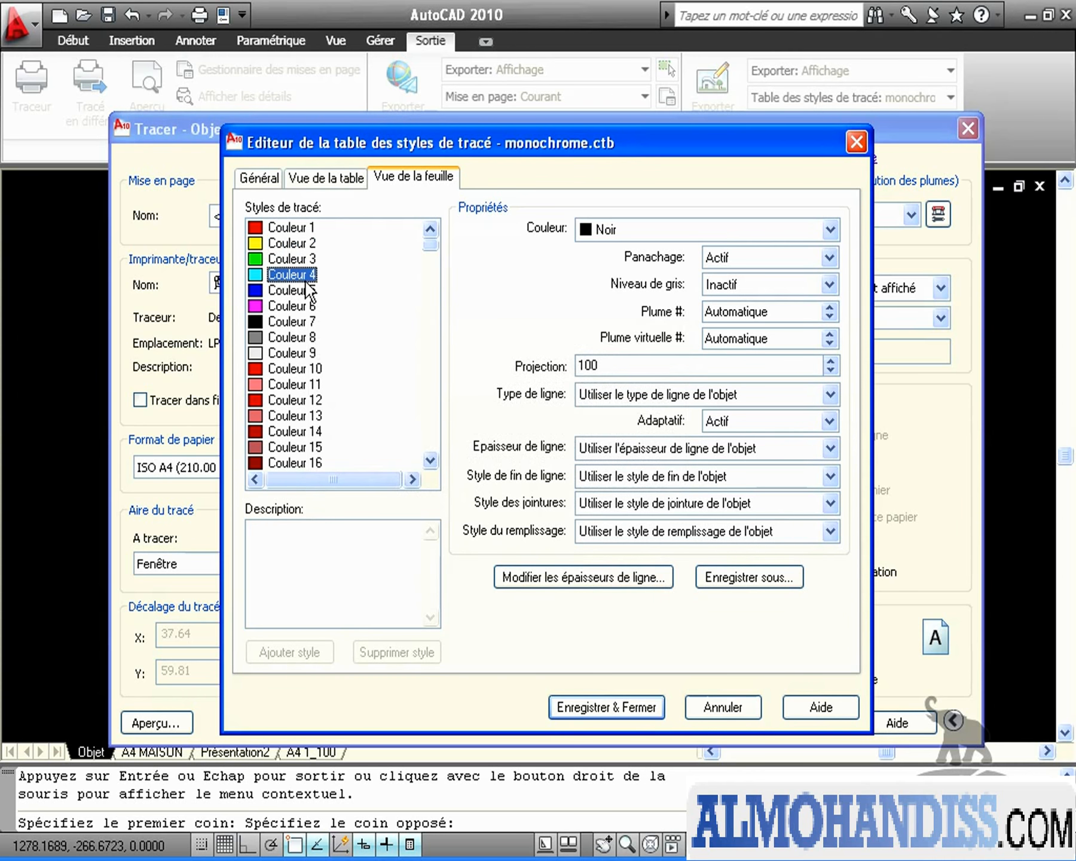
{"action": "left_click", "coordinate": [302, 338]}
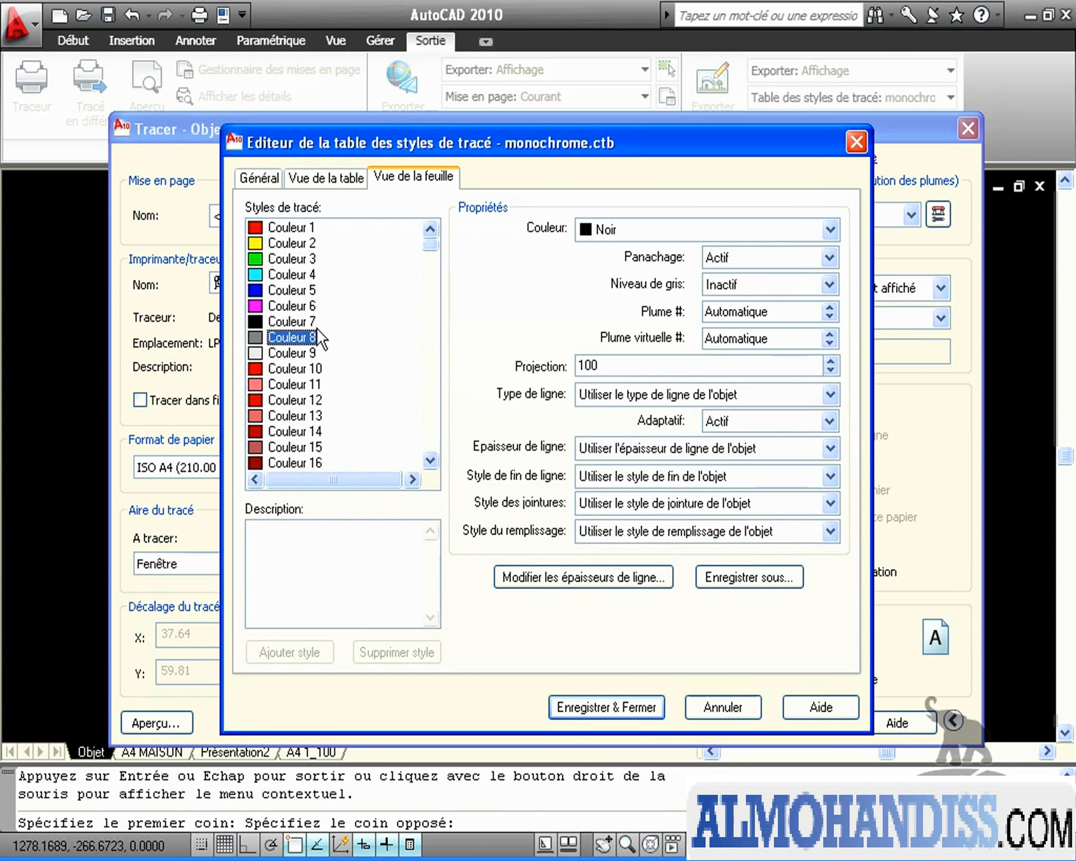
{"action": "left_click", "coordinate": [618, 708]}
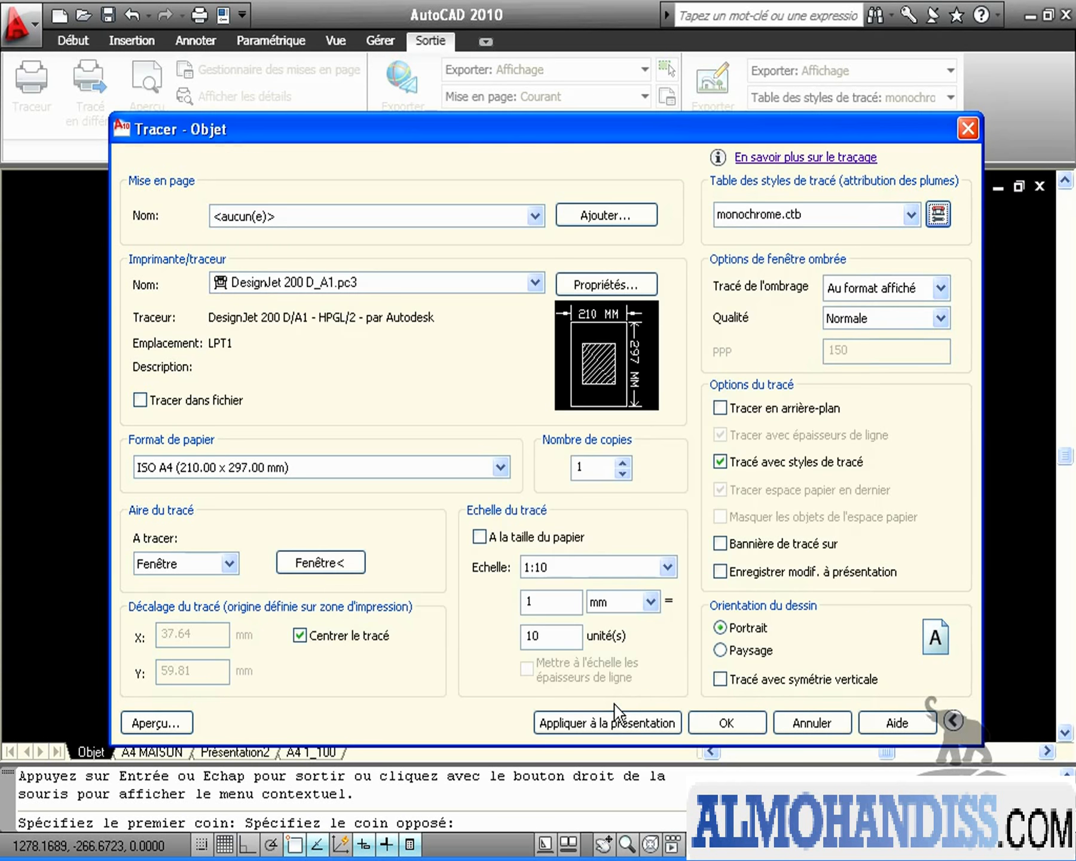
Preview the plot with monochrome.ctb applied, examine the living room's linework, and return to the plot settings
{"action": "left_click", "coordinate": [145, 722]}
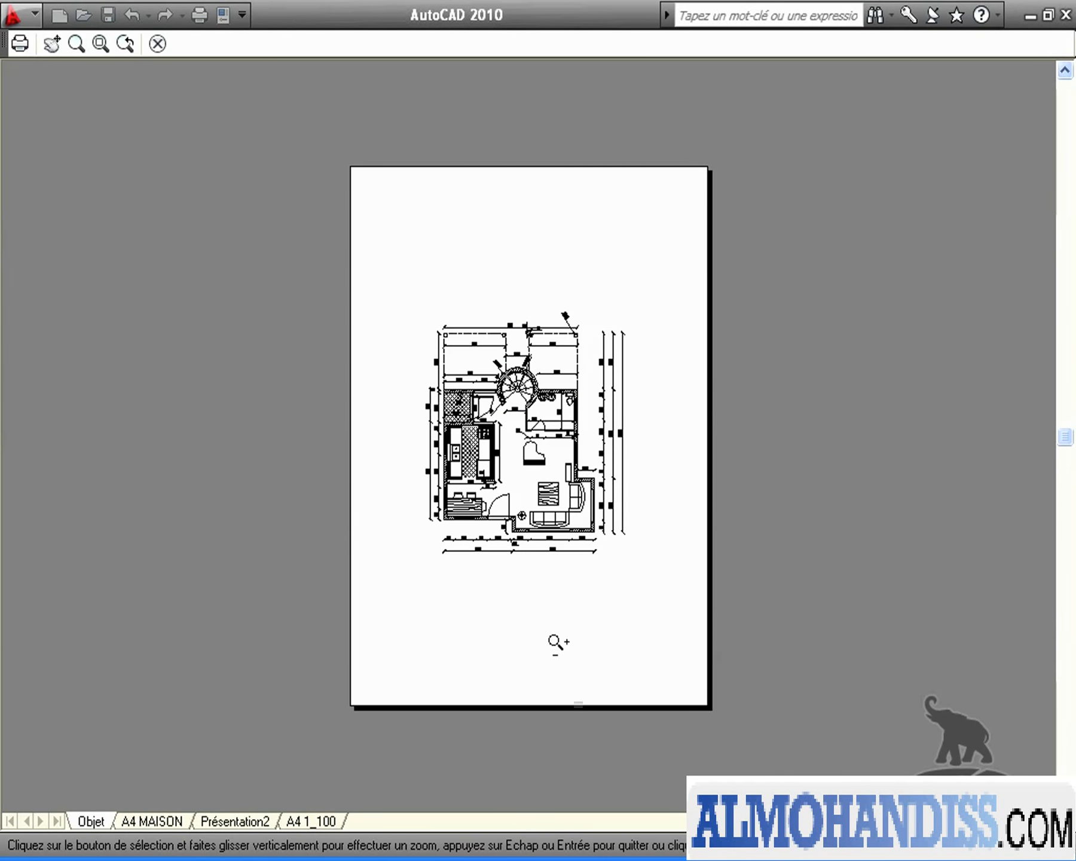
{"action": "scroll", "coordinate": [574, 477], "scroll_direction": "up", "scroll_amount": 5}
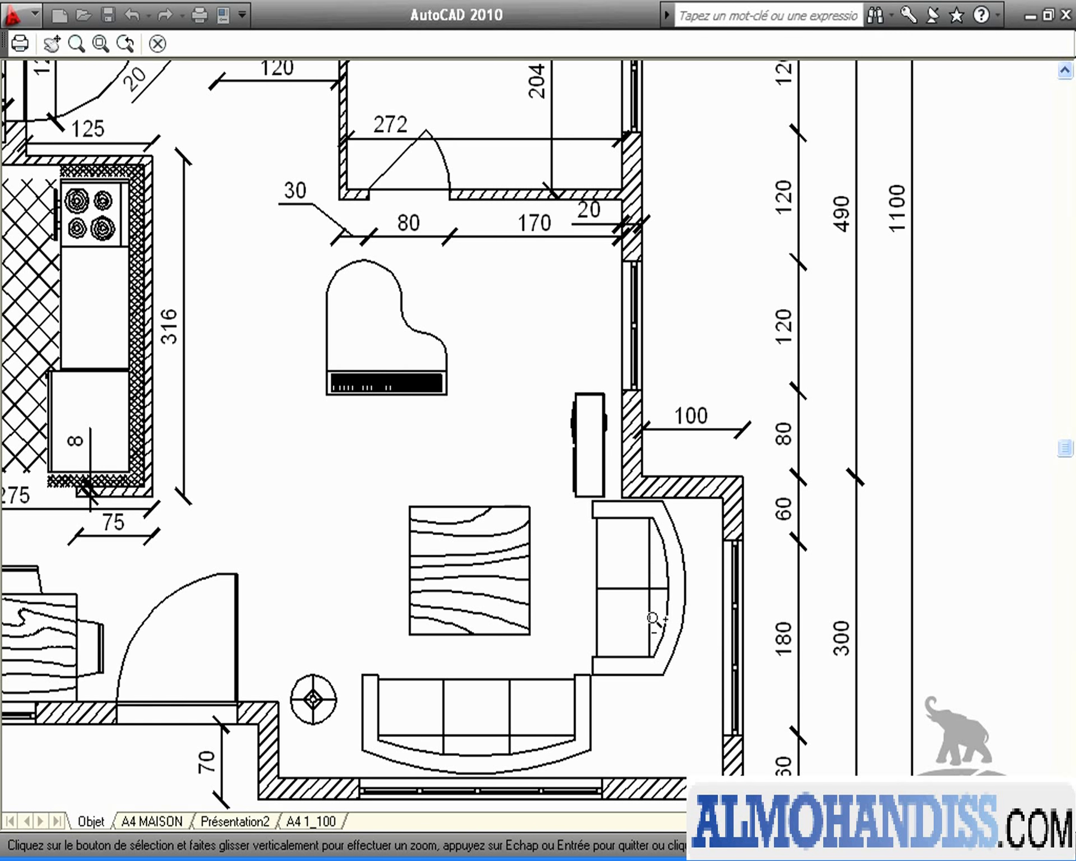
{"action": "left_click", "coordinate": [157, 43]}
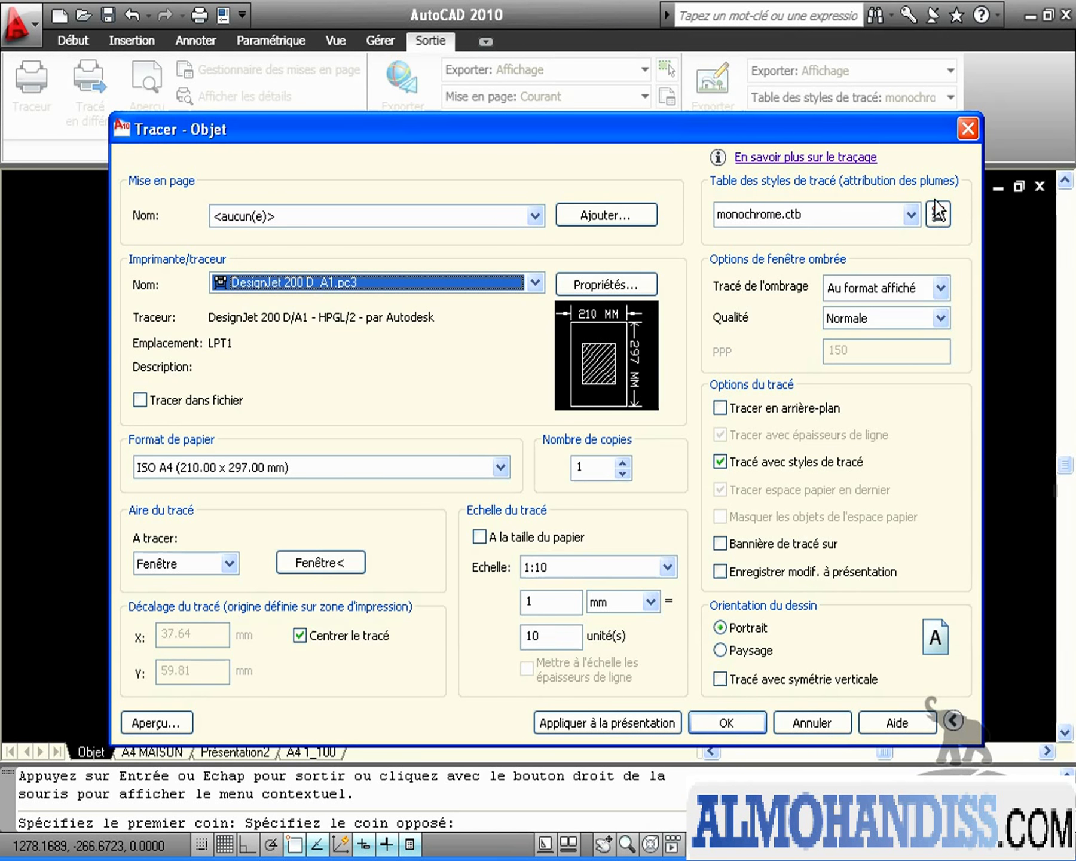
Set the lineweight of Couleur 1 to 0.4000 mm in monochrome.ctb and save the table
{"action": "left_click", "coordinate": [939, 215]}
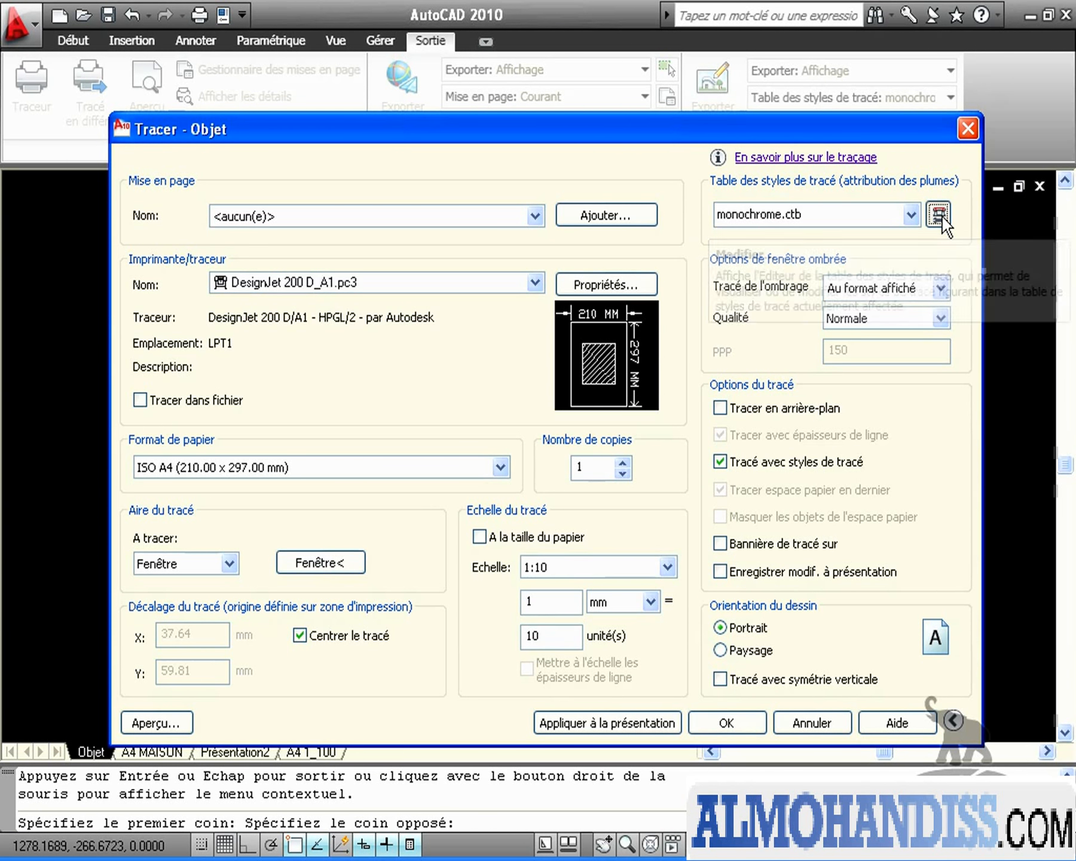
{"action": "left_click", "coordinate": [939, 215]}
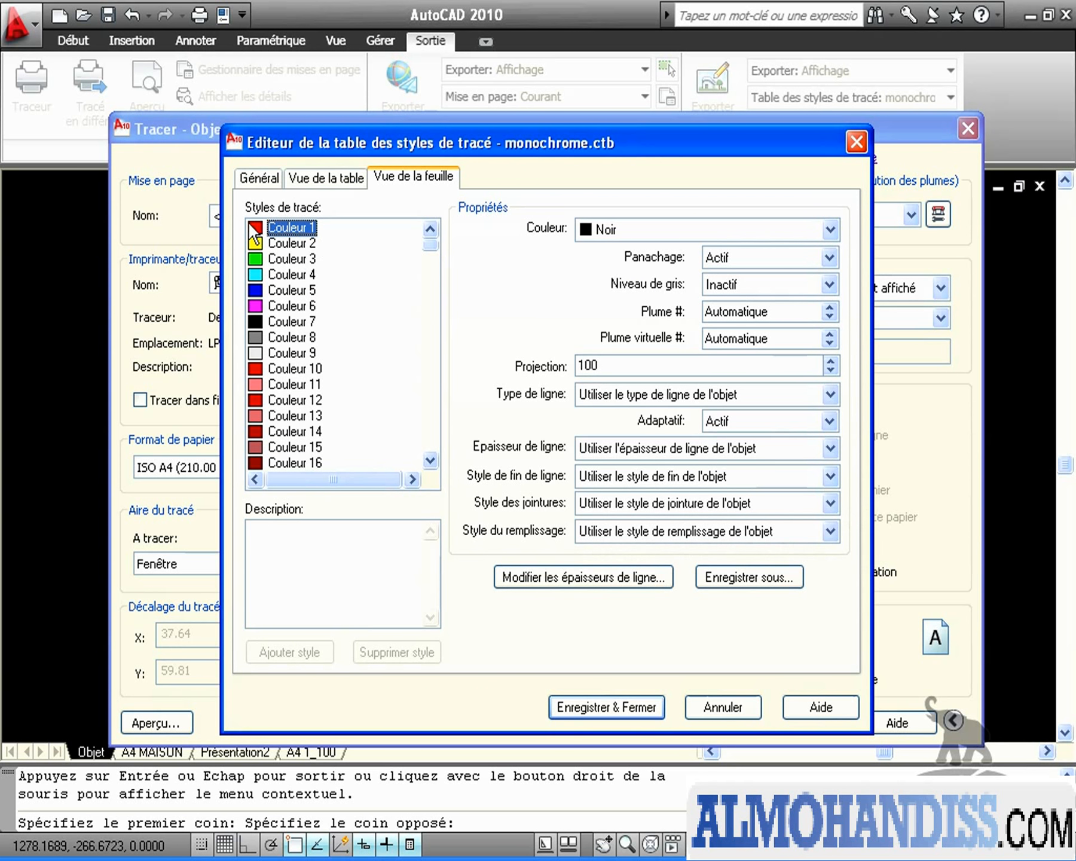
{"action": "left_click", "coordinate": [830, 449]}
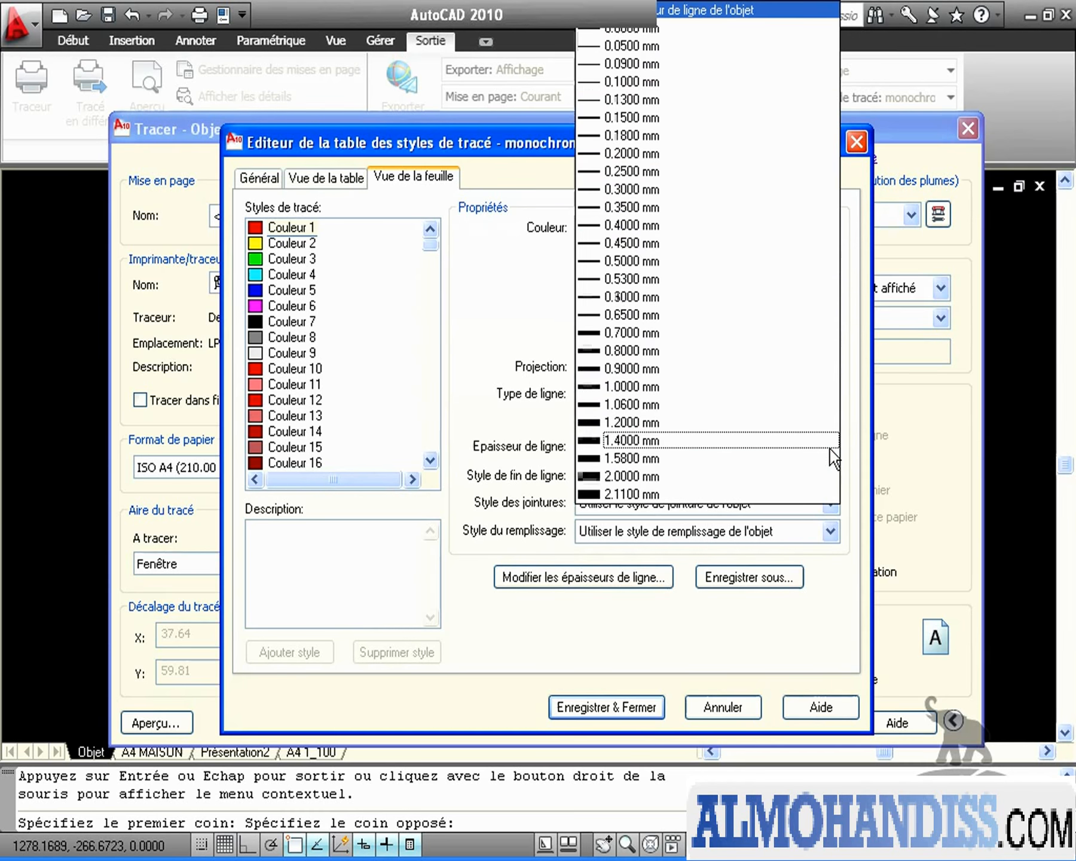
{"action": "left_click", "coordinate": [634, 224]}
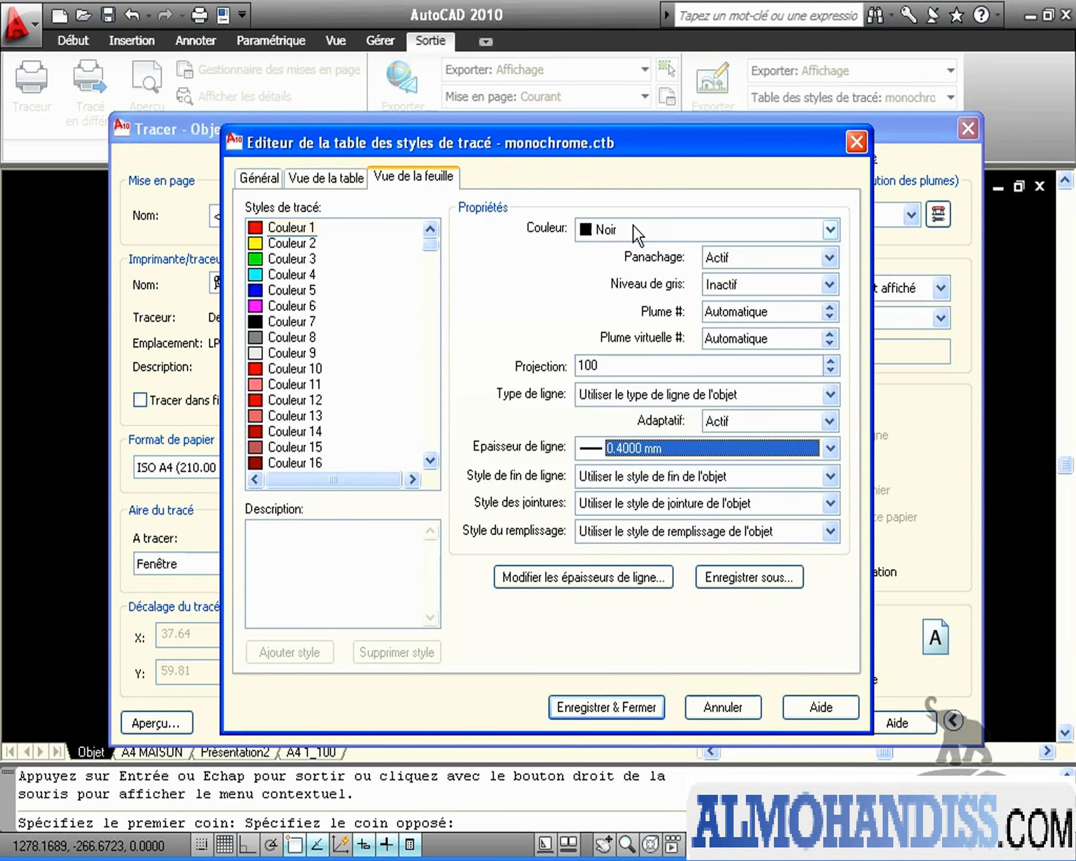
{"action": "left_click", "coordinate": [607, 708]}
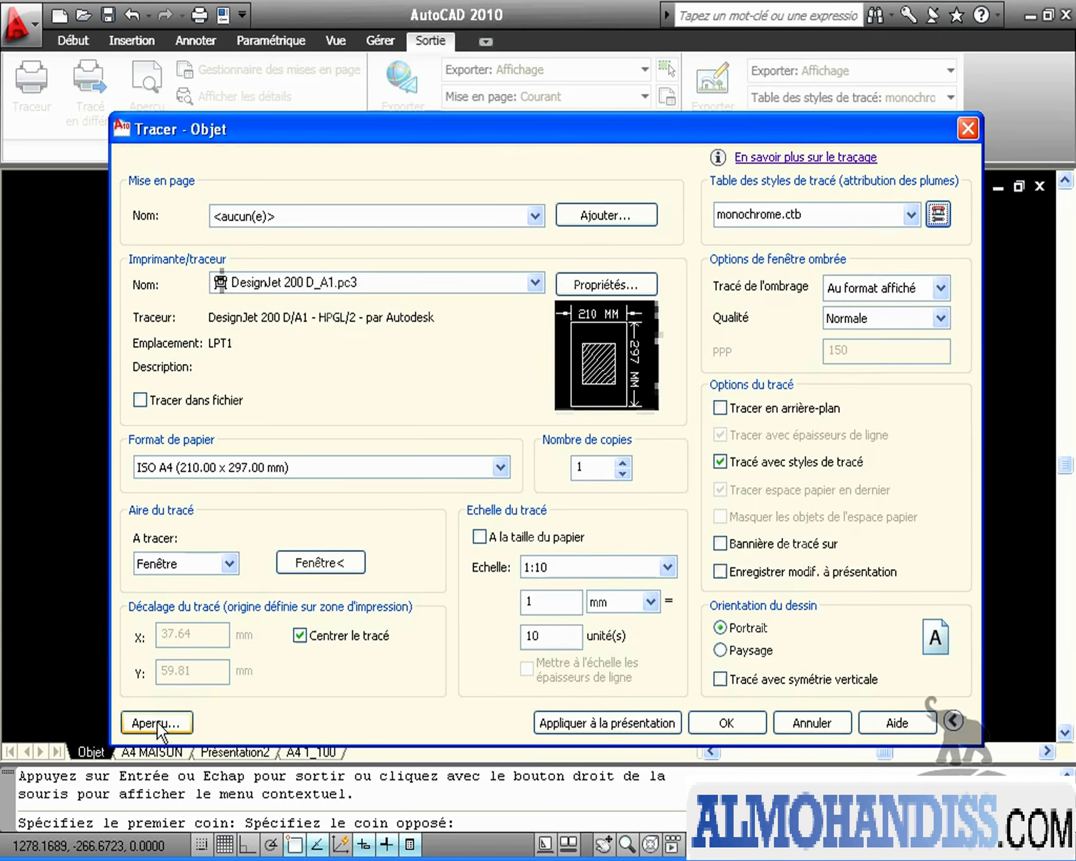
Preview the plot to examine the wall outlines with the new Couleur 1 lineweight, and leave the preview
{"action": "left_click", "coordinate": [157, 723]}
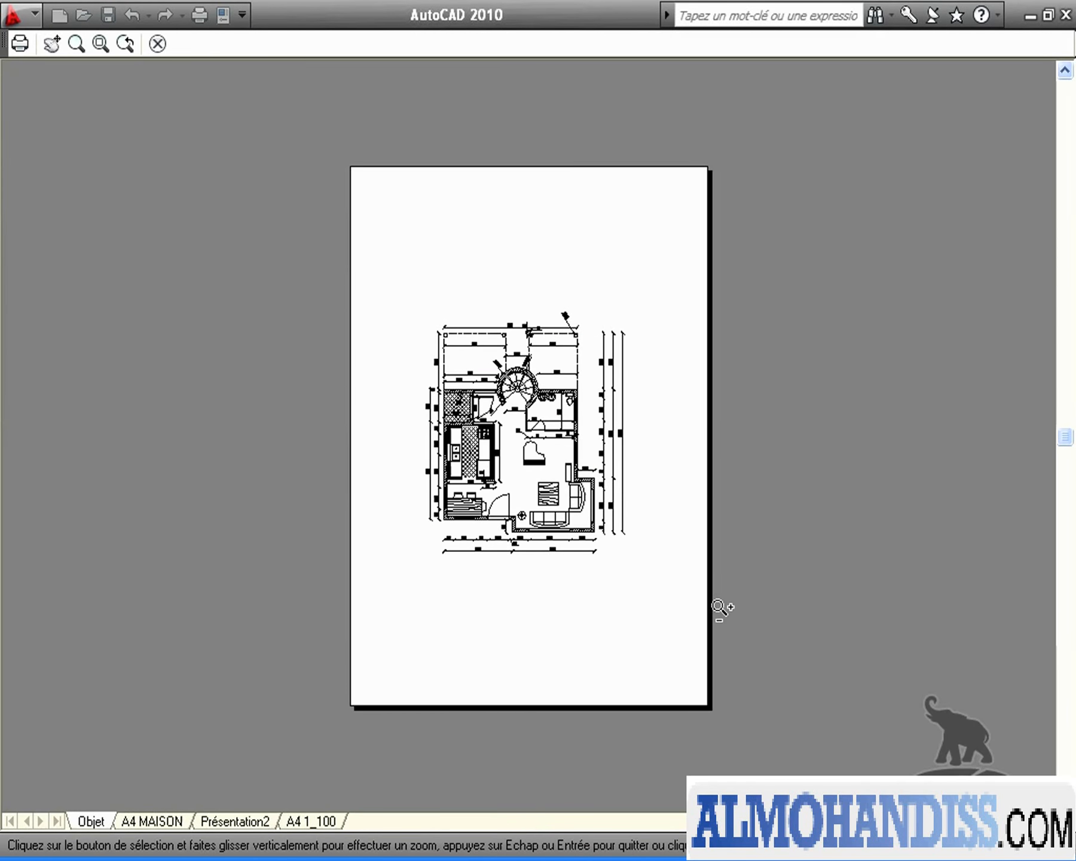
{"action": "scroll", "coordinate": [548, 541], "scroll_direction": "up", "scroll_amount": 5}
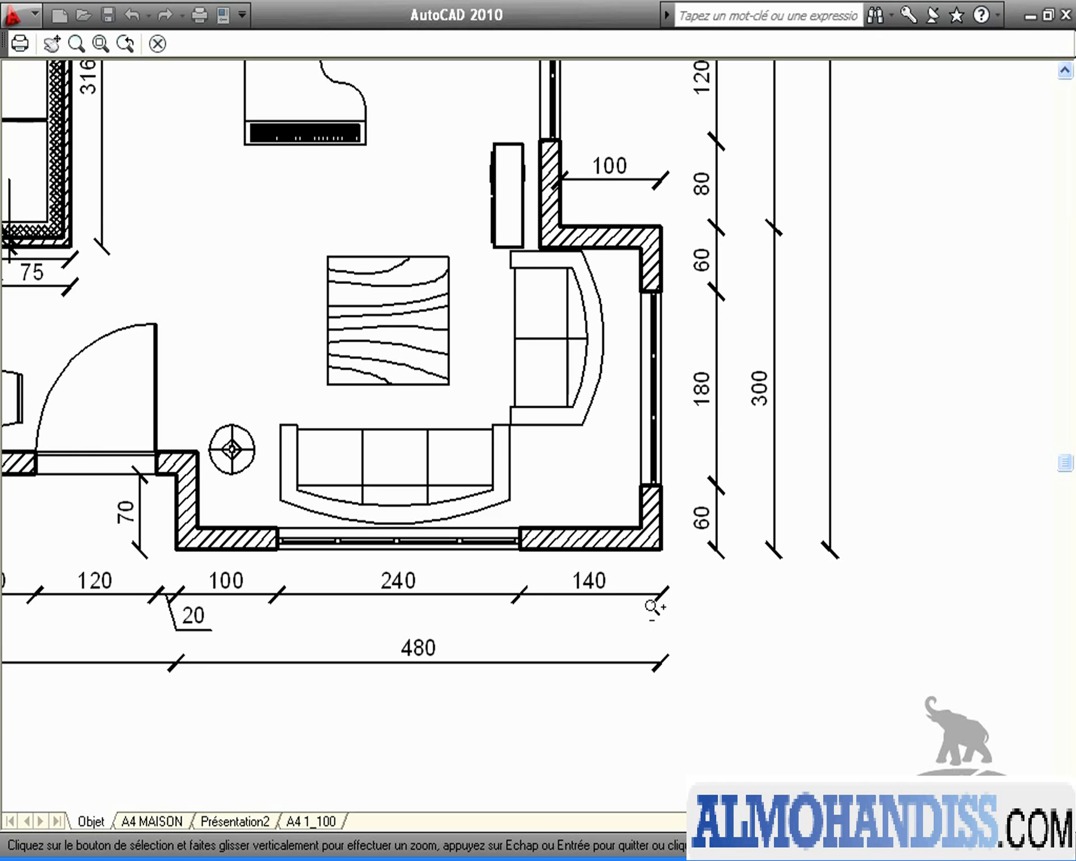
{"action": "key", "text": "Escape"}
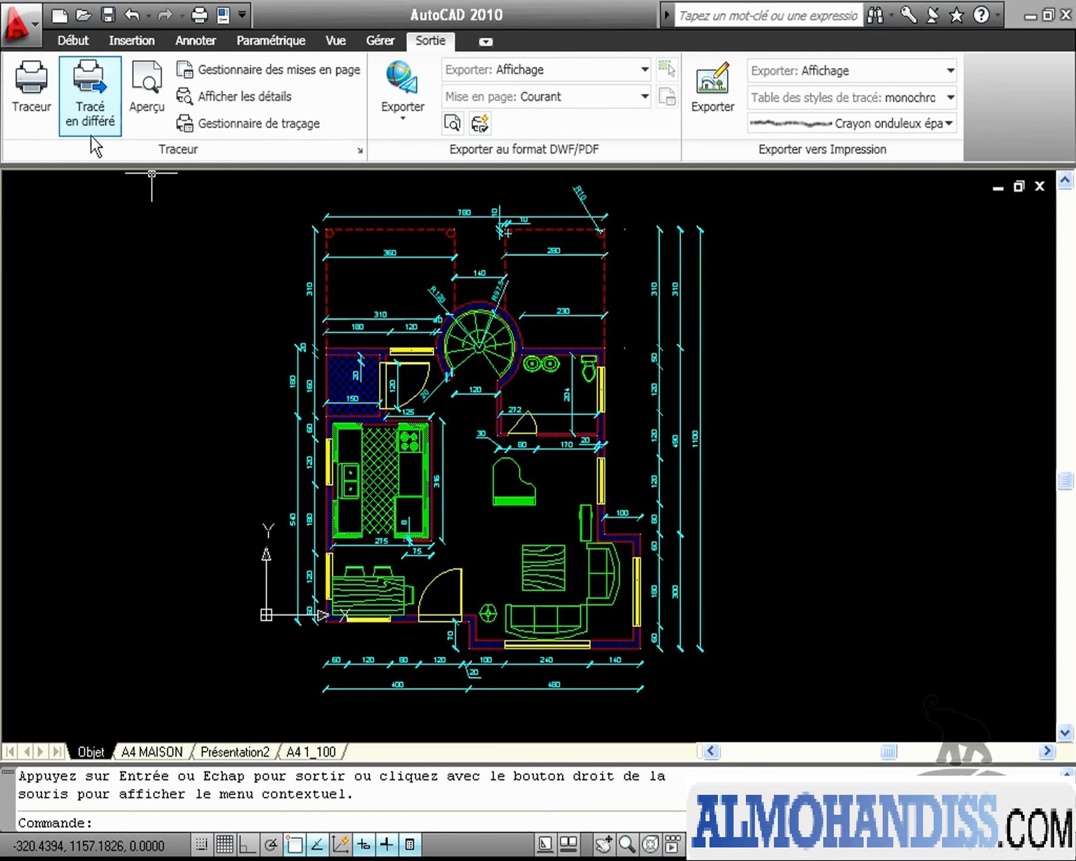
Reopen the plot settings for the model and load the <Tracé précédent> page setup
{"action": "left_click", "coordinate": [31, 89]}
{"action": "left_click", "coordinate": [472, 218]}
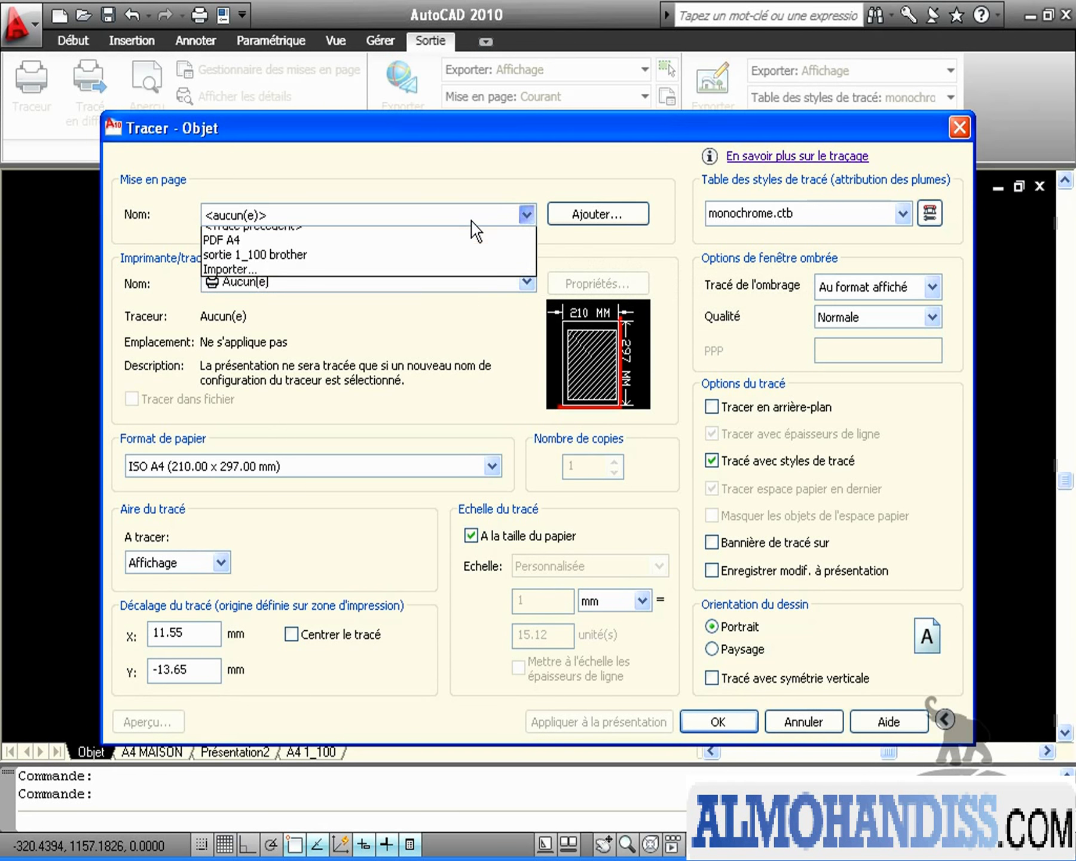
{"action": "left_click", "coordinate": [317, 251]}
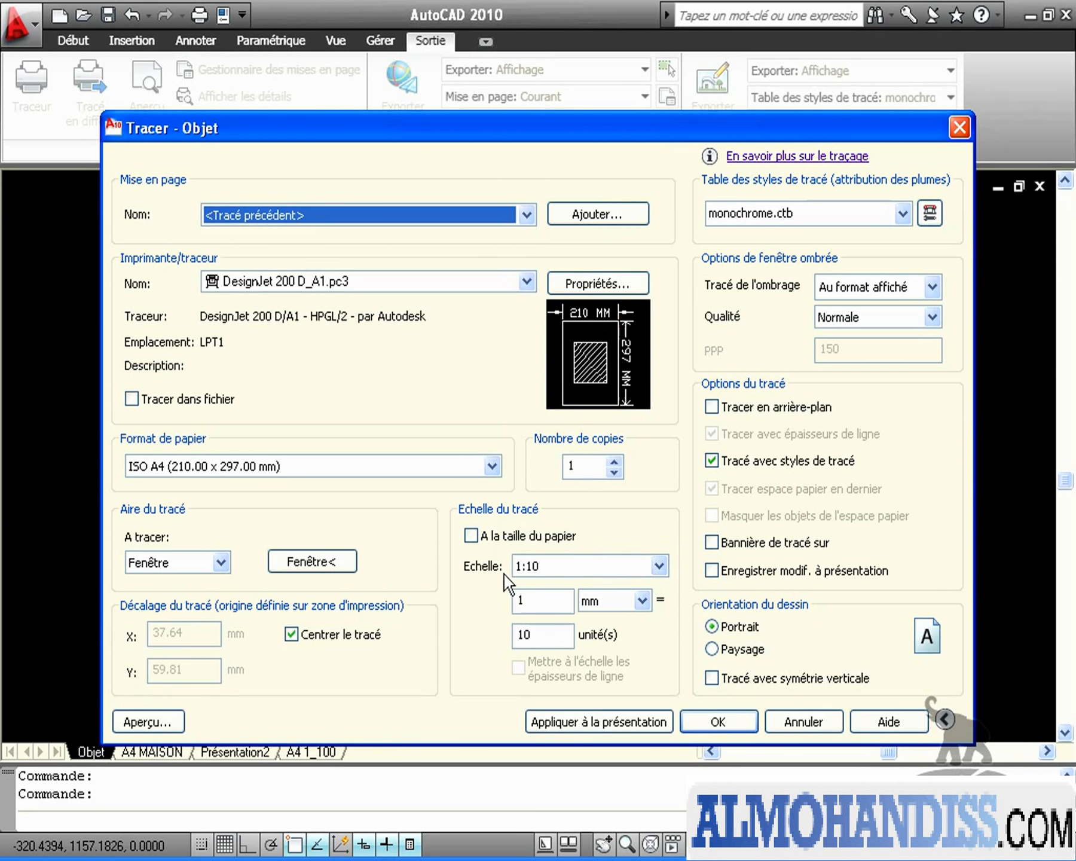
Preview the plot with the recalled settings, examine the floor plan's linework, and return to the plot settings
{"action": "left_click", "coordinate": [149, 722]}
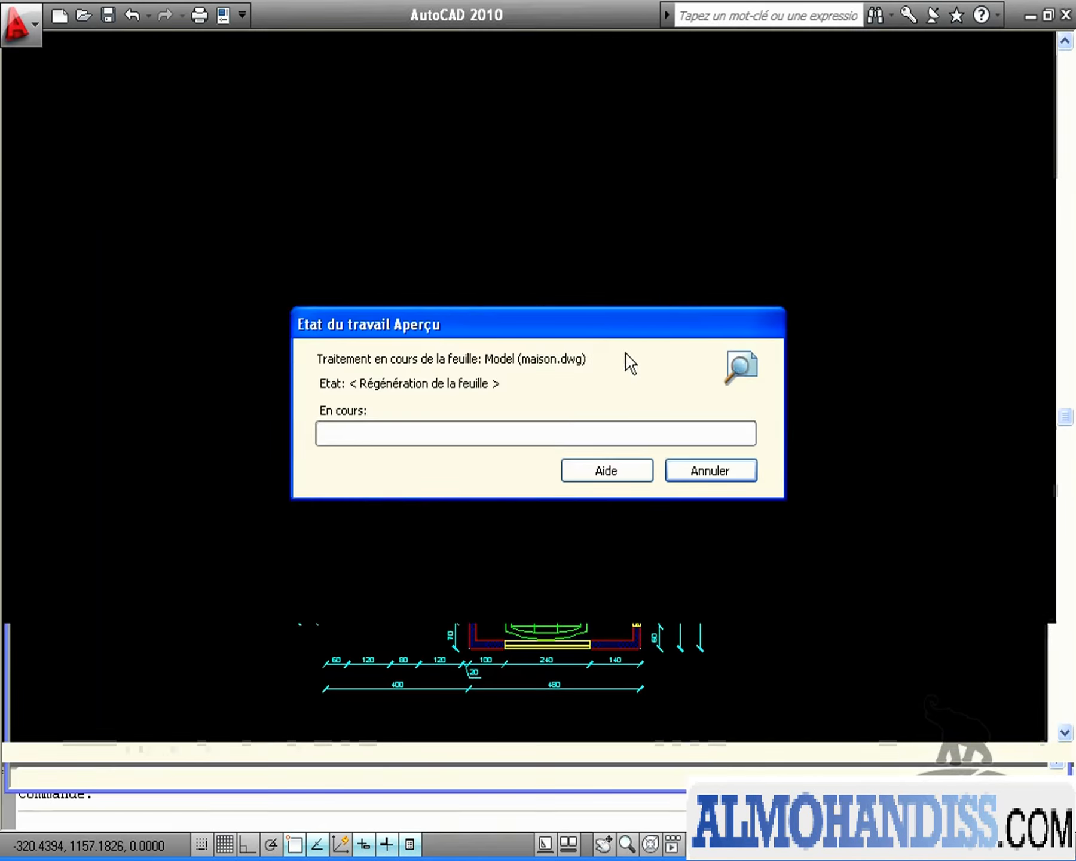
{"action": "scroll", "coordinate": [607, 536], "scroll_direction": "up", "scroll_amount": 5}
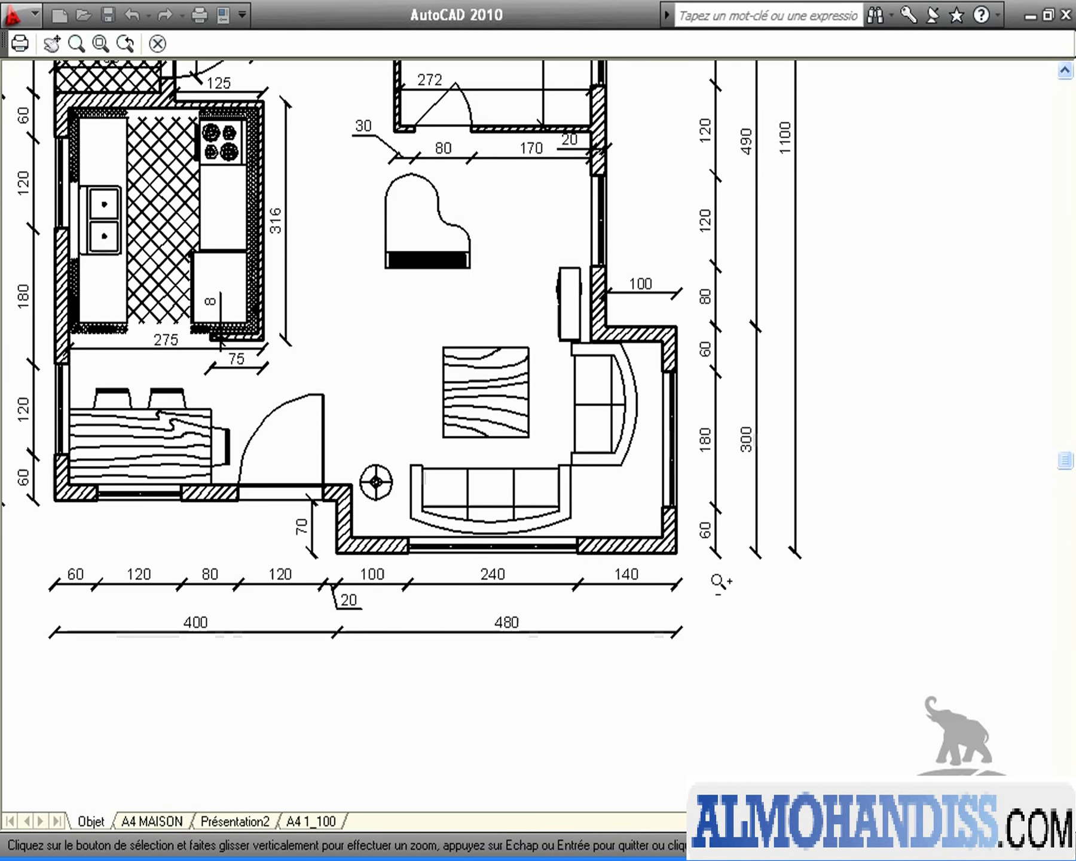
{"action": "scroll", "coordinate": [720, 580], "scroll_direction": "down", "scroll_amount": 2}
{"action": "left_click", "coordinate": [158, 43]}
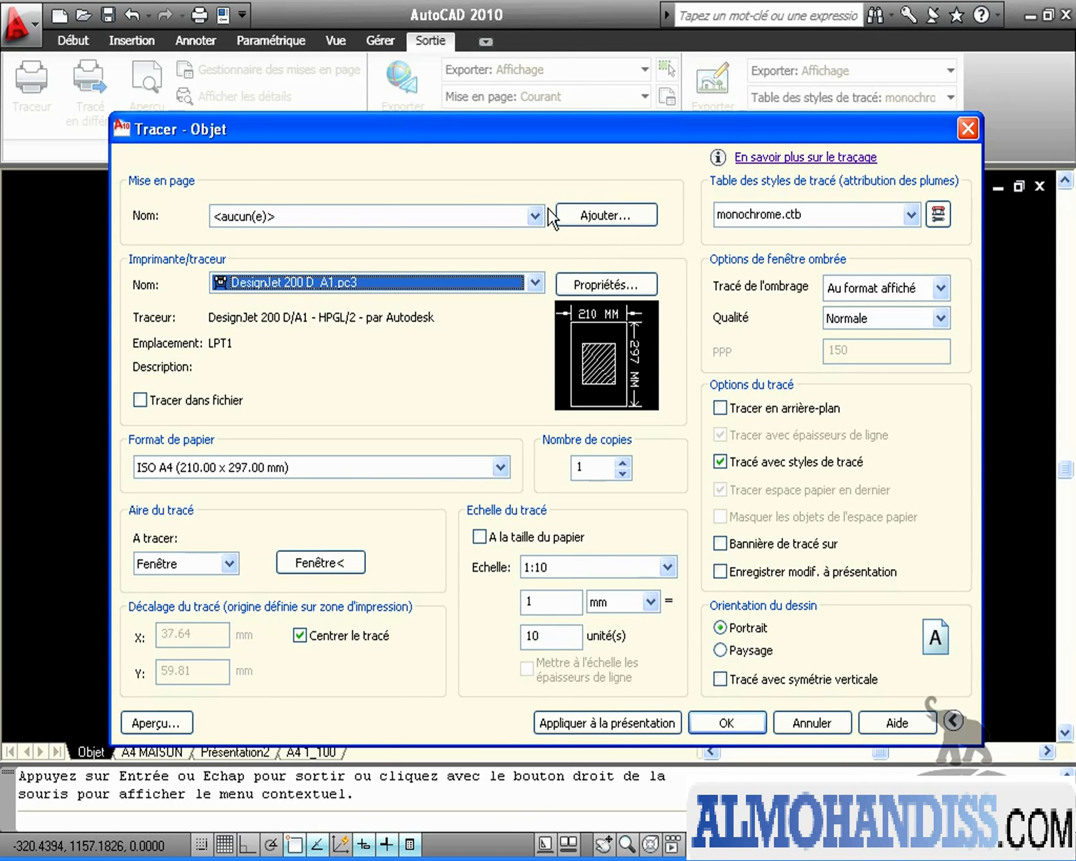
Save the current plot settings as a page setup named "designjet200 a4" and leave the plot settings without plotting
{"action": "left_click", "coordinate": [623, 218]}
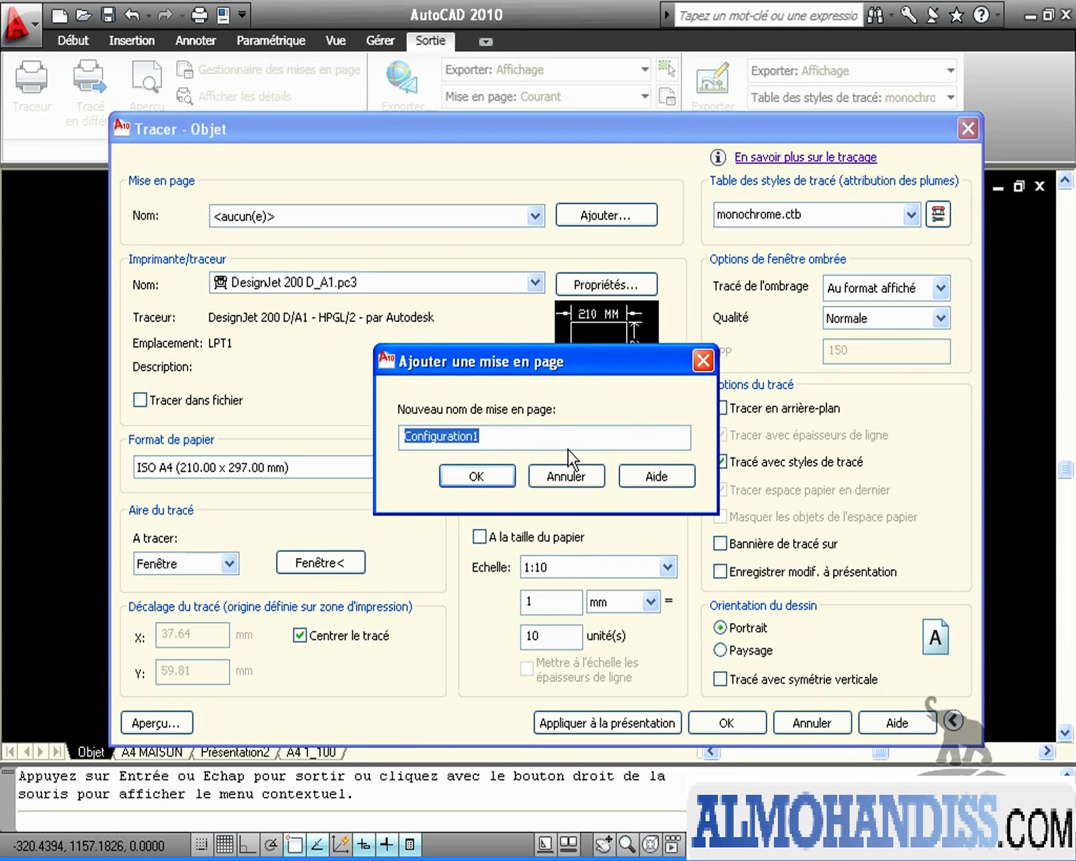
{"action": "type", "text": "designjet200 a4"}
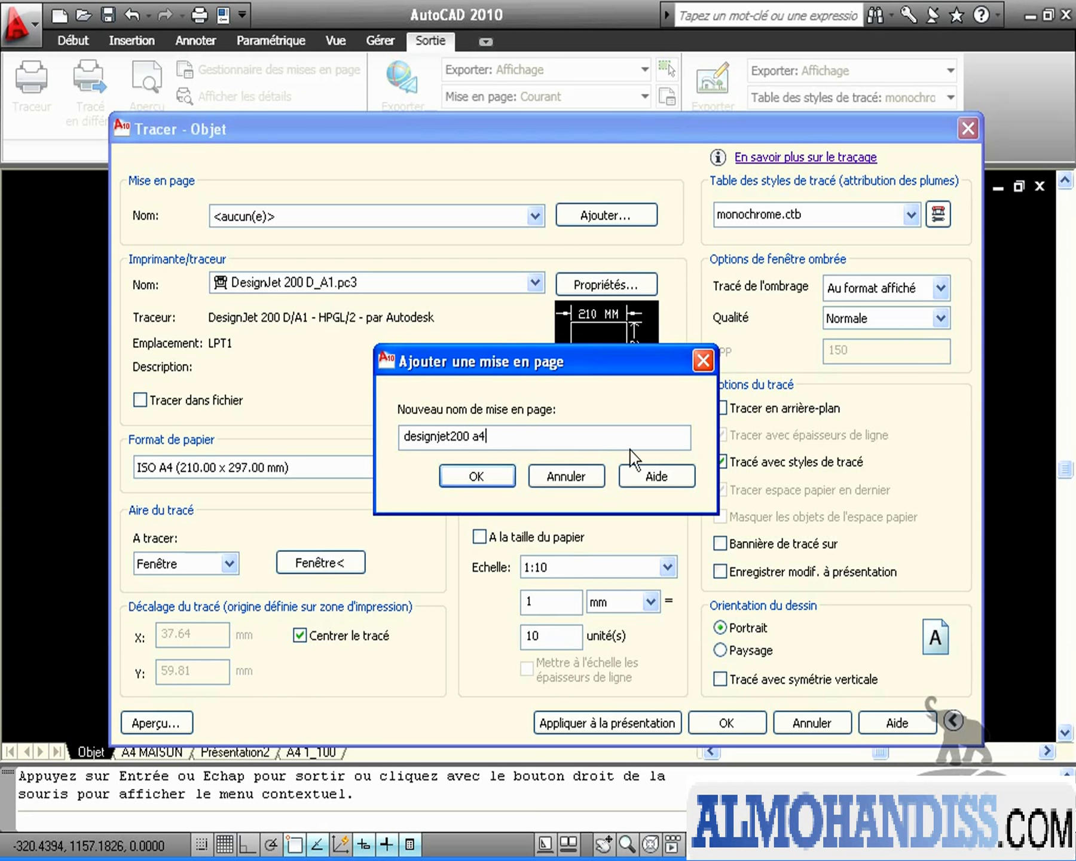
{"action": "left_click", "coordinate": [476, 476]}
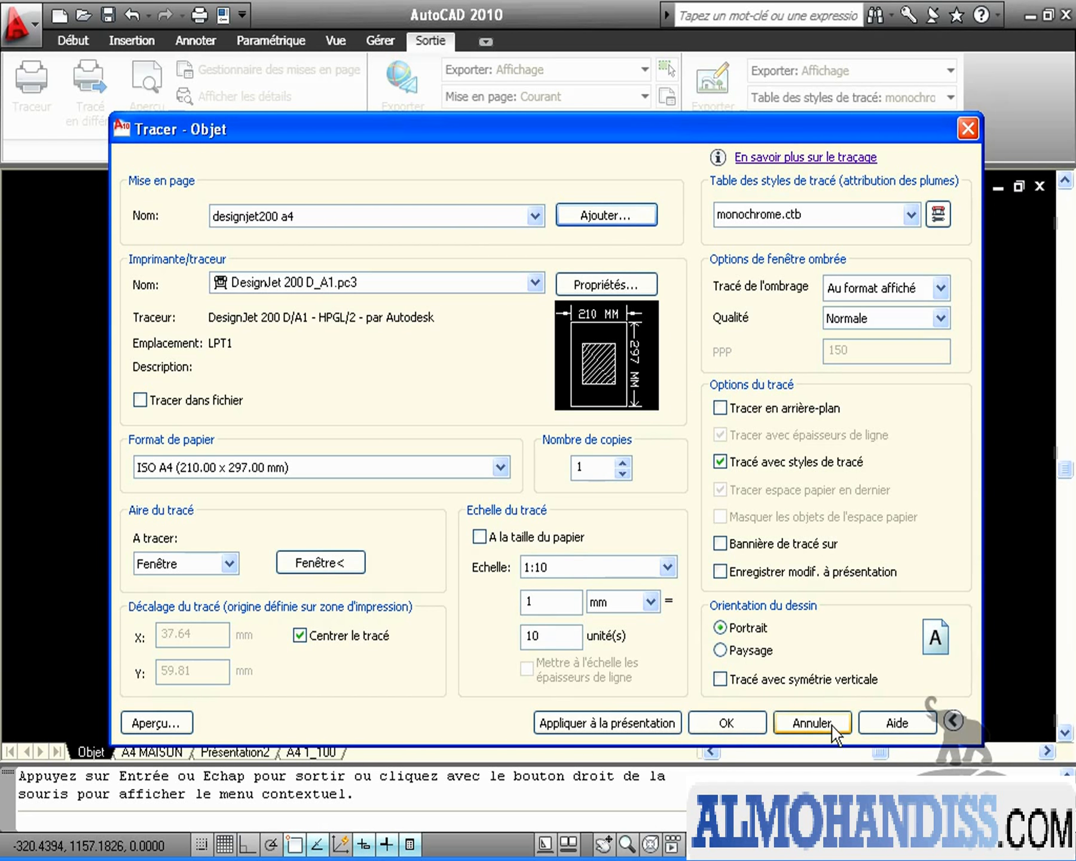
{"action": "left_click", "coordinate": [816, 725]}
Load the saved designjet200 a4 page setup in the plot settings to check its values, and leave without plotting
{"action": "key", "text": "ctrl+p"}
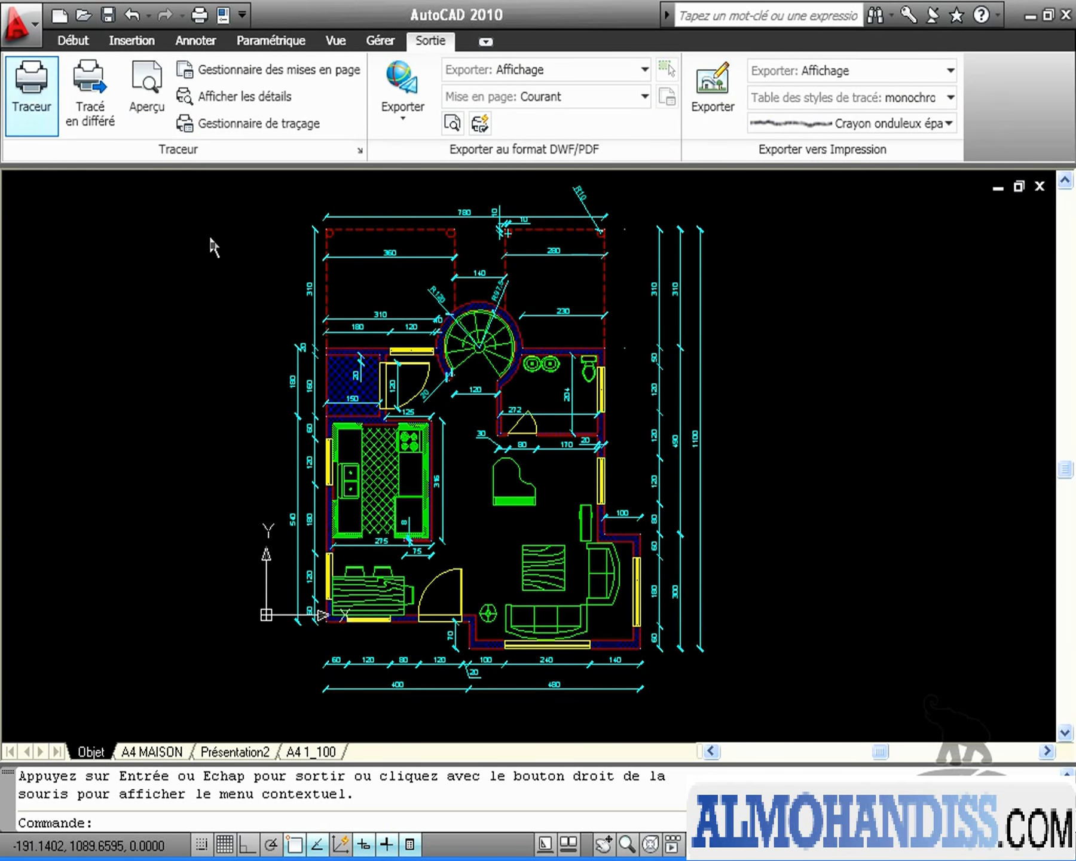
{"action": "left_click", "coordinate": [526, 215]}
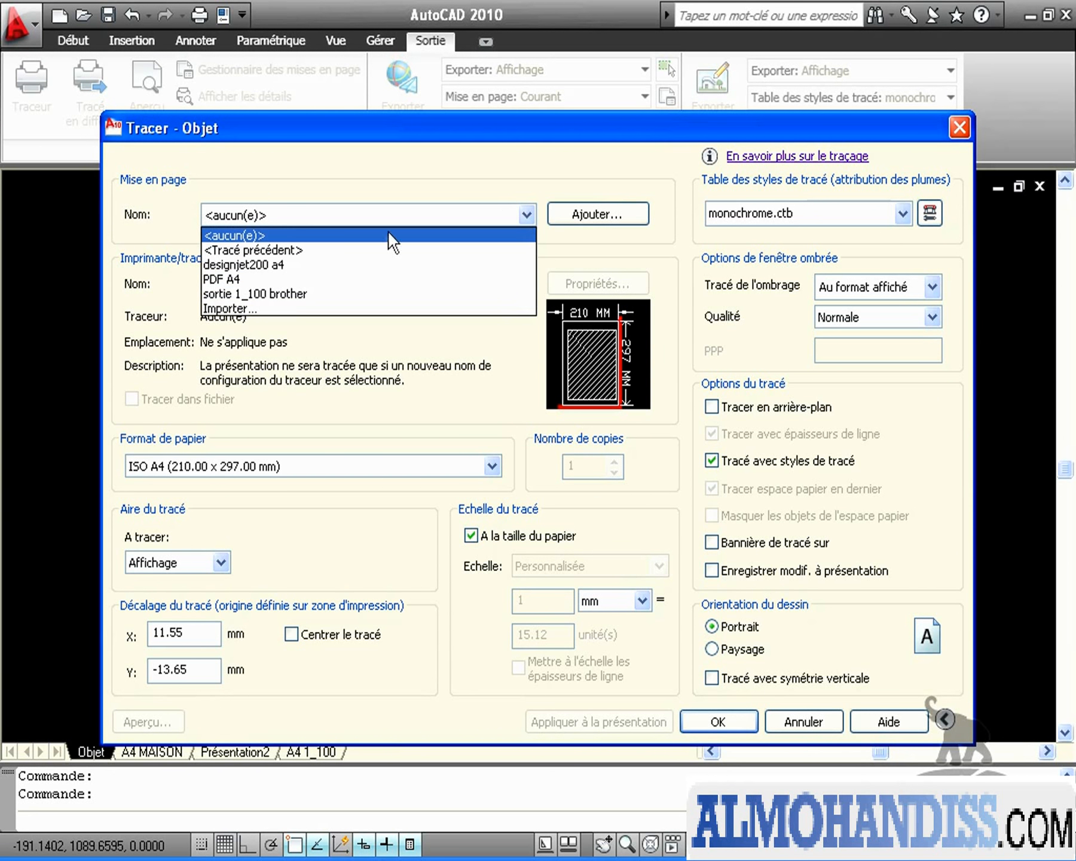
{"action": "left_click", "coordinate": [266, 270]}
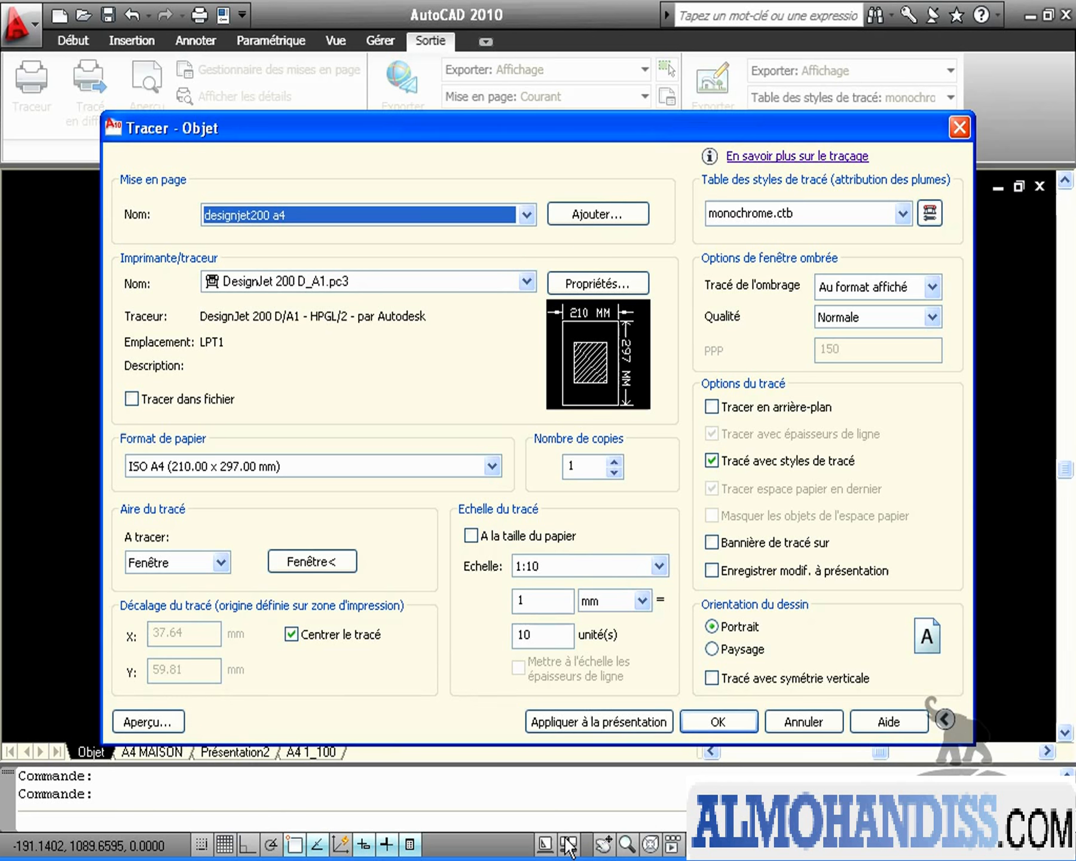
{"action": "left_click", "coordinate": [804, 722]}
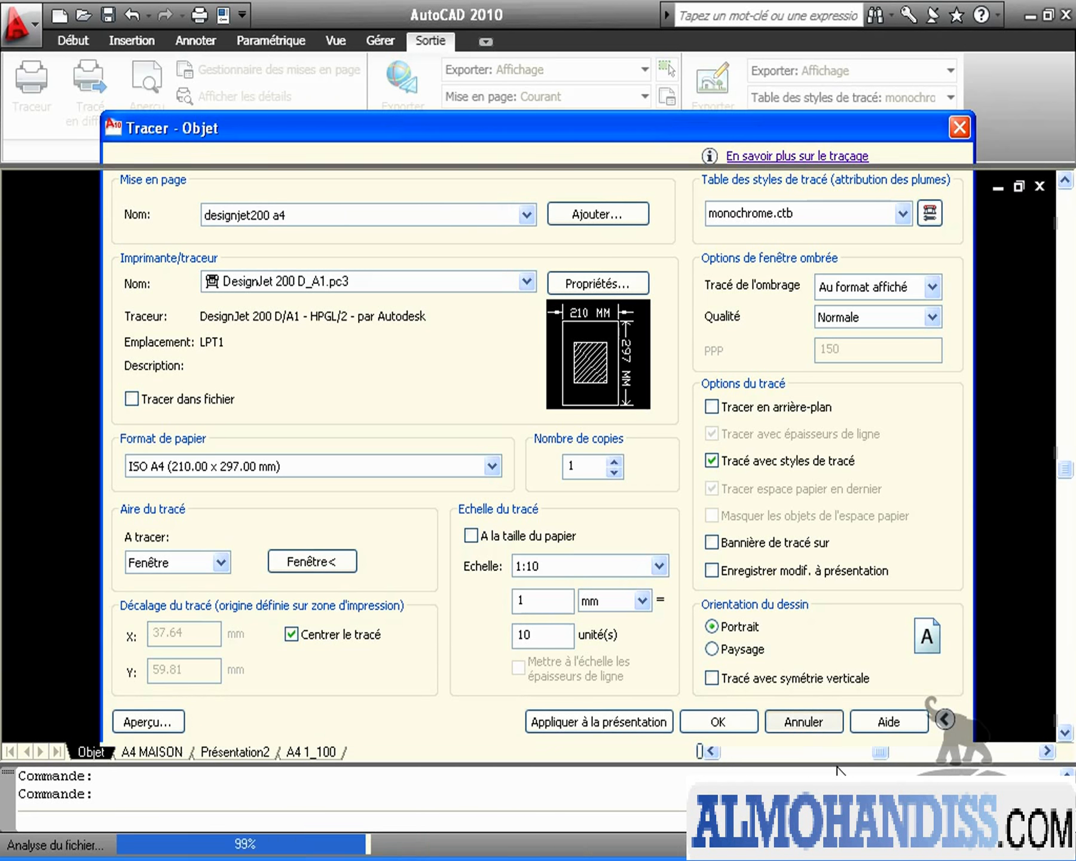
Review the details of the sortie 1_100 brother and designjet200 a4 page setups in the page setup manager, and close it
{"action": "left_click", "coordinate": [264, 69]}
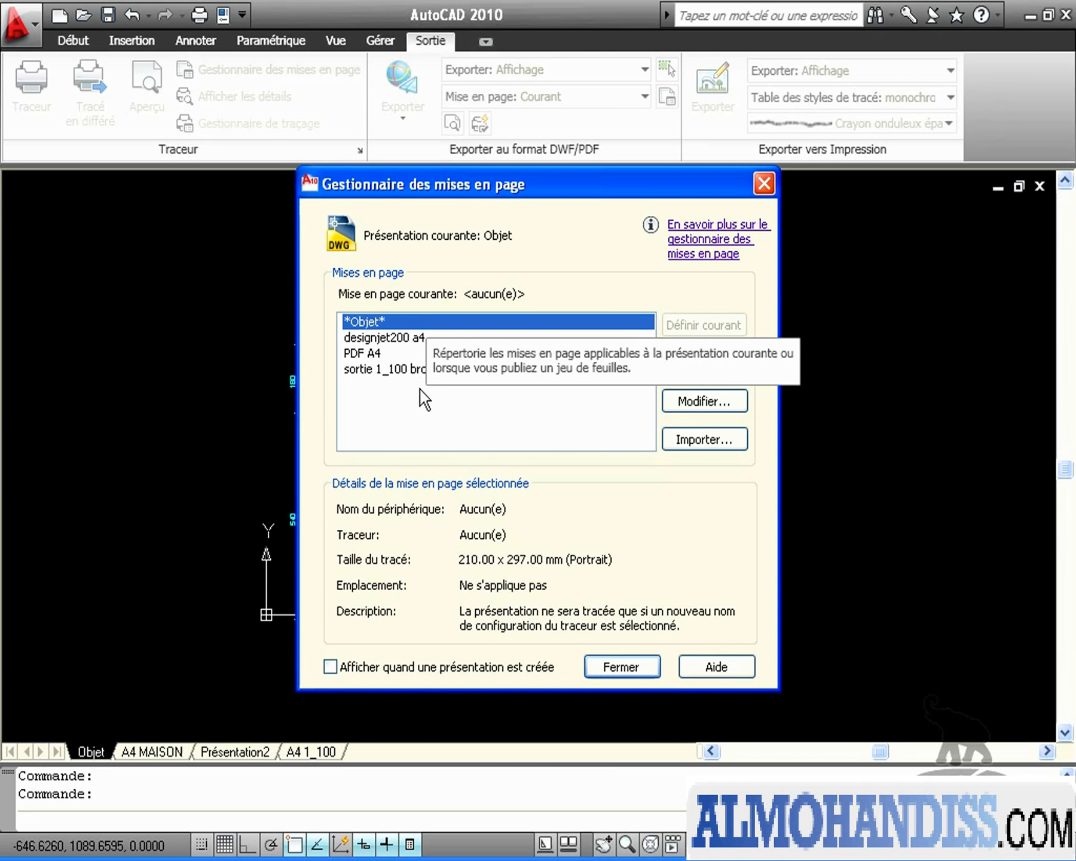
{"action": "left_click", "coordinate": [414, 340]}
{"action": "left_click", "coordinate": [418, 370]}
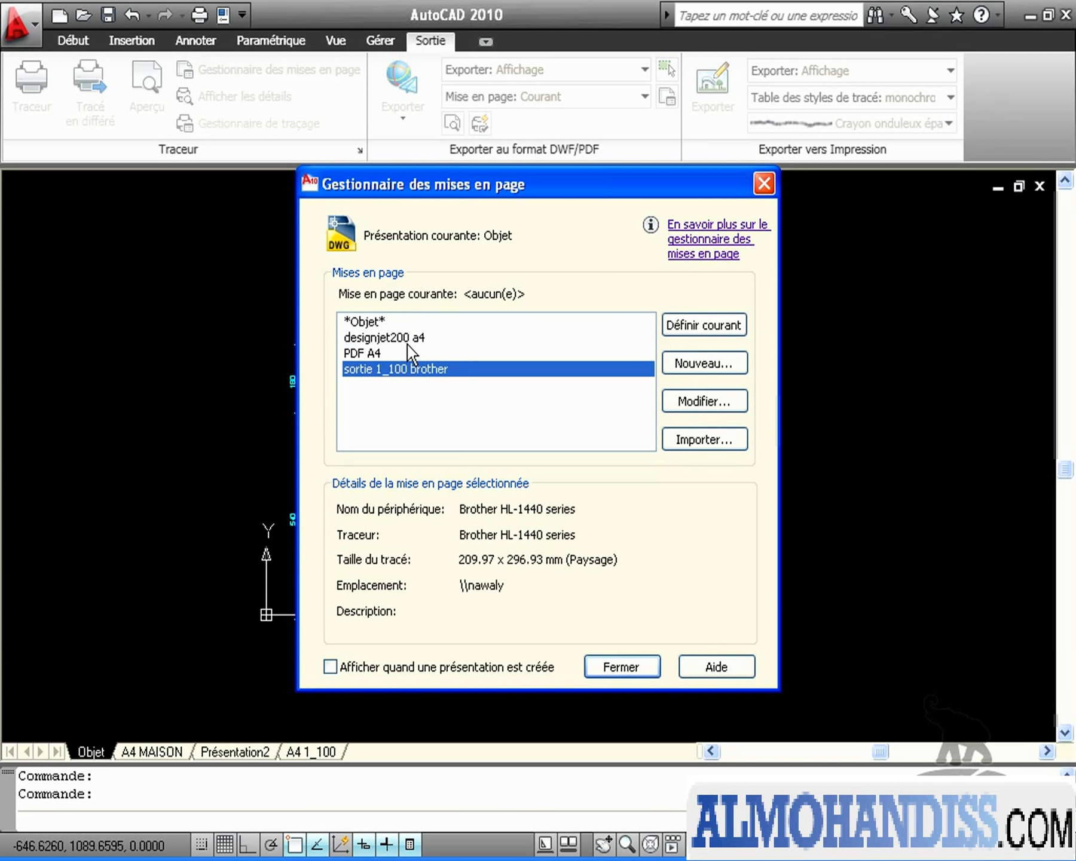
{"action": "left_click", "coordinate": [410, 338]}
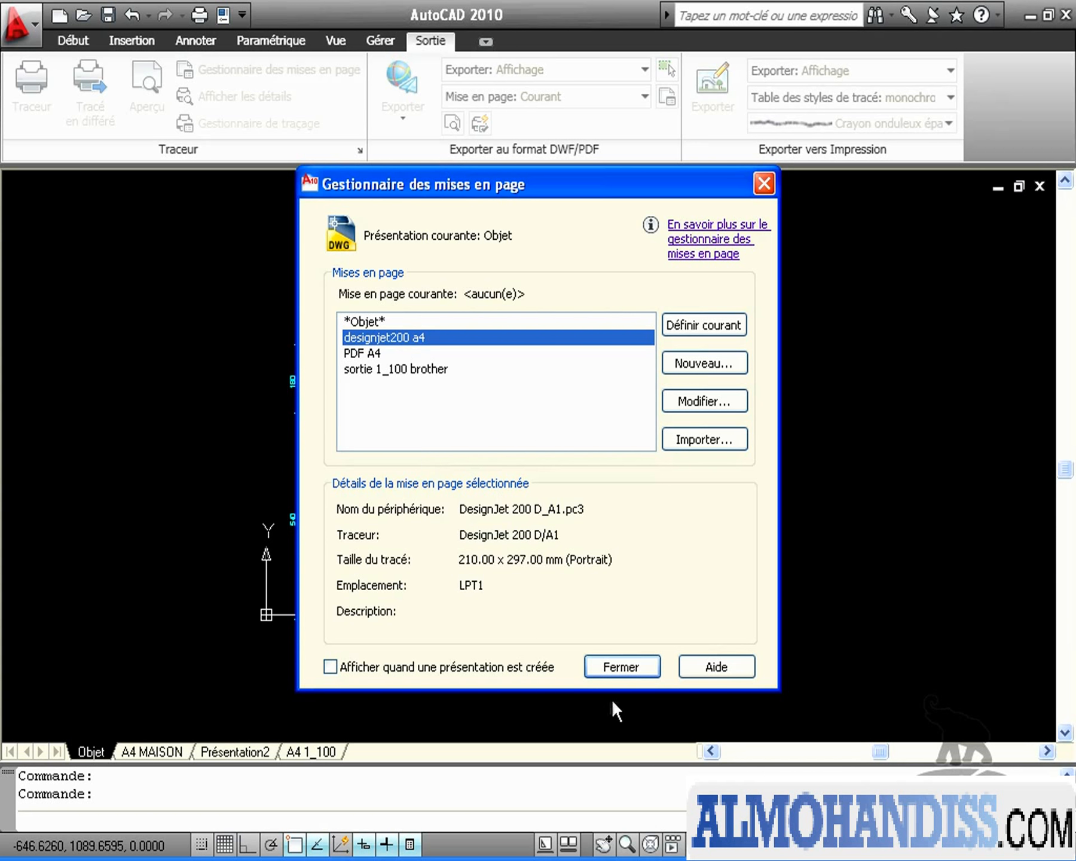
{"action": "left_click", "coordinate": [625, 669]}
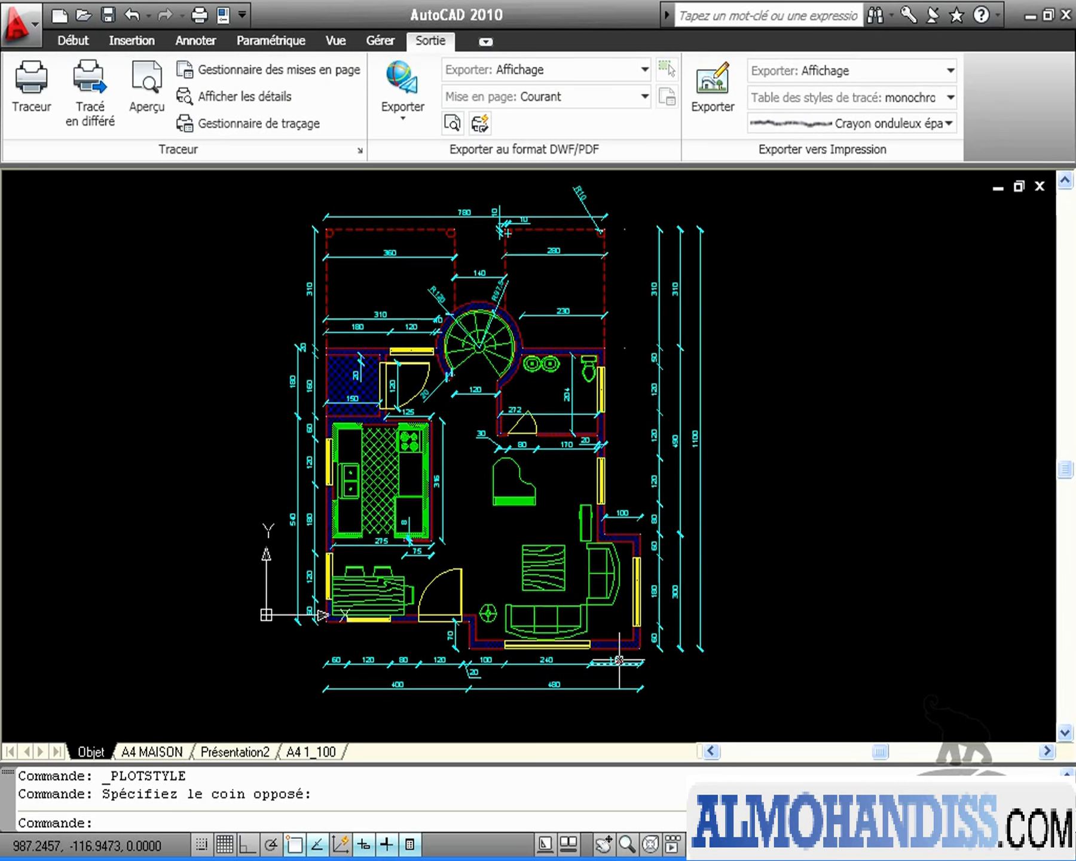
Open the plot style manager's Plot Styles folder and select monochrome.ctb among the available tables
{"action": "left_click", "coordinate": [24, 23]}
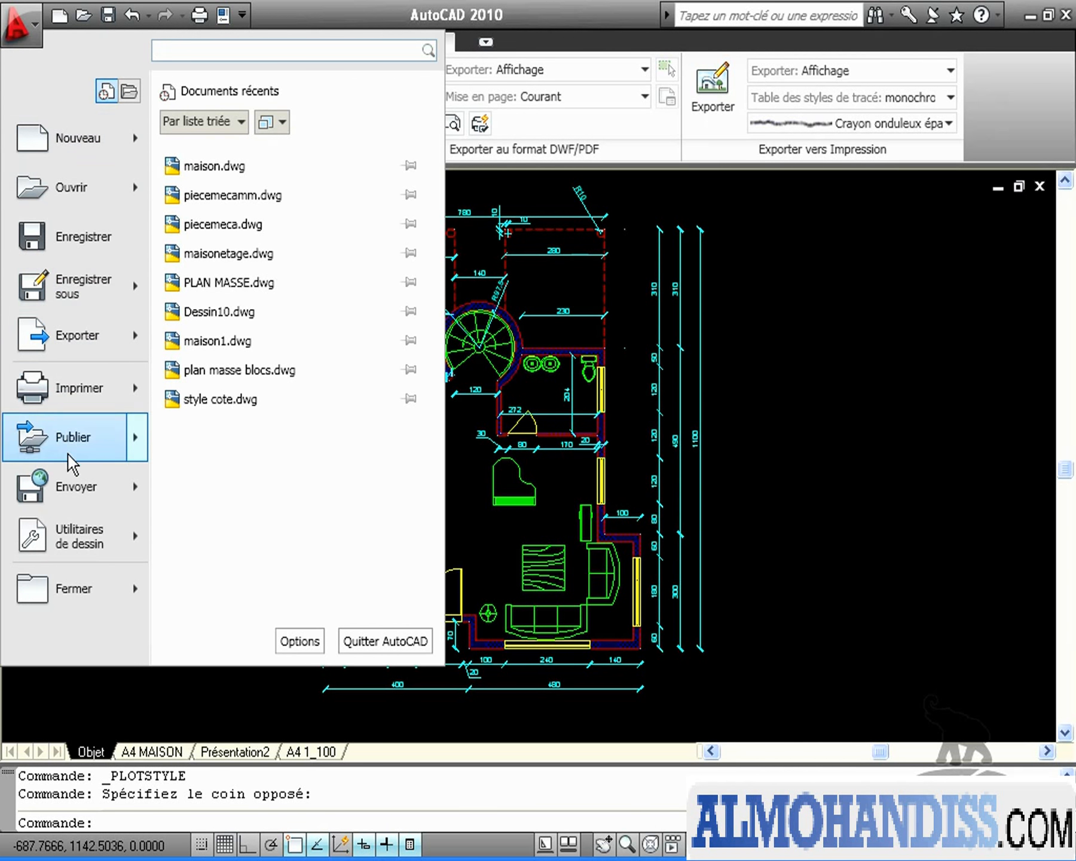
{"action": "mouse_move", "coordinate": [71, 398]}
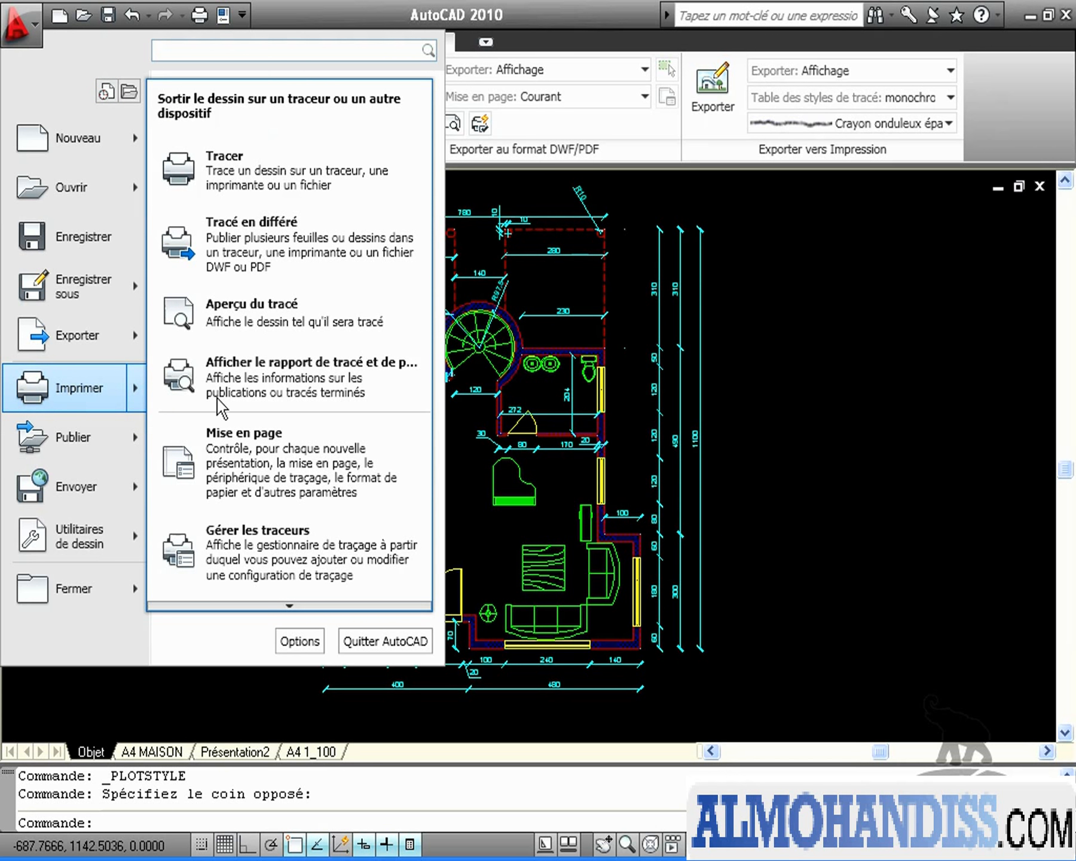
{"action": "mouse_move", "coordinate": [292, 605]}
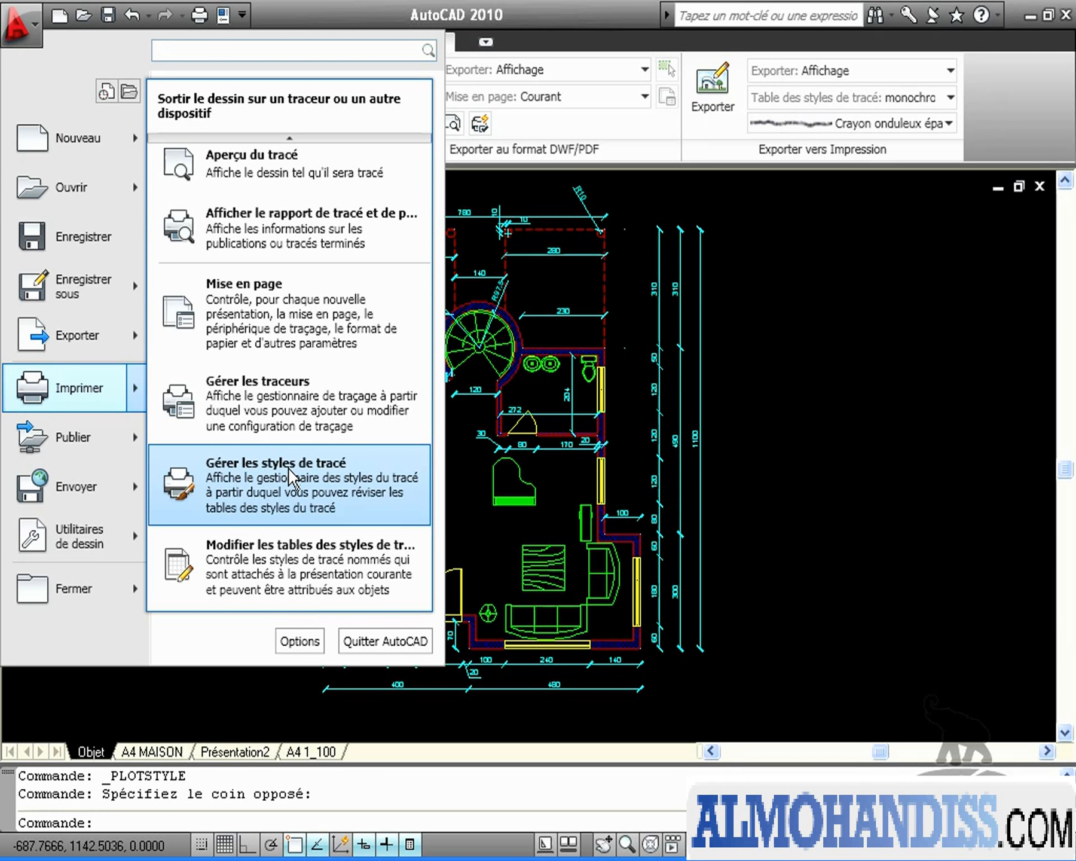
{"action": "left_click", "coordinate": [288, 490]}
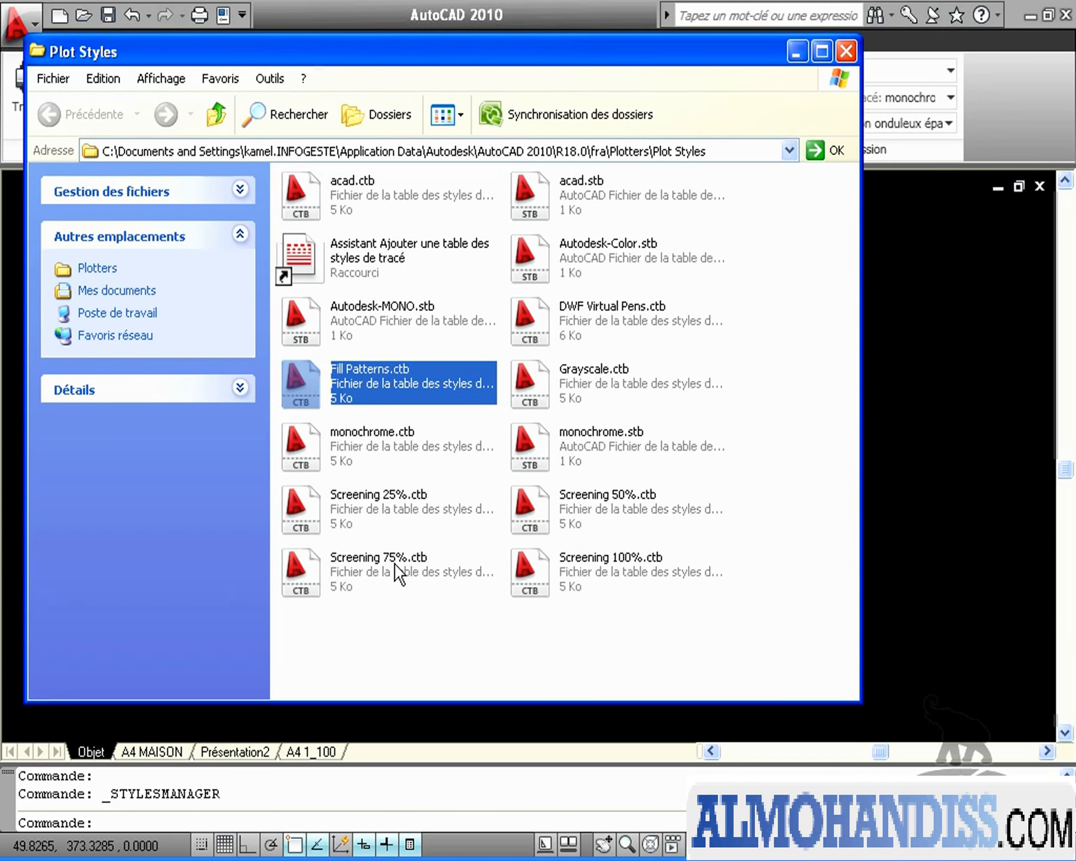
{"action": "left_click", "coordinate": [402, 432]}
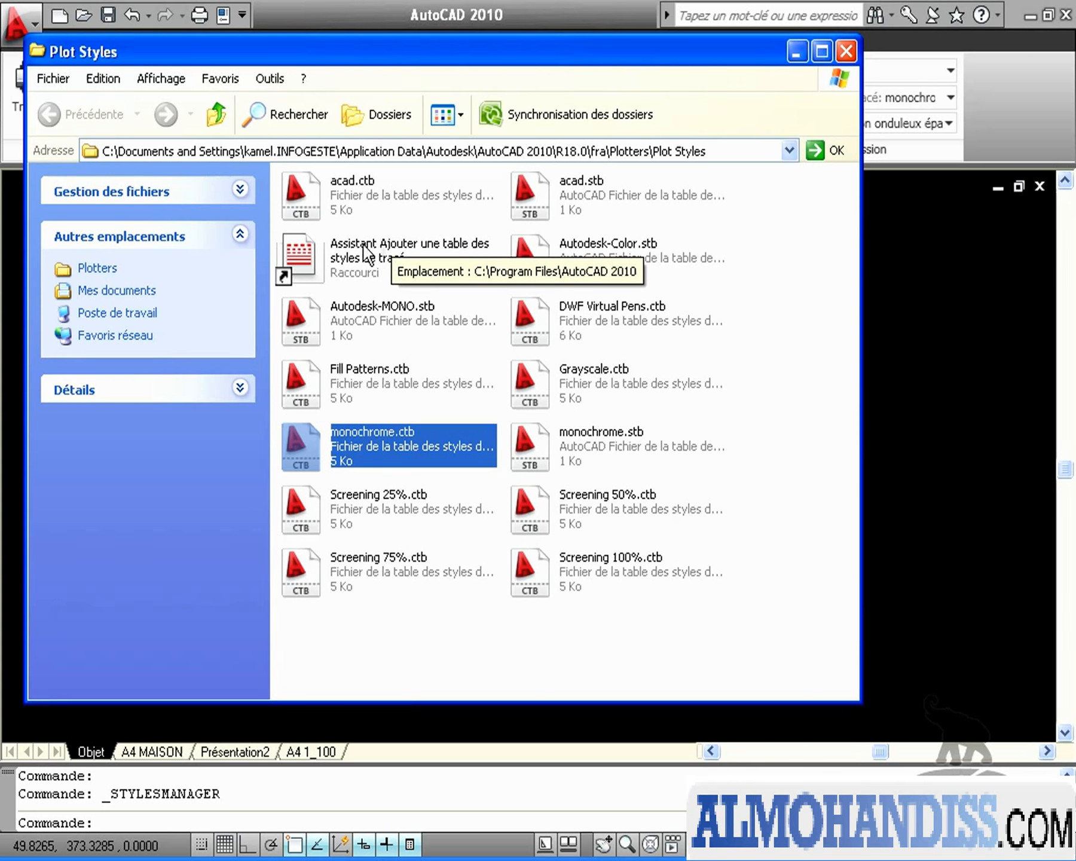
Create a color-dependent plot style table from scratch named "formation" with the wizard, and open it in the table editor
{"action": "left_click", "coordinate": [321, 259]}
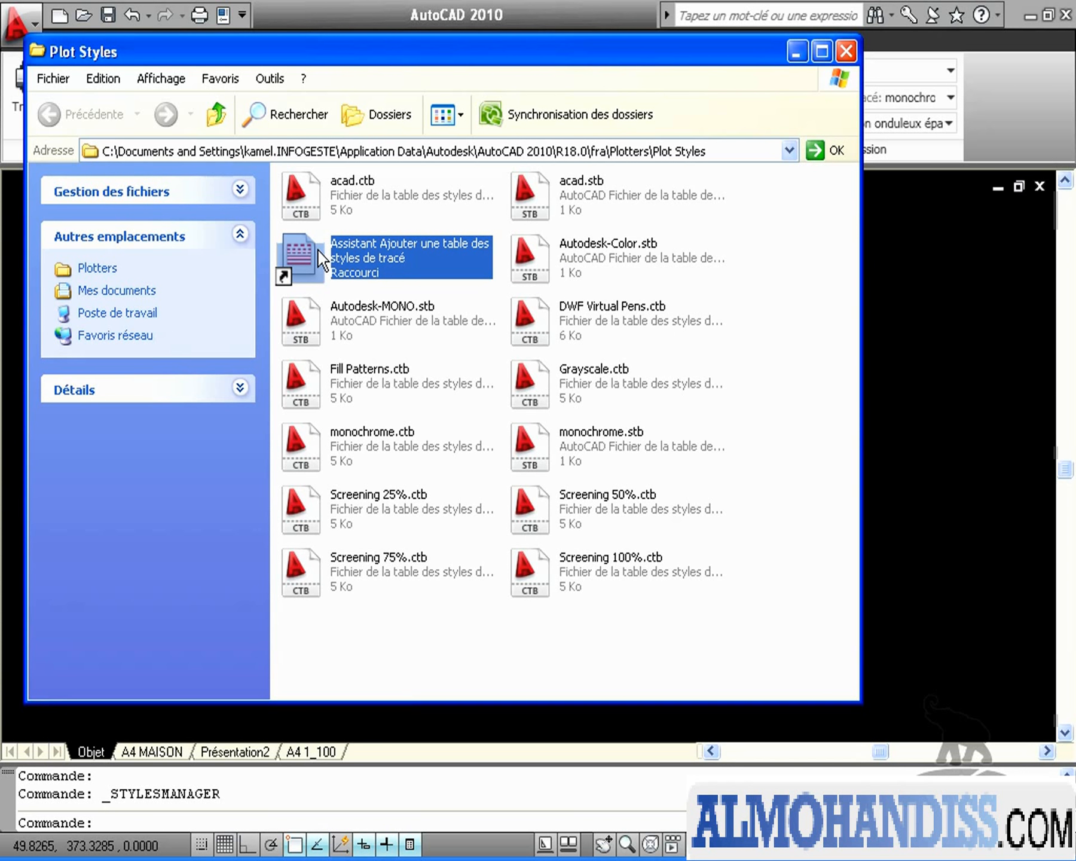
{"action": "left_click", "coordinate": [702, 610]}
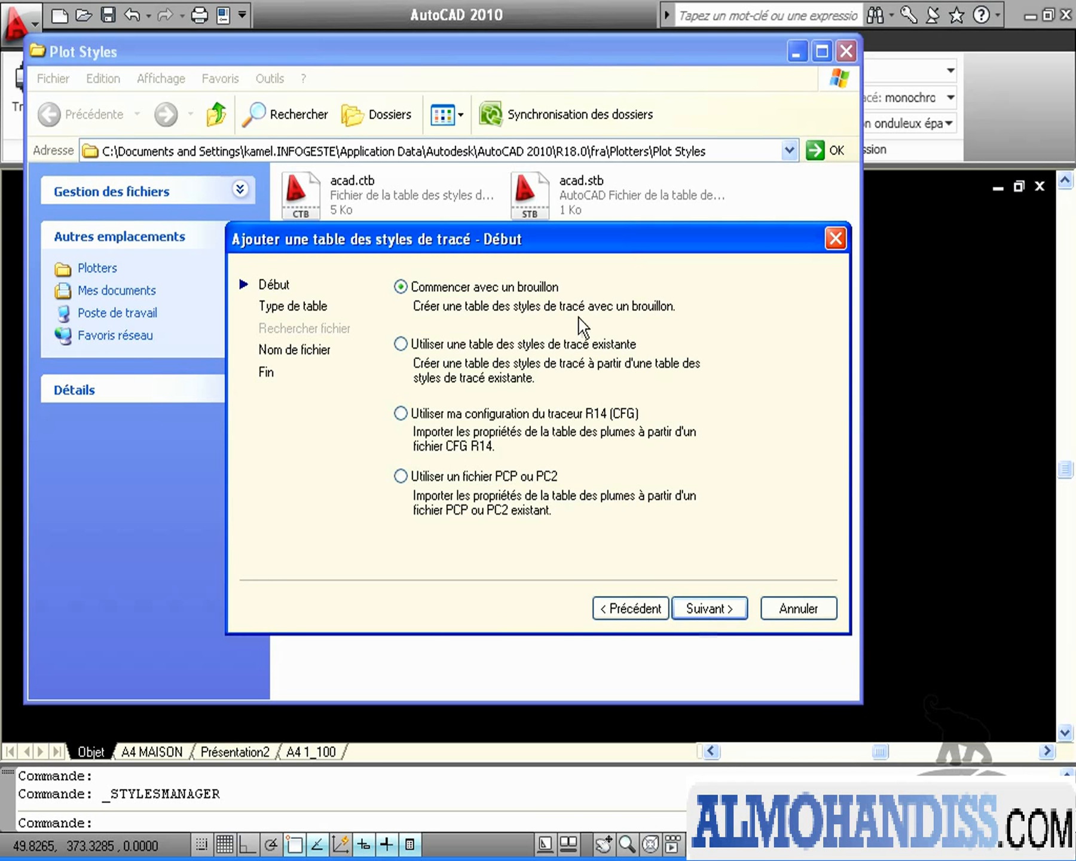
{"action": "left_click", "coordinate": [730, 607]}
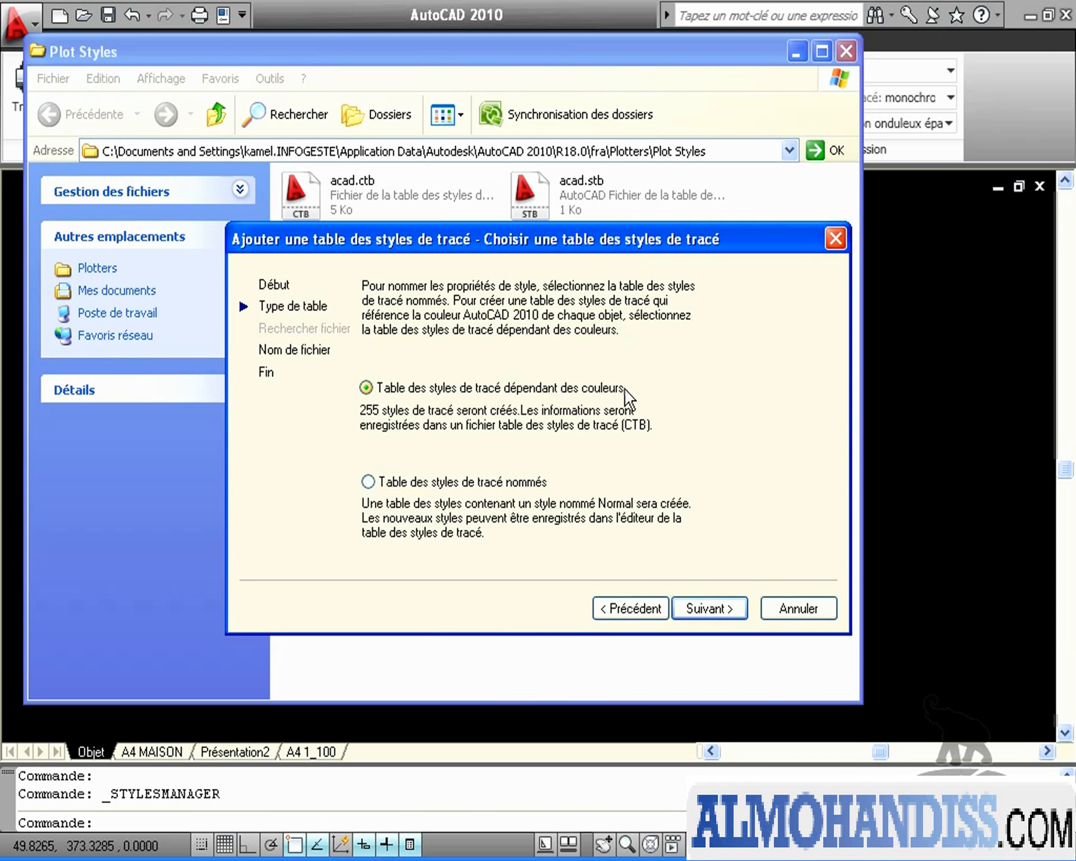
{"action": "left_click", "coordinate": [707, 609]}
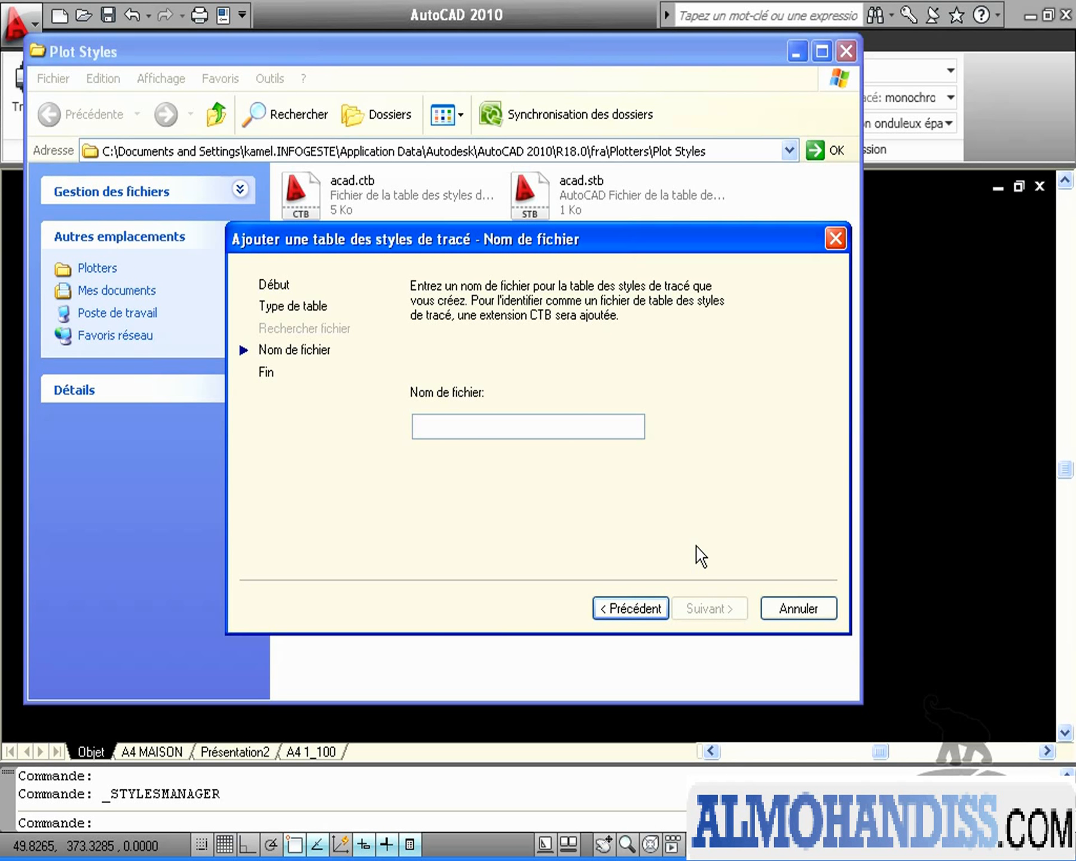
{"action": "type", "text": "f"}
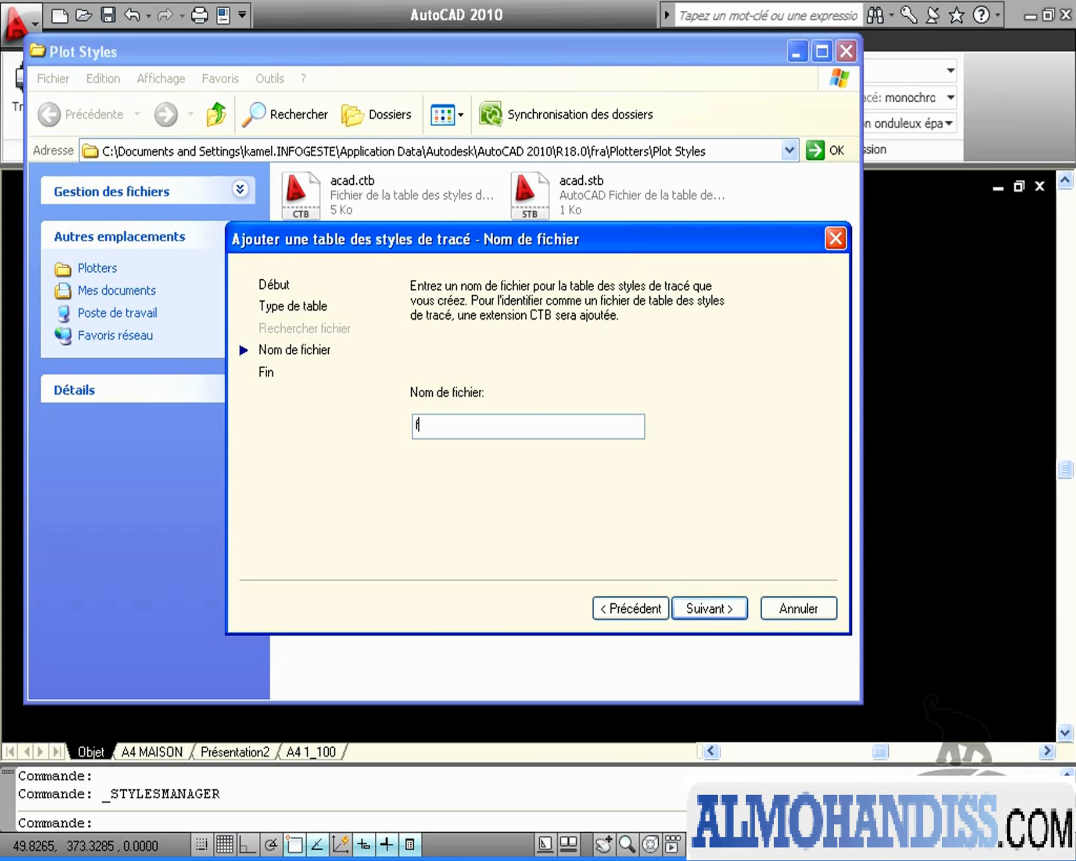
{"action": "type", "text": "ormation"}
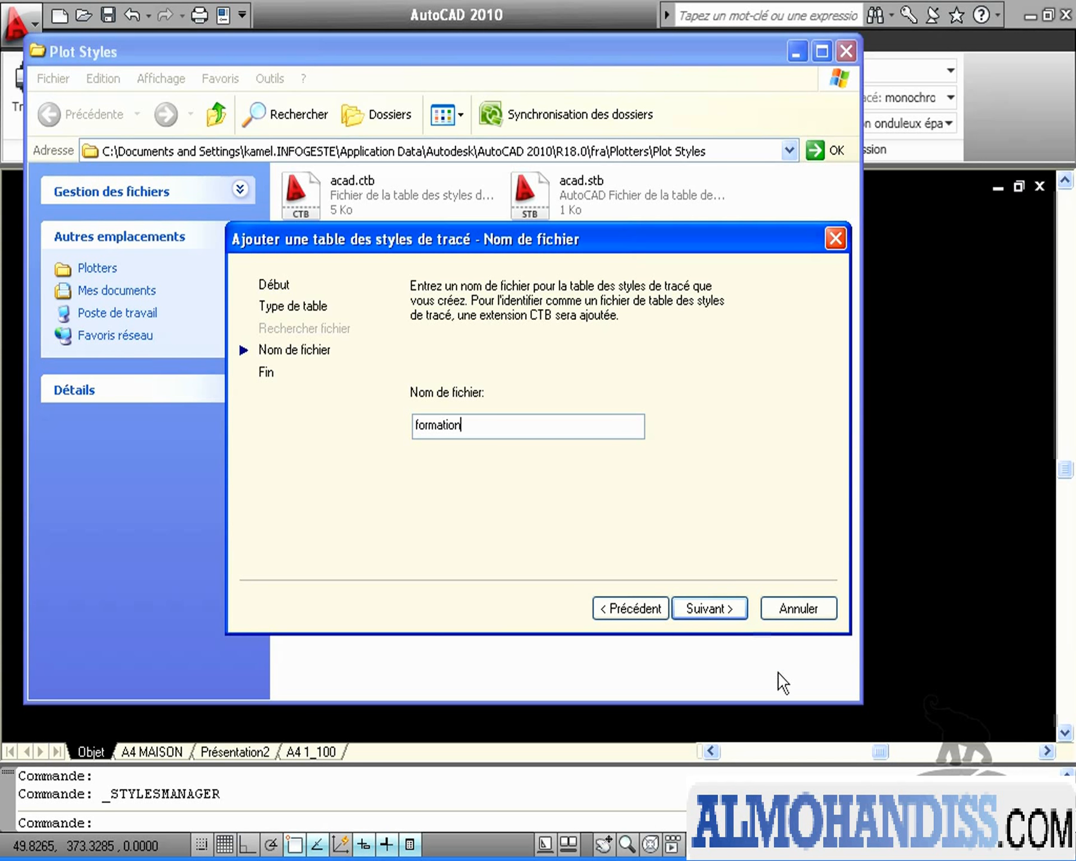
{"action": "left_click", "coordinate": [711, 614]}
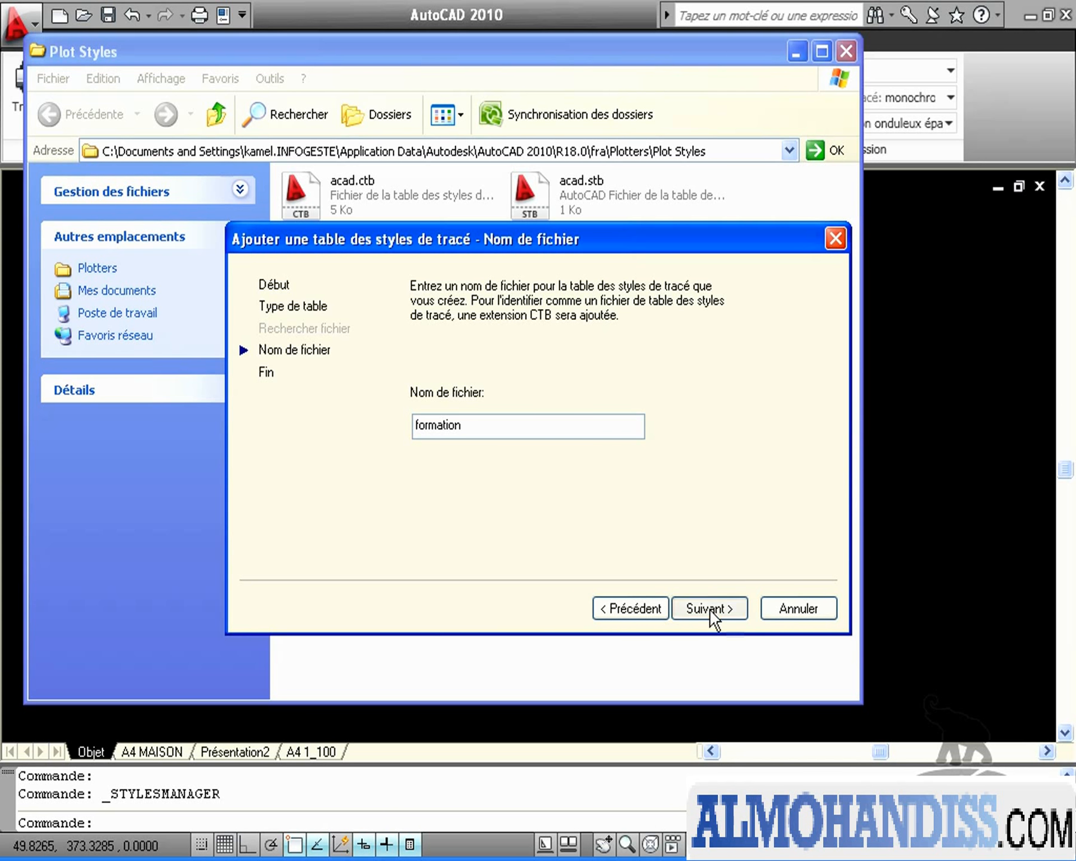
{"action": "left_click", "coordinate": [643, 402]}
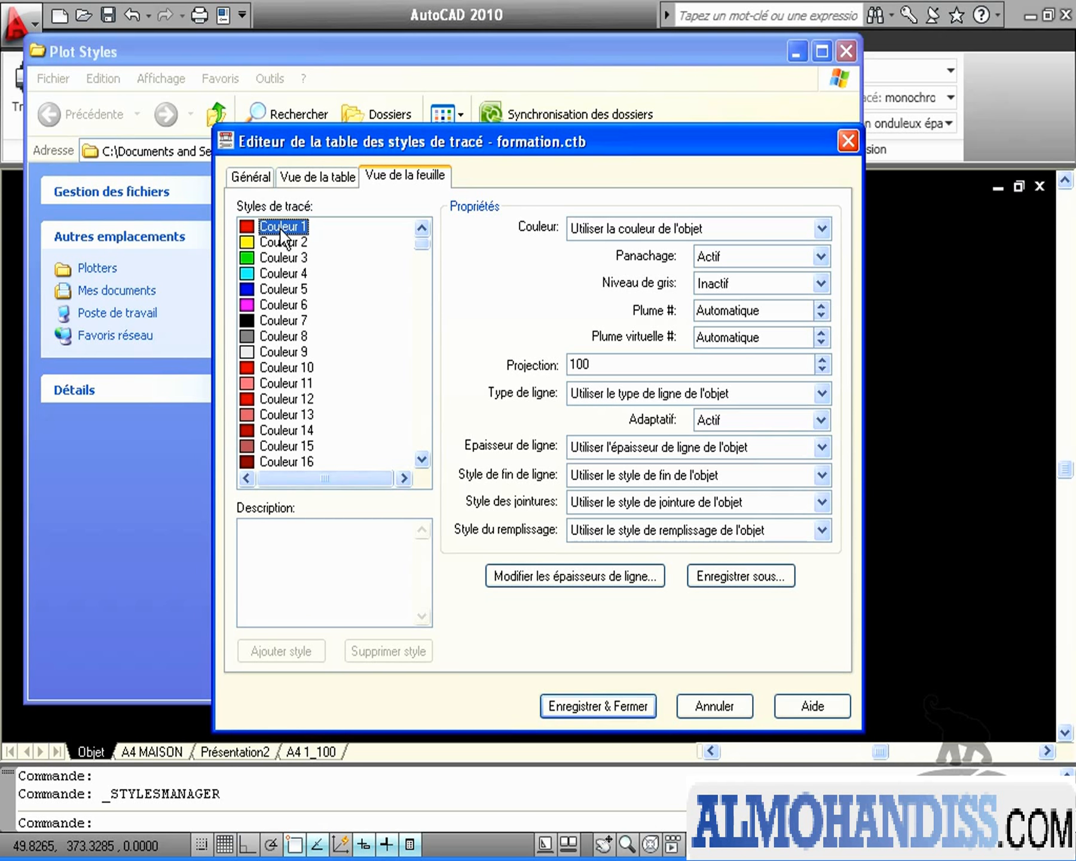
Set Couleur 1 in formation.ctb to plot in Noir with a lineweight of 0.4000 mm
{"action": "left_click", "coordinate": [818, 230]}
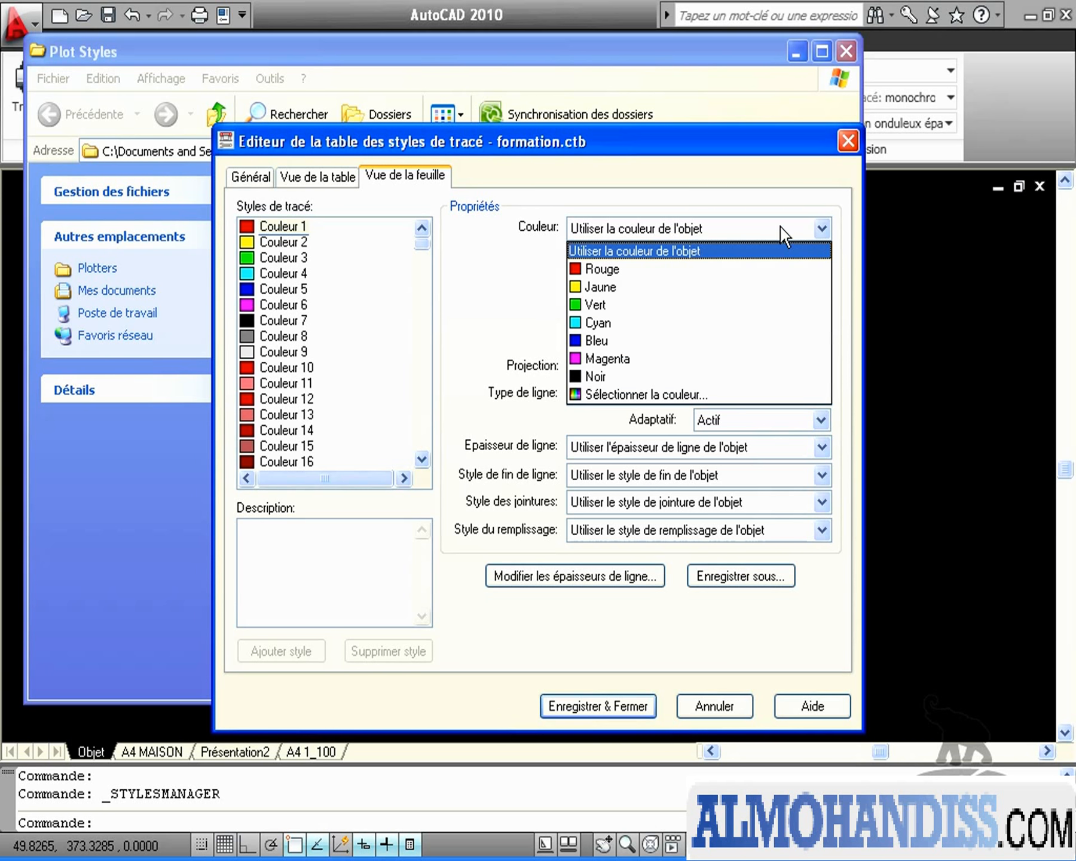
{"action": "left_click", "coordinate": [593, 376]}
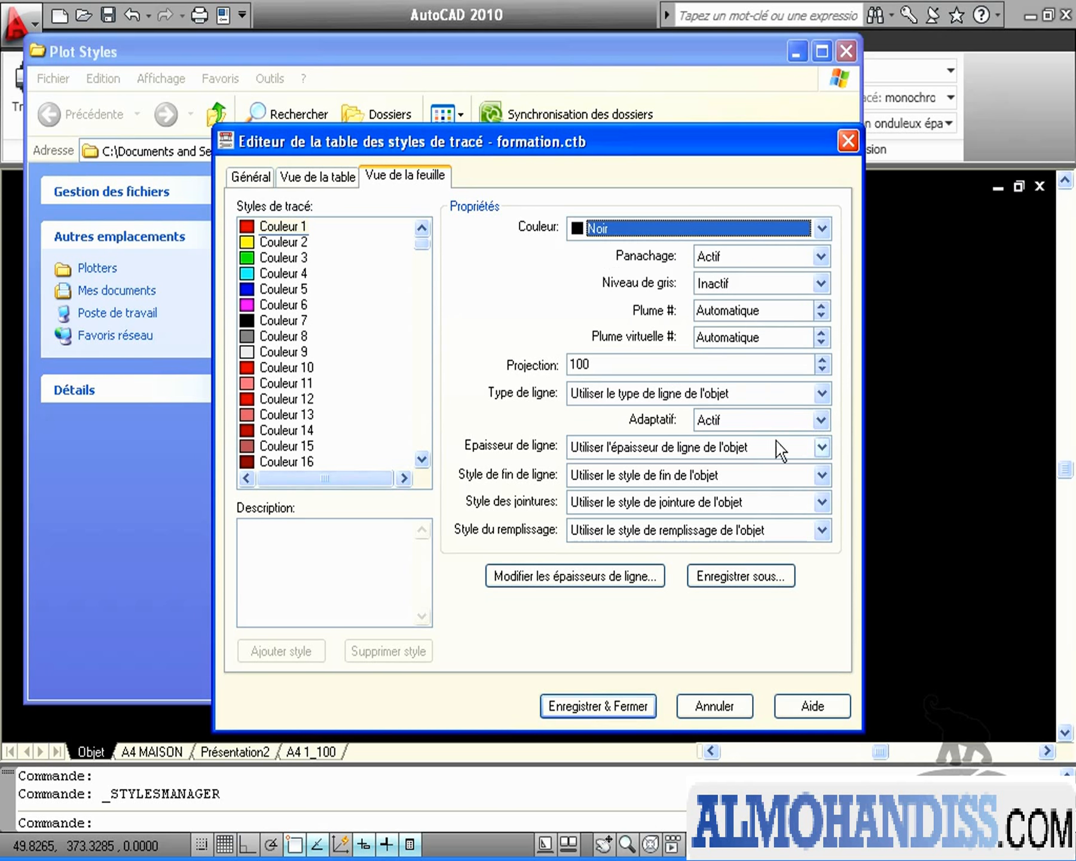
{"action": "left_click", "coordinate": [821, 447]}
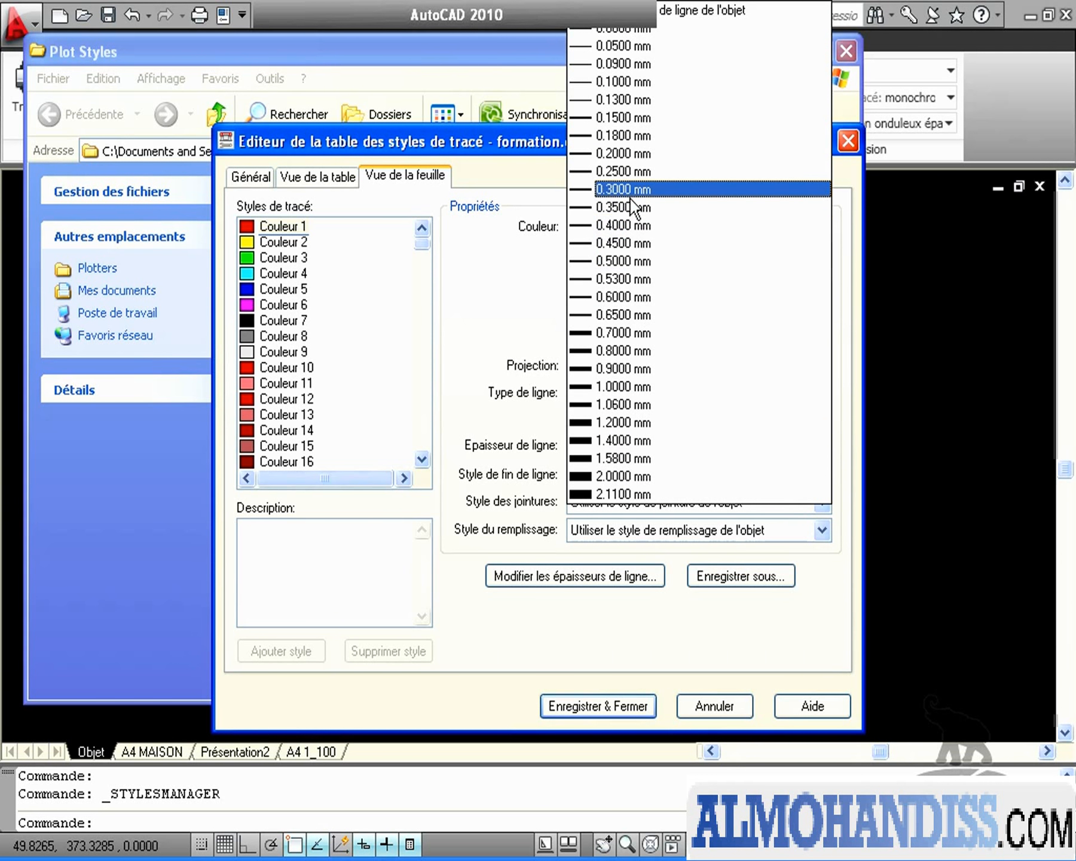
{"action": "left_click", "coordinate": [625, 226]}
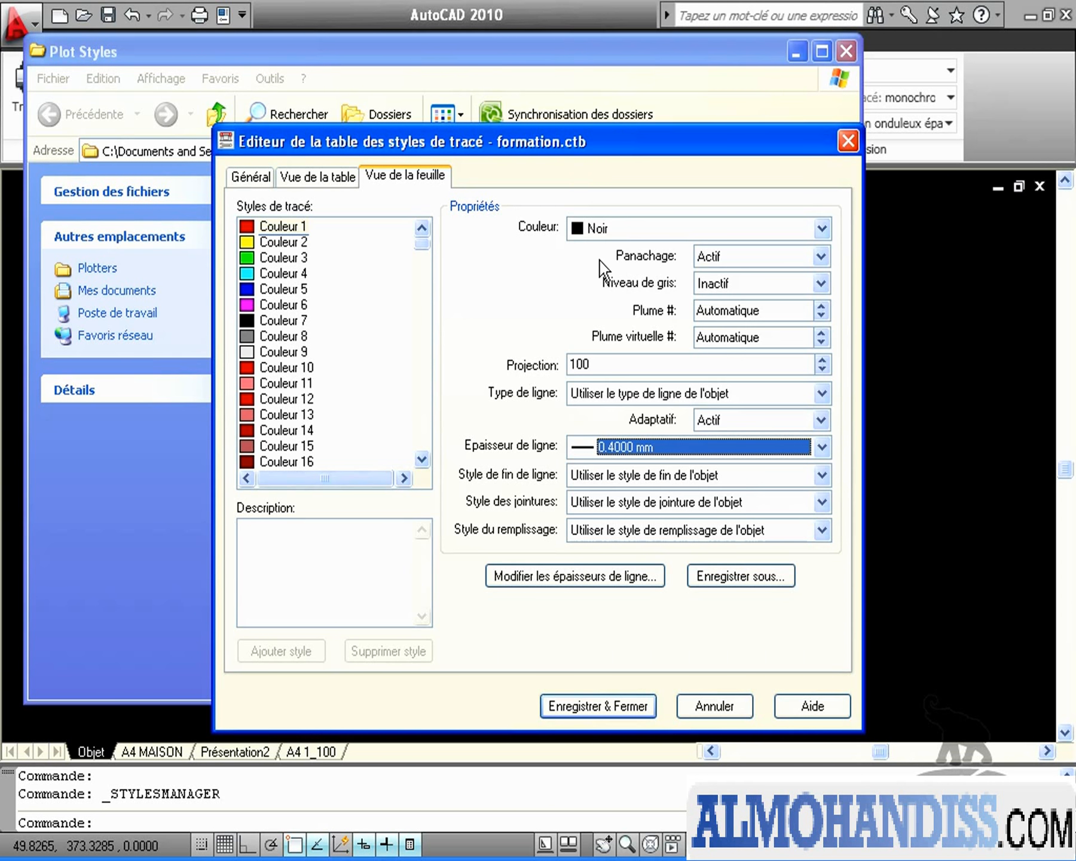
{"action": "left_click", "coordinate": [284, 244]}
{"action": "left_click", "coordinate": [822, 229]}
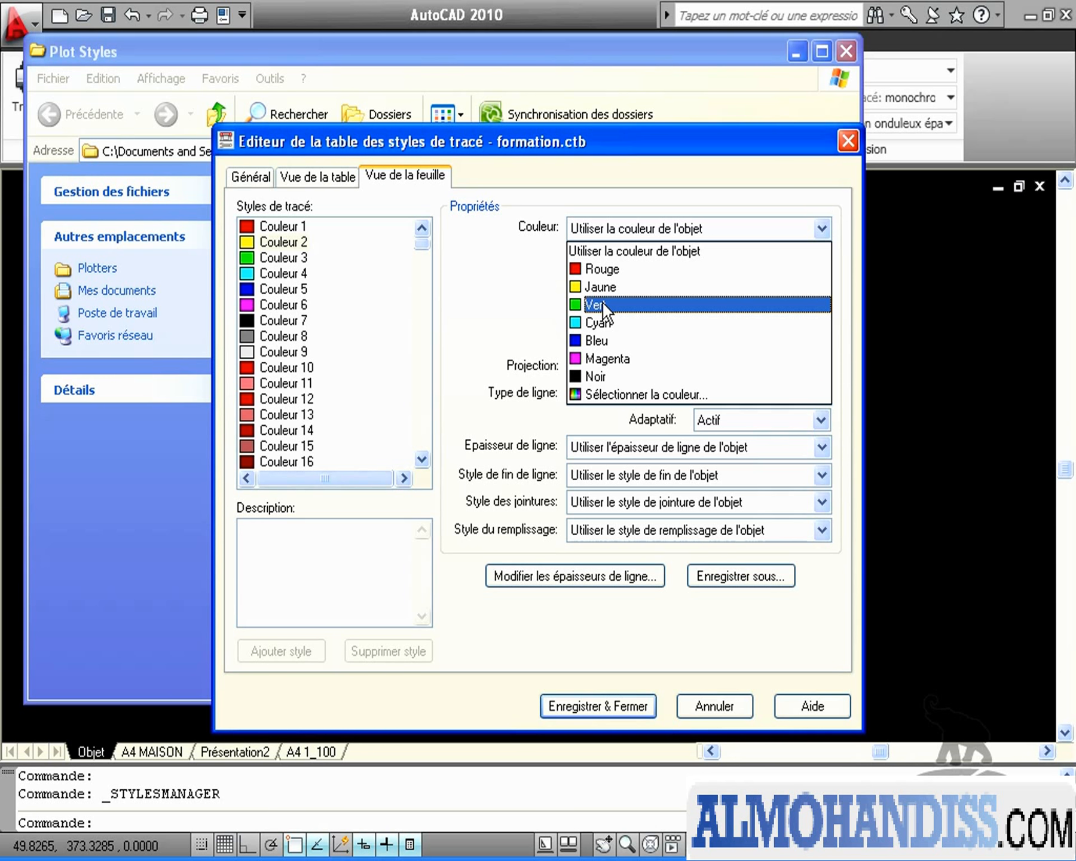
{"action": "left_click", "coordinate": [562, 177]}
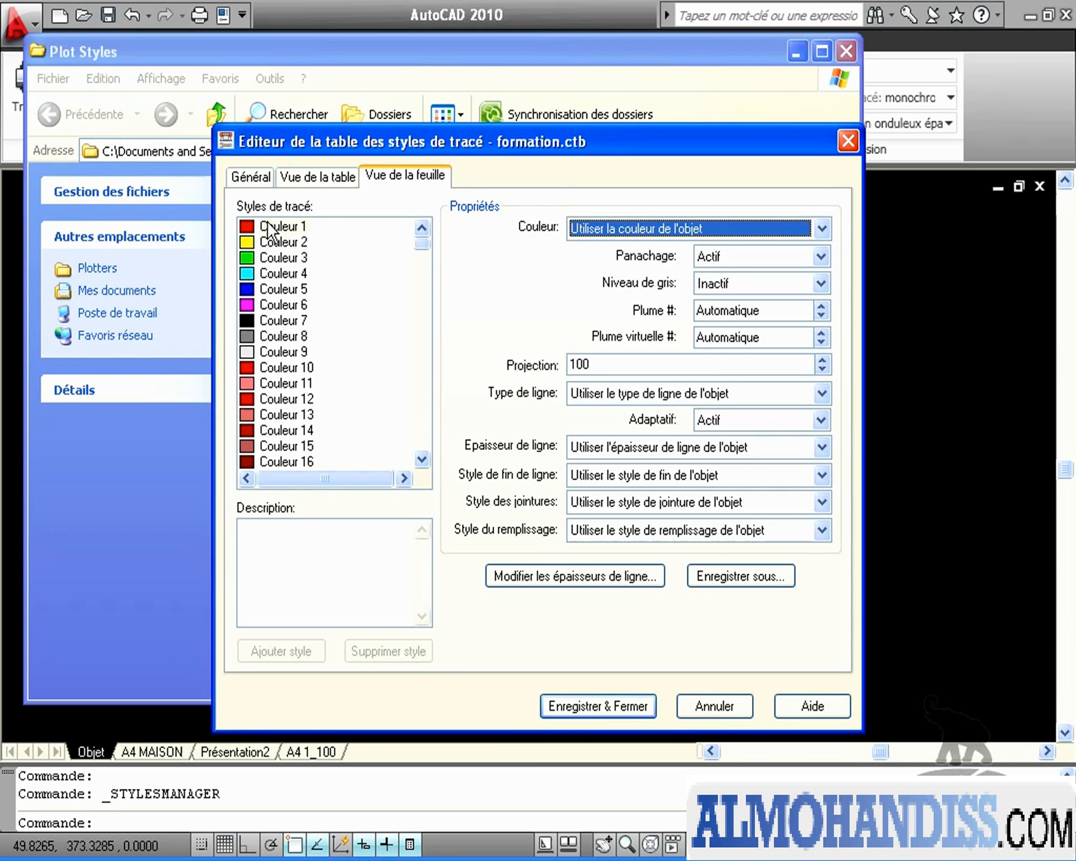
Select all plot styles from Couleur 1 to Couleur 255 in formation.ctb and set their plot color to Noir
{"action": "left_click", "coordinate": [271, 228]}
{"action": "left_click_drag", "start_coordinate": [420, 252], "coordinate": [423, 452]}
{"action": "left_click", "coordinate": [292, 448], "text": "shift"}
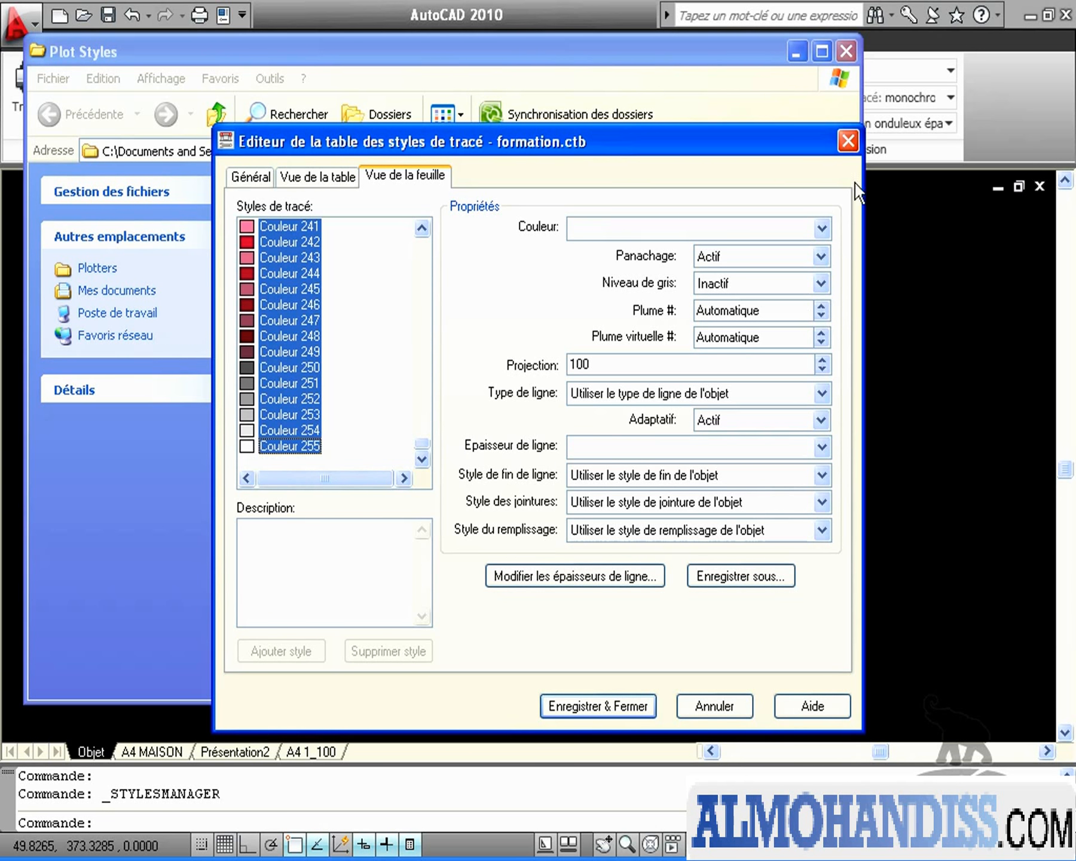
{"action": "left_click", "coordinate": [822, 228]}
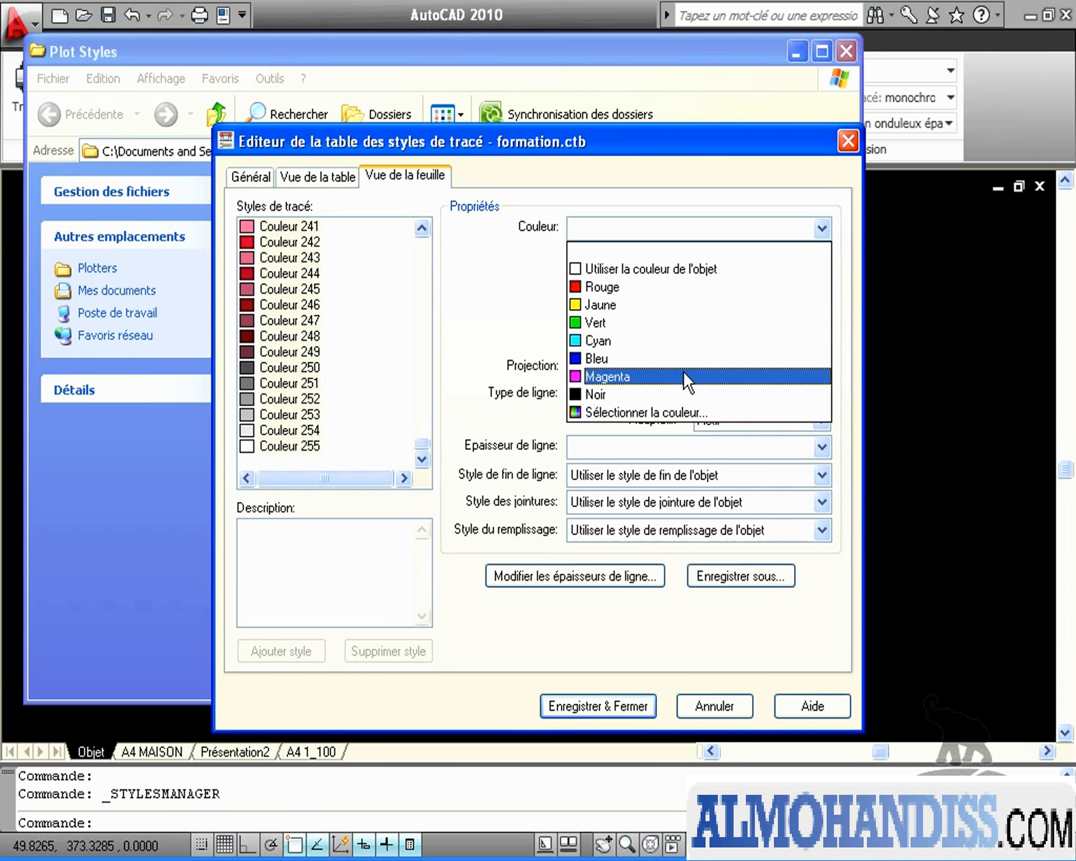
{"action": "left_click", "coordinate": [669, 394]}
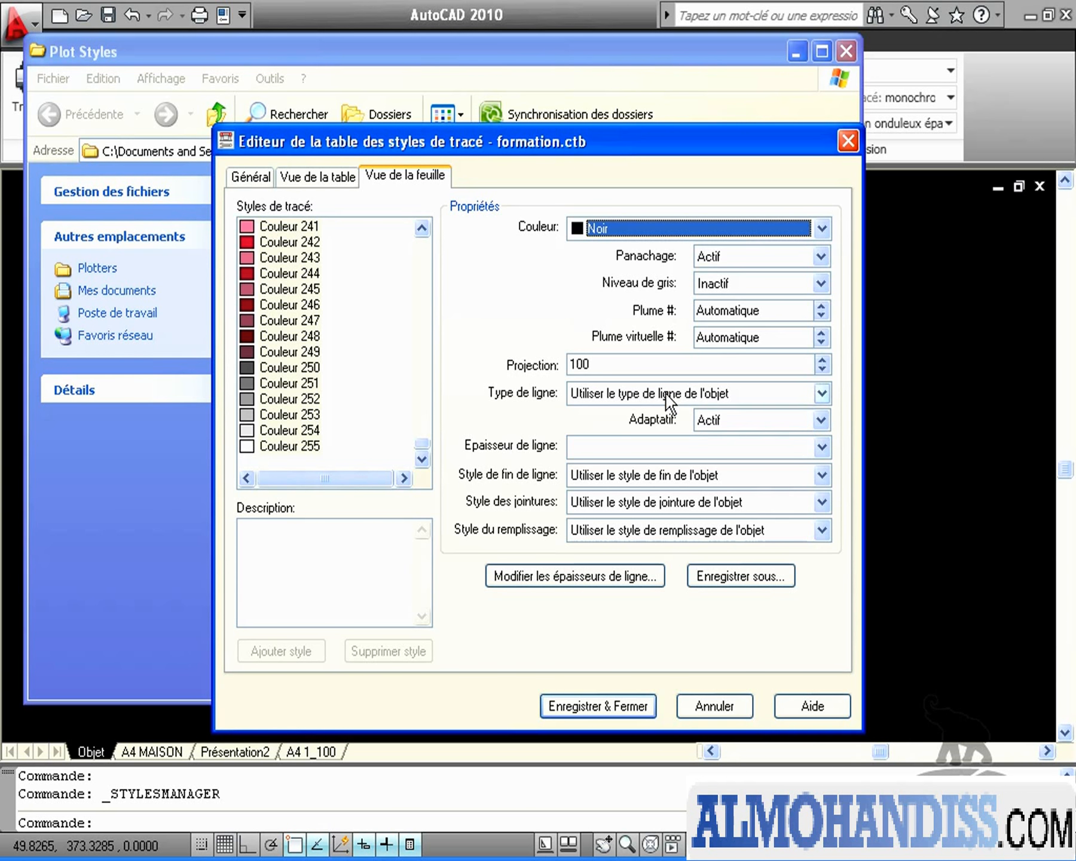
Spot-check the properties of several colors, including Couleur 8 and Couleur 11, then save formation.ctb and finish the wizard
{"action": "left_click", "coordinate": [296, 242]}
{"action": "left_click_drag", "start_coordinate": [423, 458], "coordinate": [423, 239]}
{"action": "left_click", "coordinate": [297, 274]}
{"action": "left_click", "coordinate": [296, 336]}
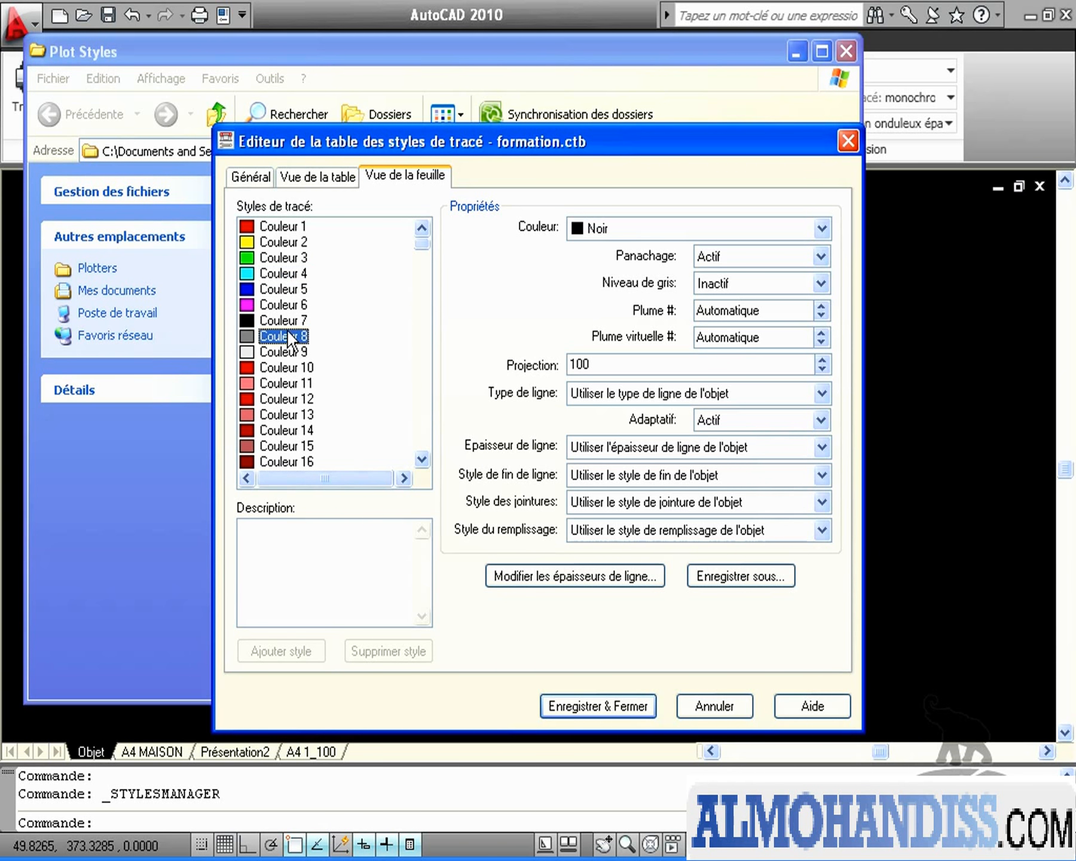
{"action": "left_click", "coordinate": [286, 386]}
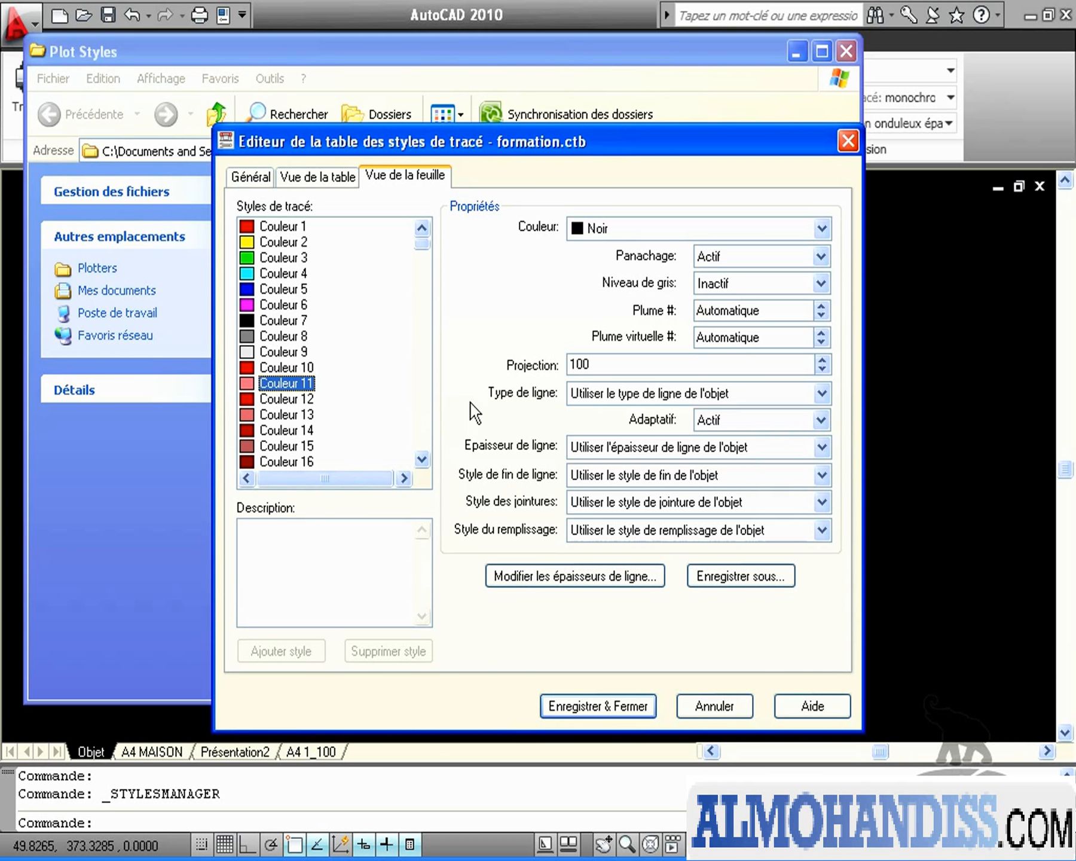
{"action": "left_click", "coordinate": [613, 707]}
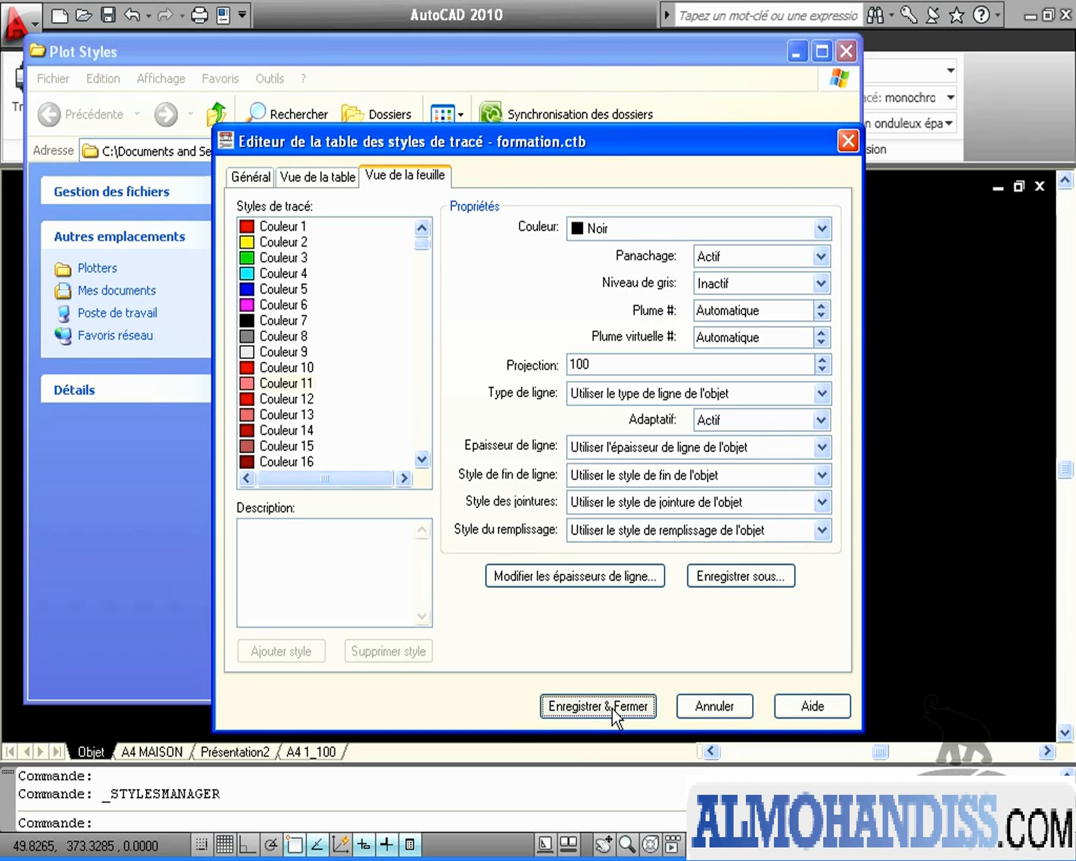
{"action": "left_click", "coordinate": [710, 609]}
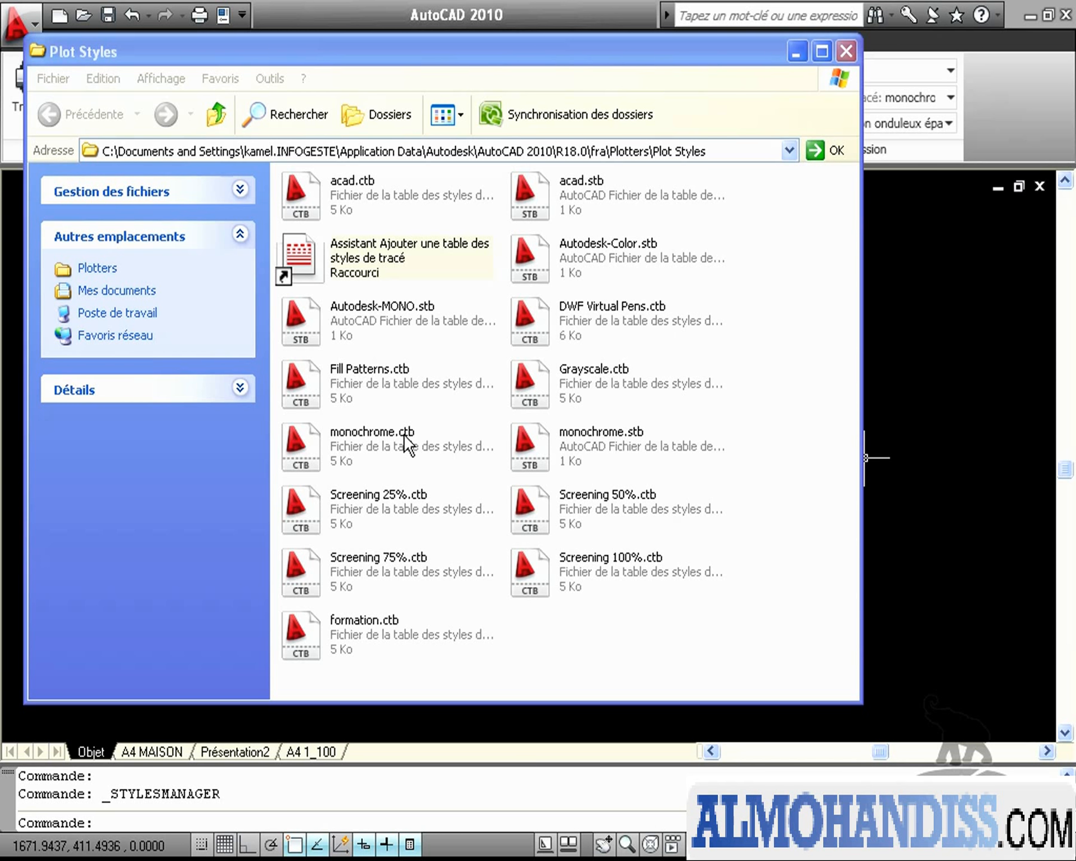
Create a named plot style table from scratch called "pformation stb" with the wizard, and open it in the table editor
{"action": "double_click", "coordinate": [307, 254]}
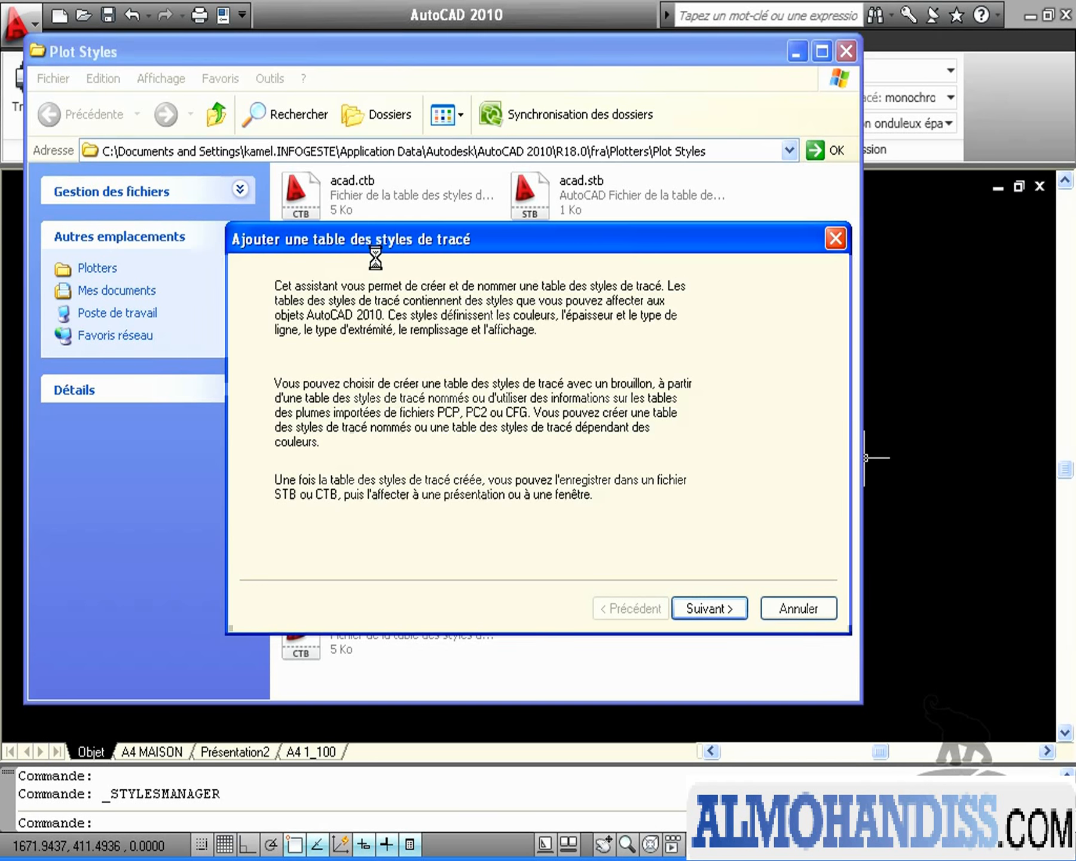
{"action": "left_click", "coordinate": [703, 609]}
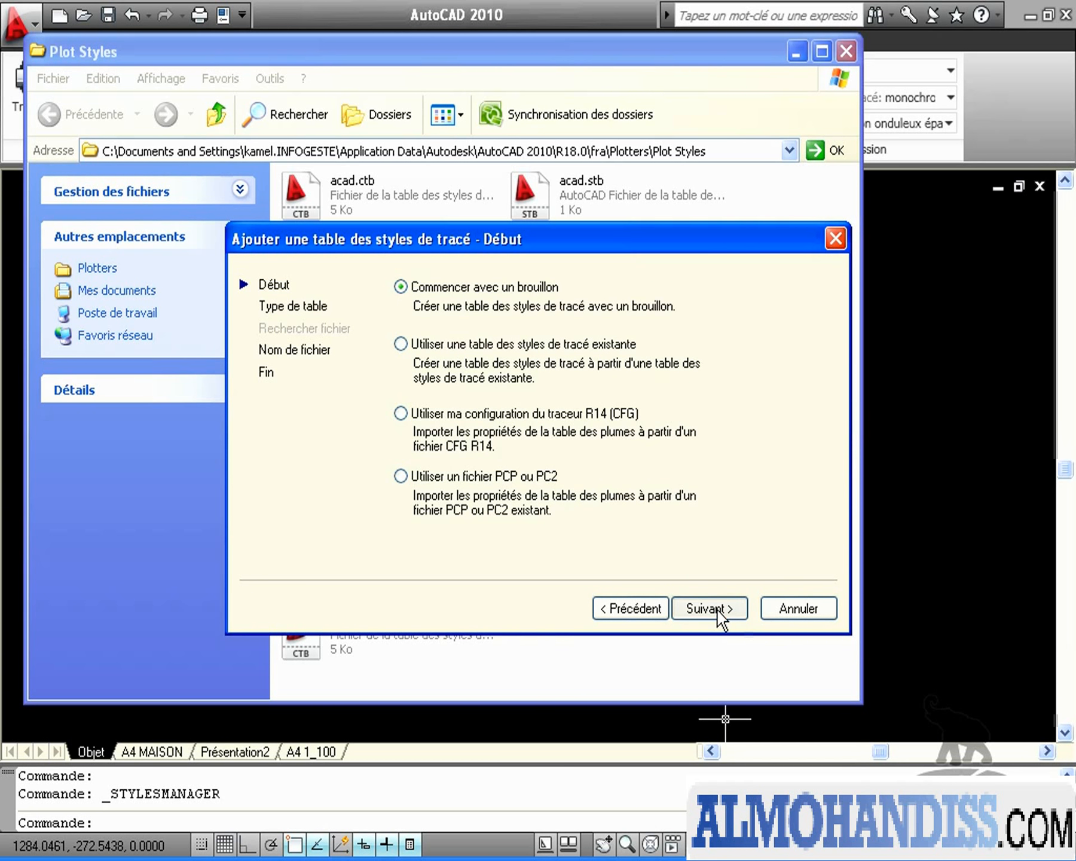
{"action": "left_click", "coordinate": [718, 610]}
{"action": "left_click", "coordinate": [370, 482]}
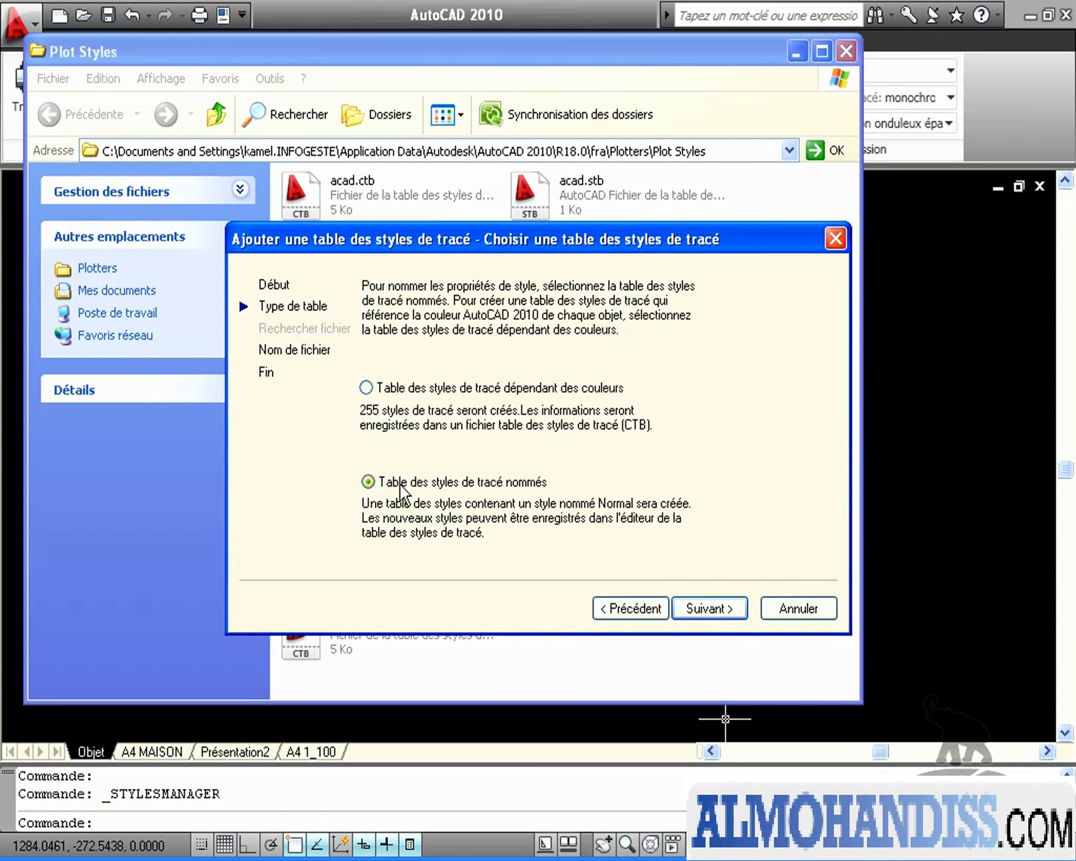
{"action": "left_click", "coordinate": [709, 609]}
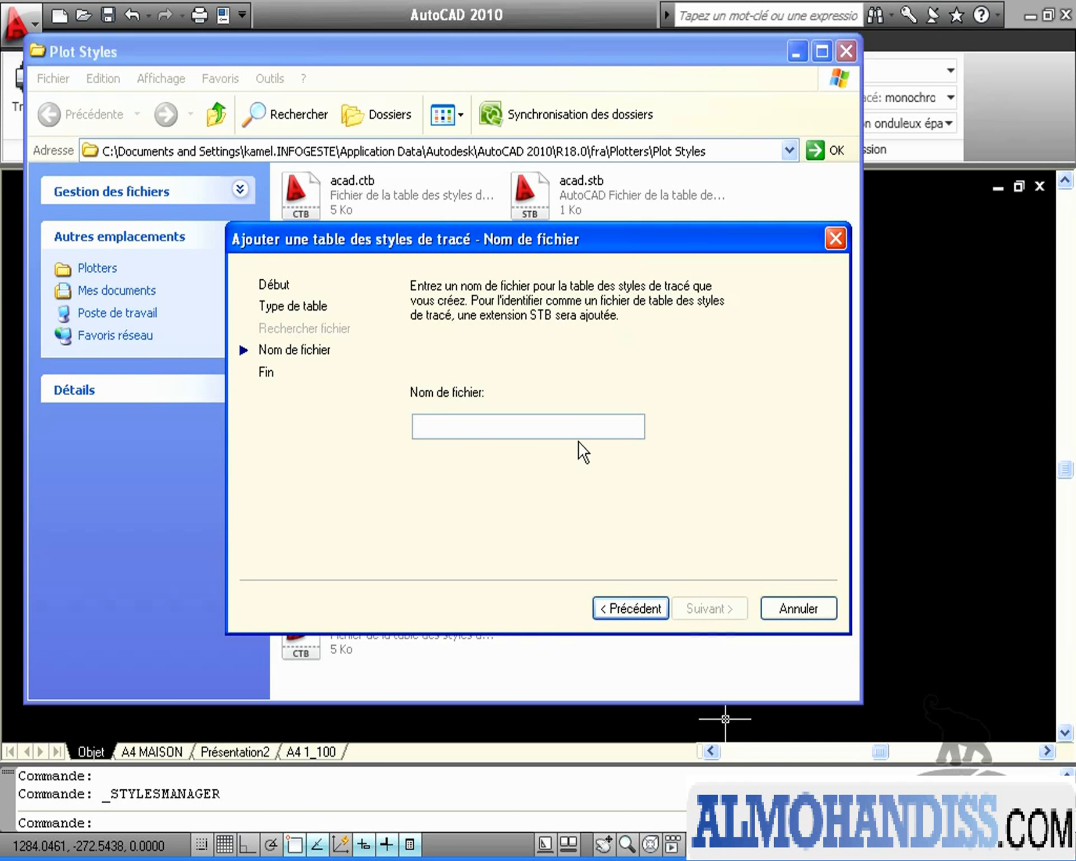
{"action": "type", "text": "pform"}
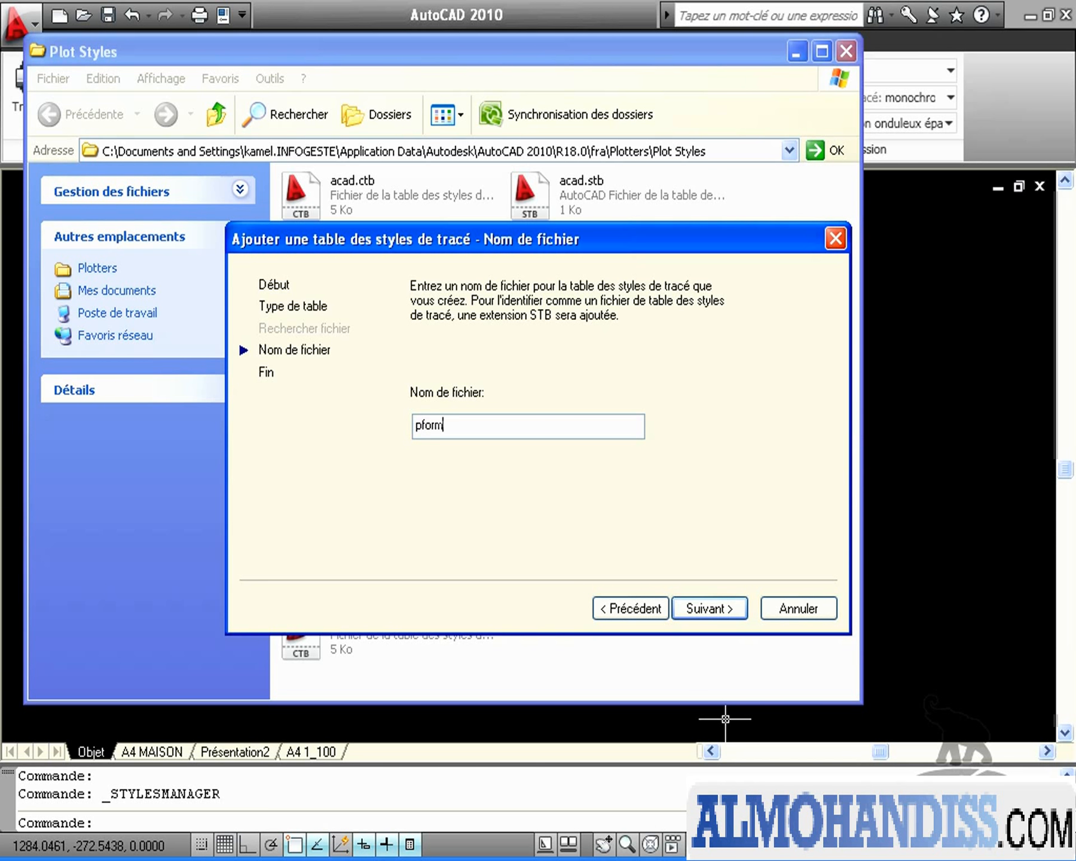
{"action": "type", "text": "ation stb"}
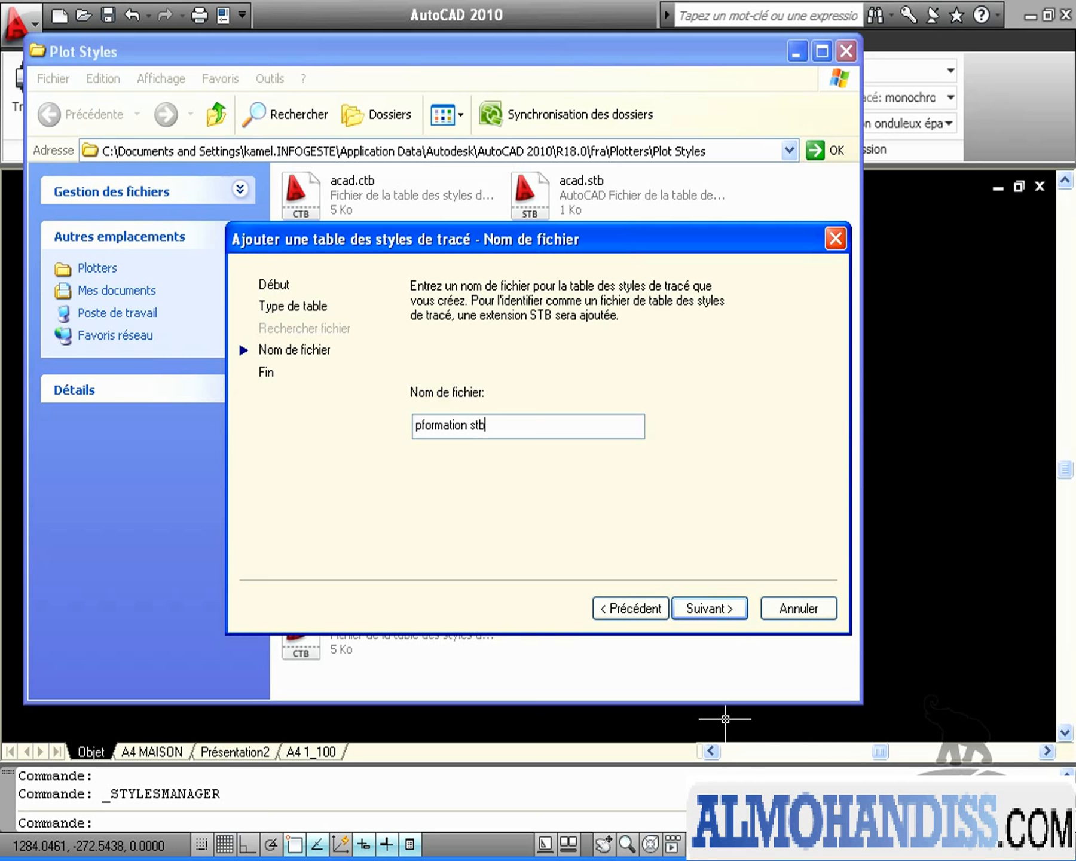
{"action": "left_click", "coordinate": [712, 610]}
{"action": "left_click", "coordinate": [617, 404]}
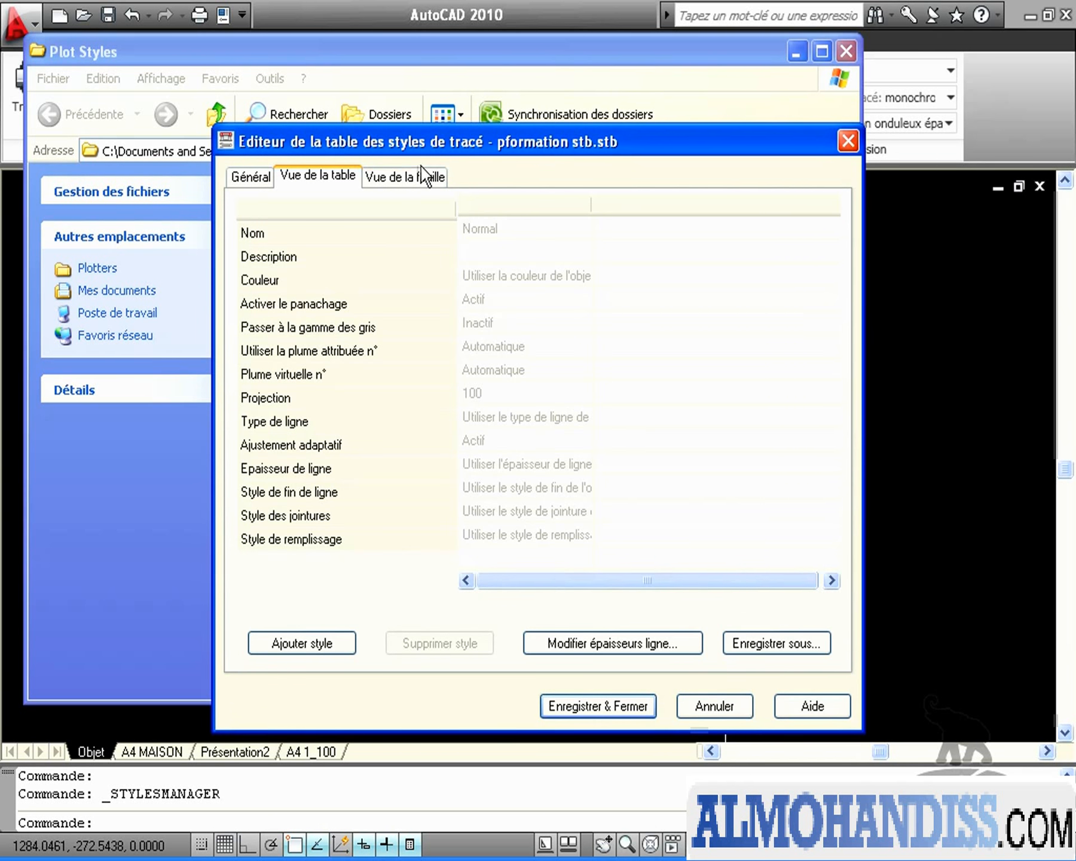
Add a plot style named "fin" to pformation stb.stb with a lineweight of 0.1000 mm
{"action": "left_click", "coordinate": [423, 175]}
{"action": "left_click", "coordinate": [281, 228]}
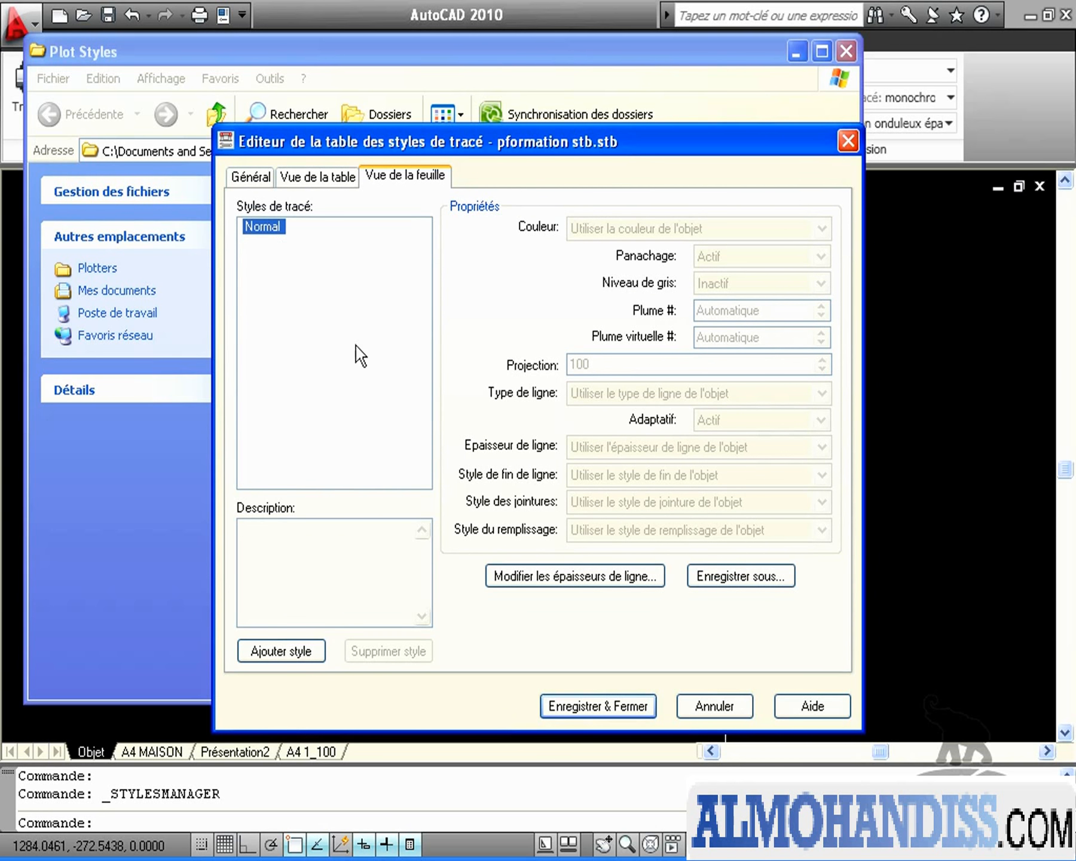
{"action": "left_click", "coordinate": [296, 655]}
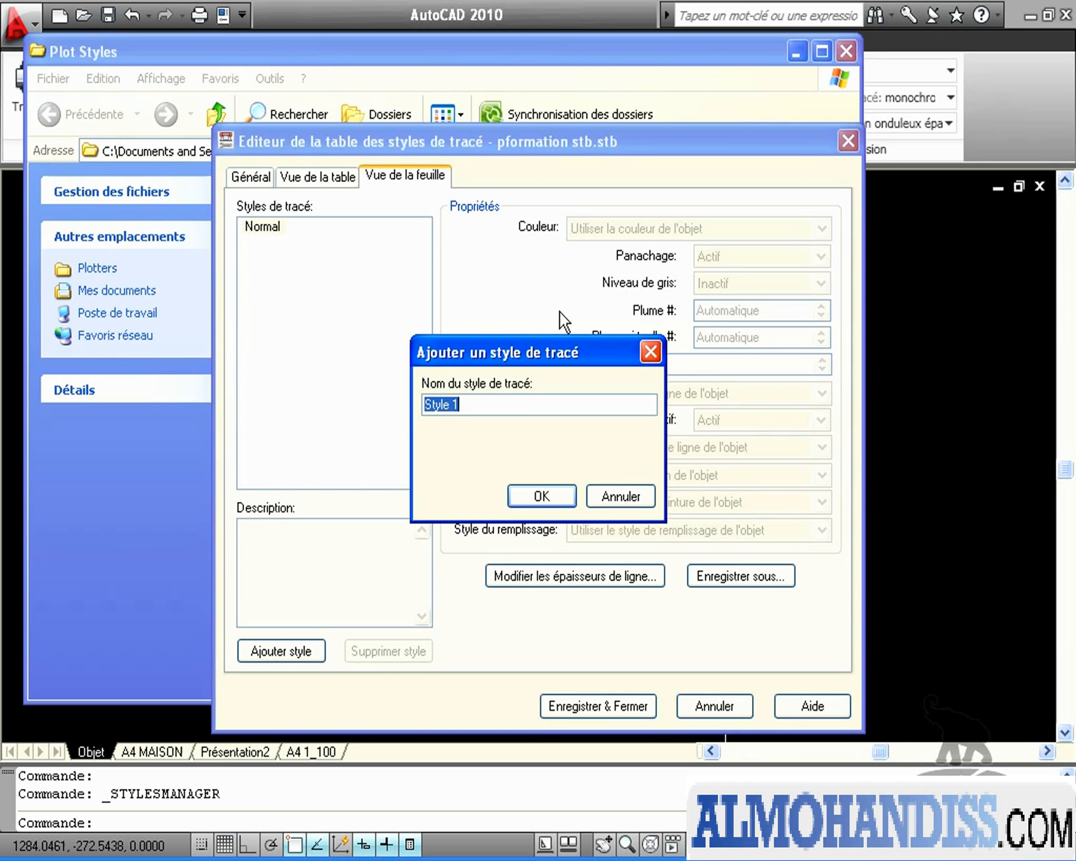
{"action": "type", "text": "fin"}
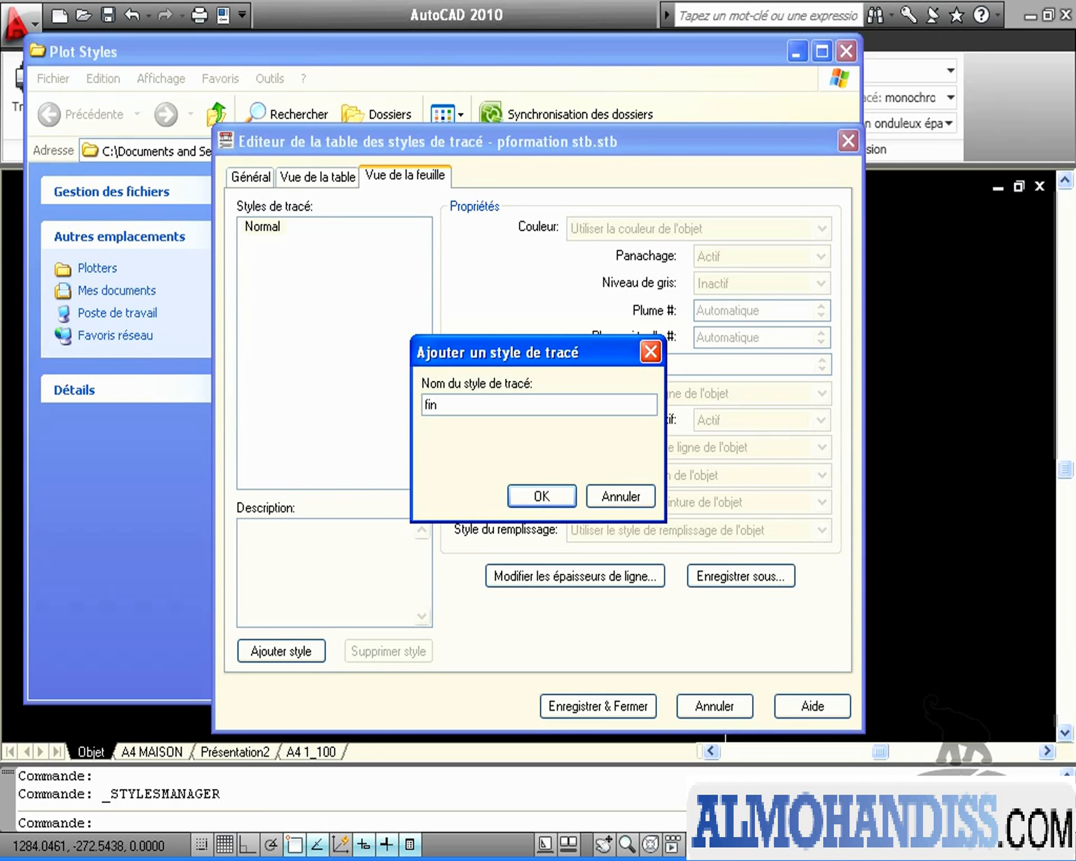
{"action": "left_click", "coordinate": [552, 500]}
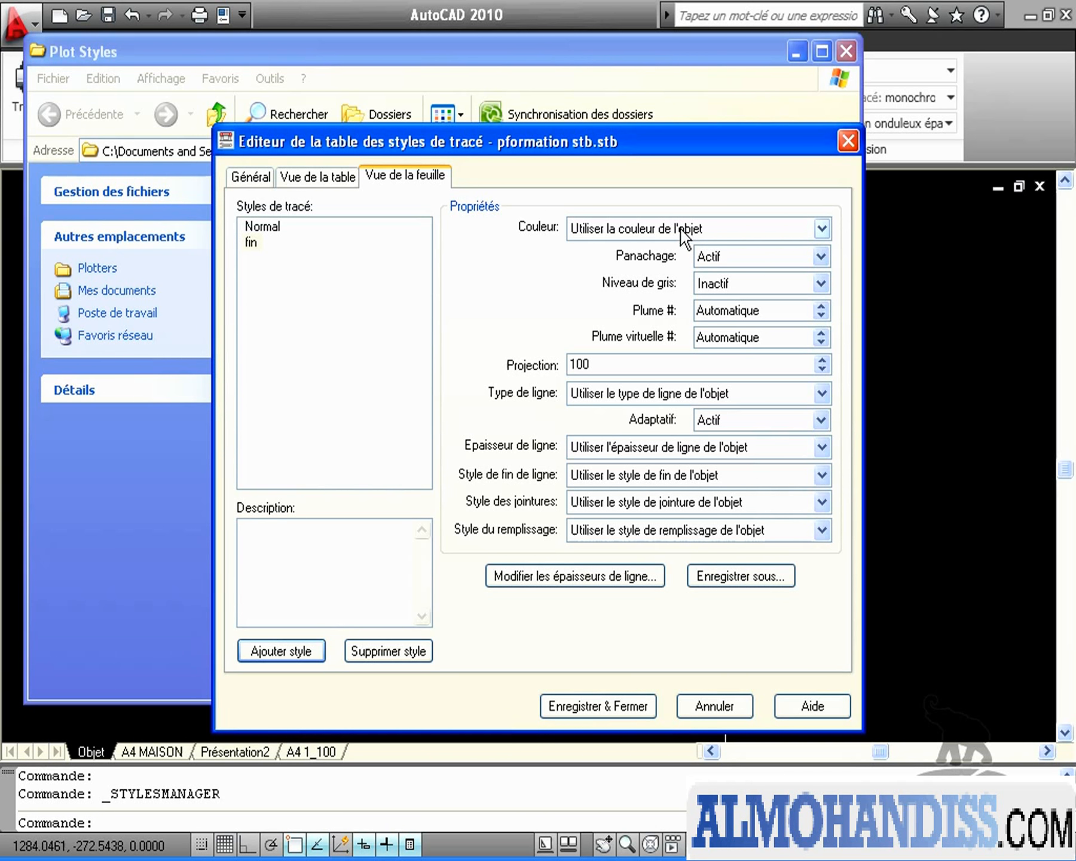
{"action": "left_click", "coordinate": [808, 448]}
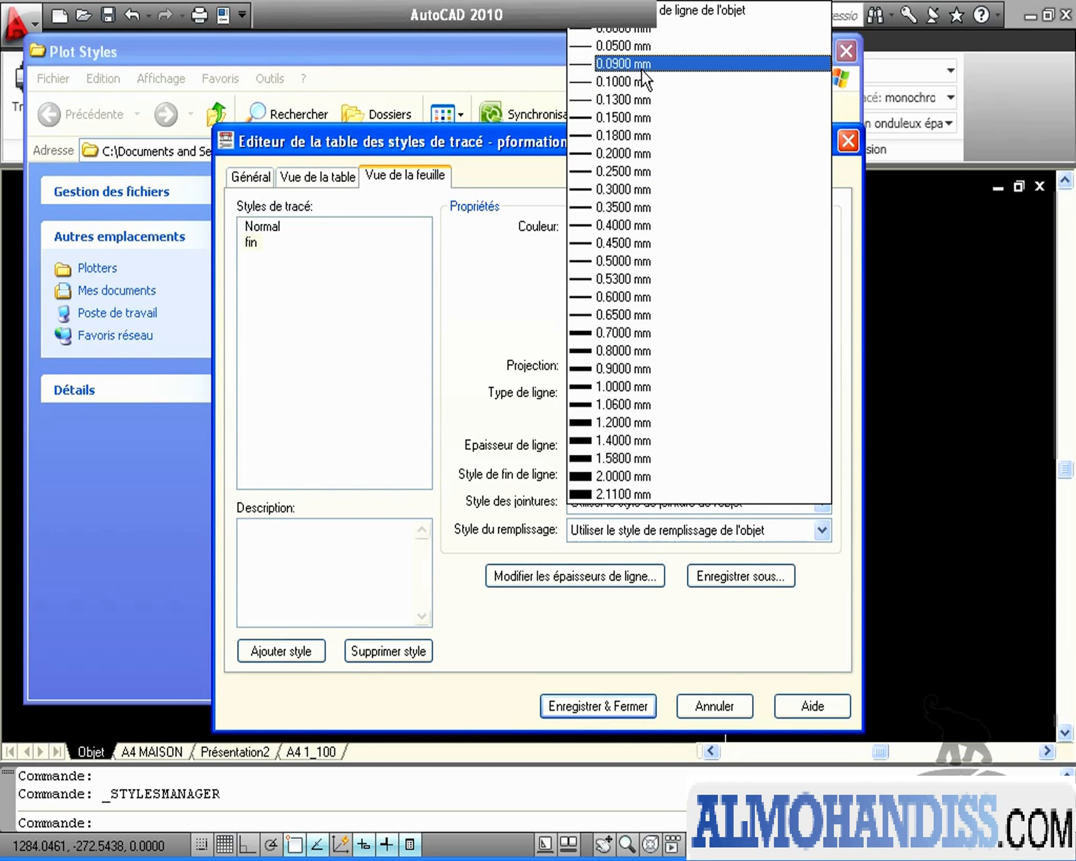
{"action": "left_click", "coordinate": [641, 77]}
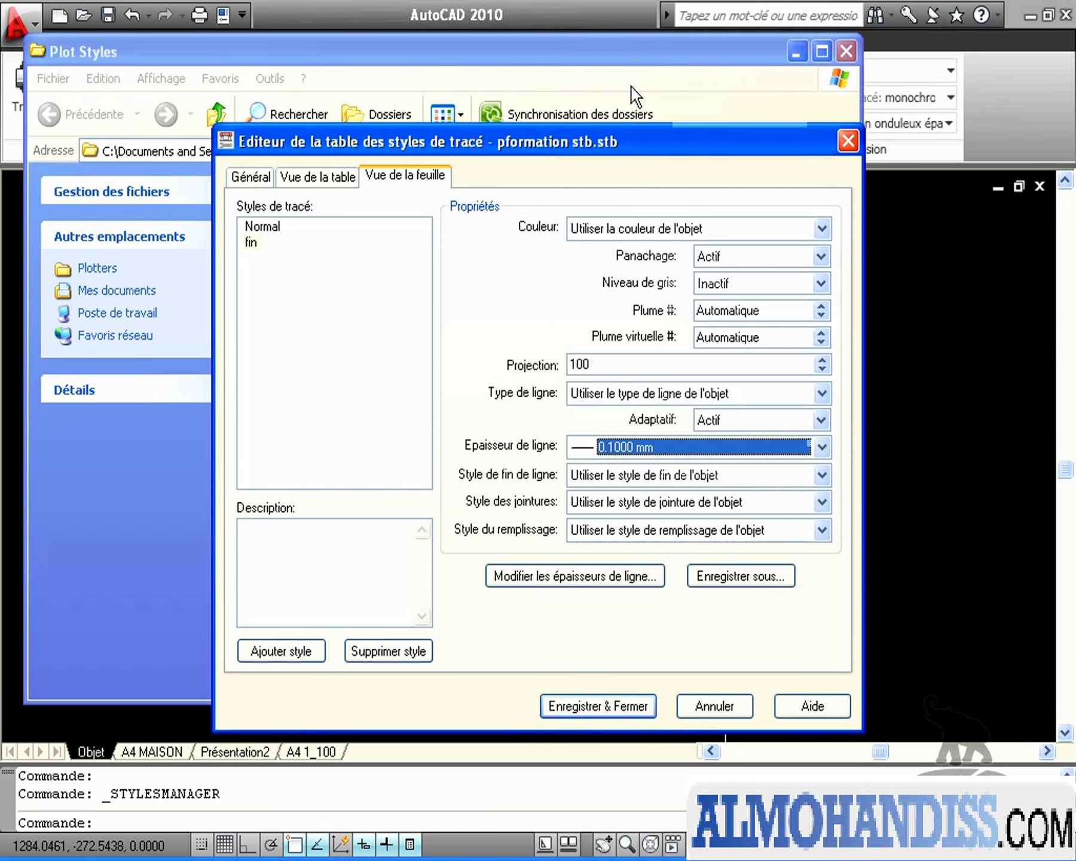
Add a plot style named "moyen" to the table with a lineweight of 0.2000 mm
{"action": "left_click", "coordinate": [281, 651]}
{"action": "type", "text": "moyen"}
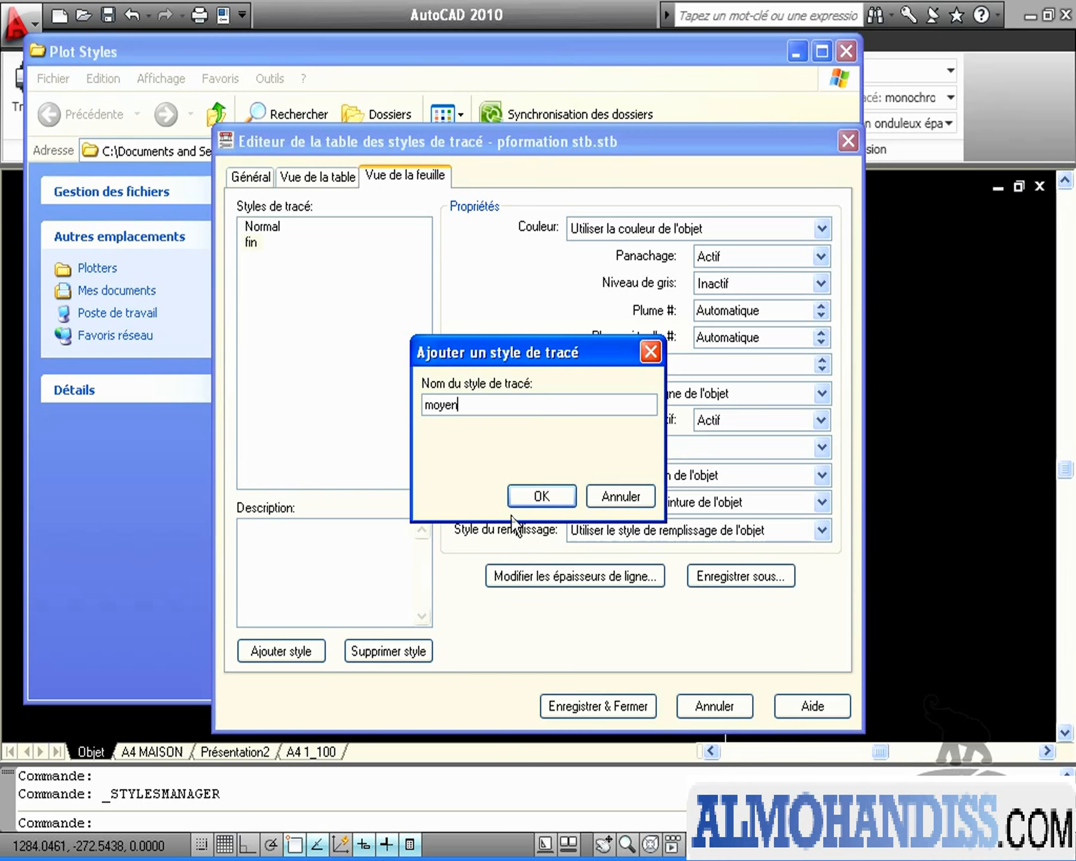
{"action": "left_click", "coordinate": [519, 498]}
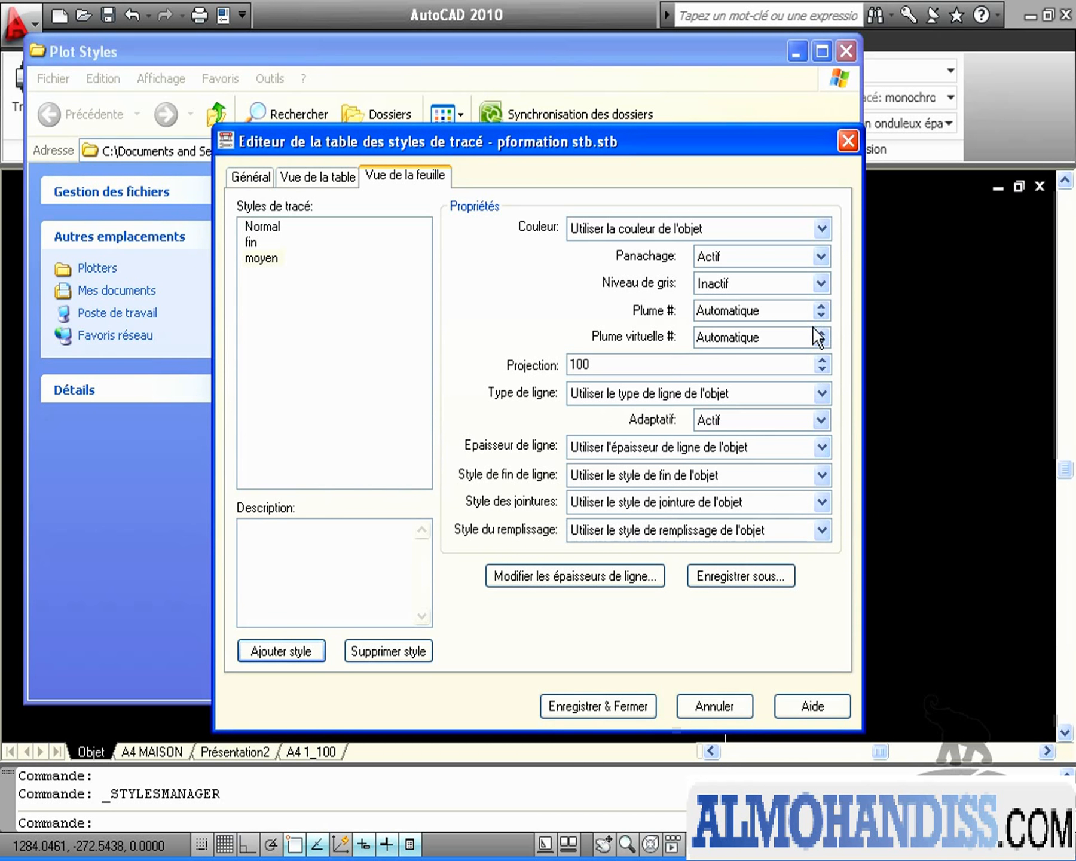
{"action": "left_click", "coordinate": [823, 450]}
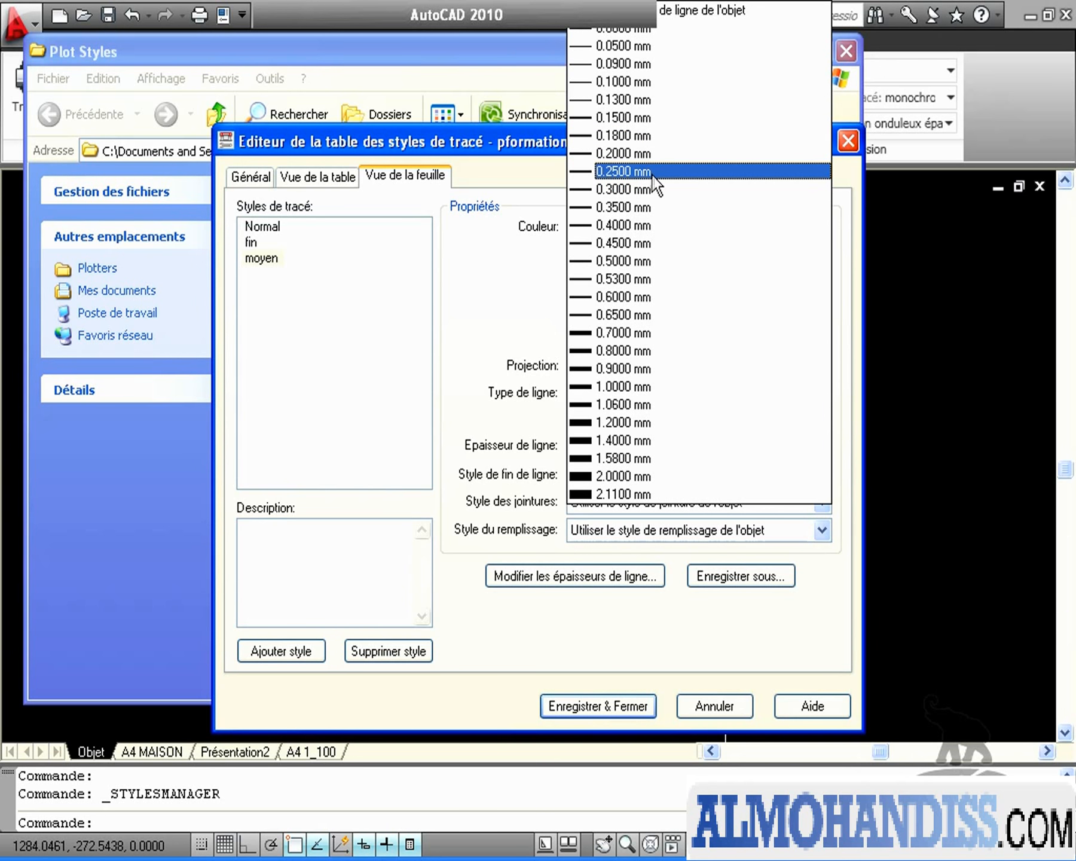
{"action": "left_click", "coordinate": [655, 154]}
Add a plot style named "gros" to the table with a lineweight of 2.0000 mm
{"action": "left_click", "coordinate": [286, 653]}
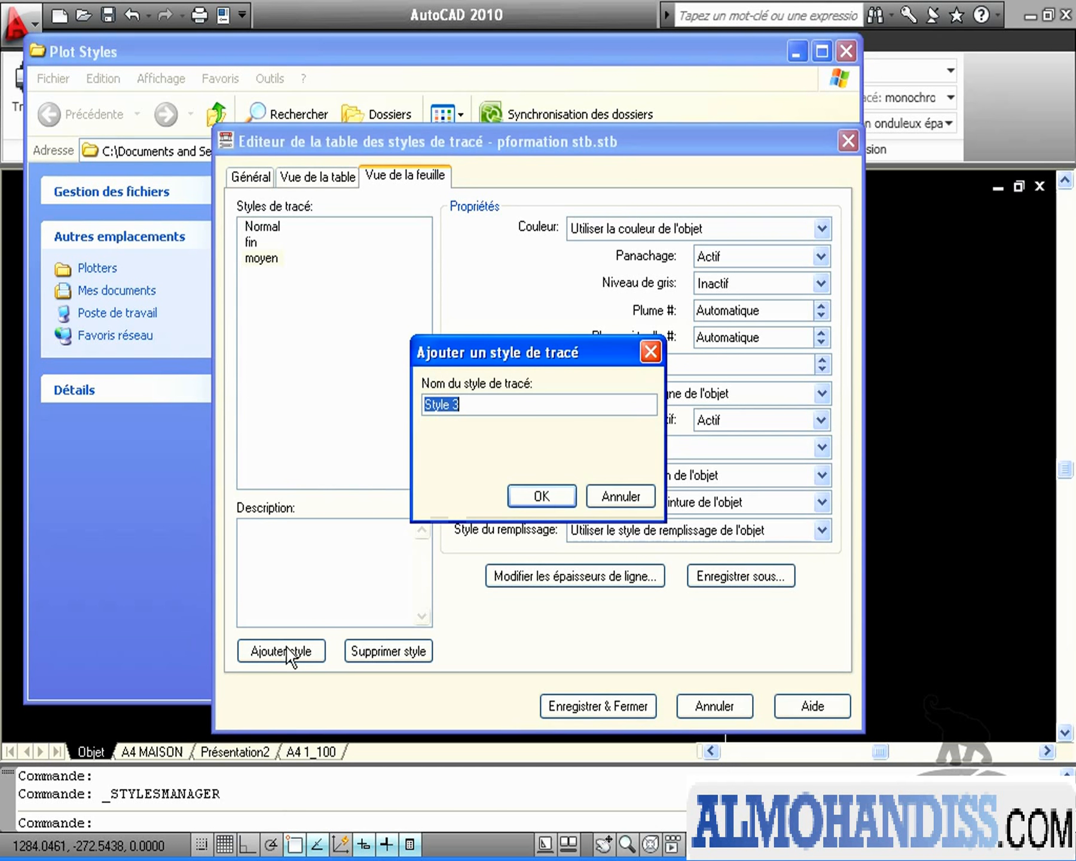
{"action": "type", "text": "gros"}
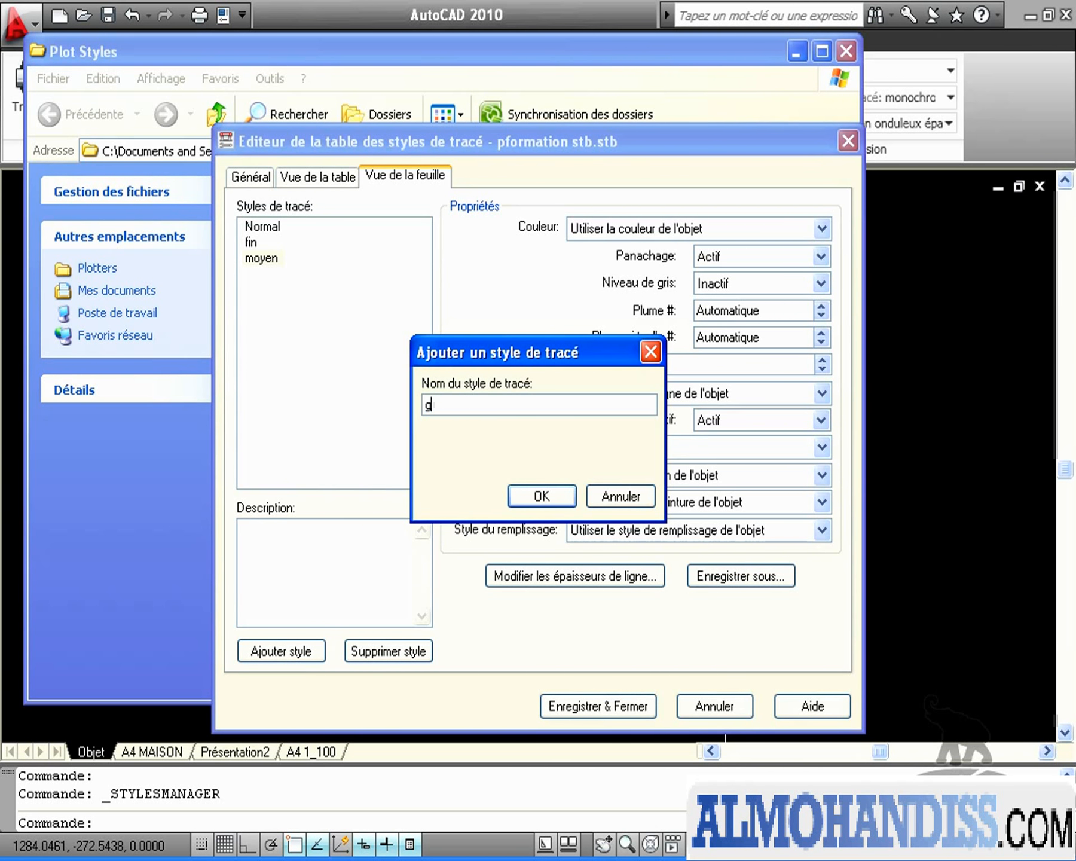
{"action": "left_click", "coordinate": [552, 498]}
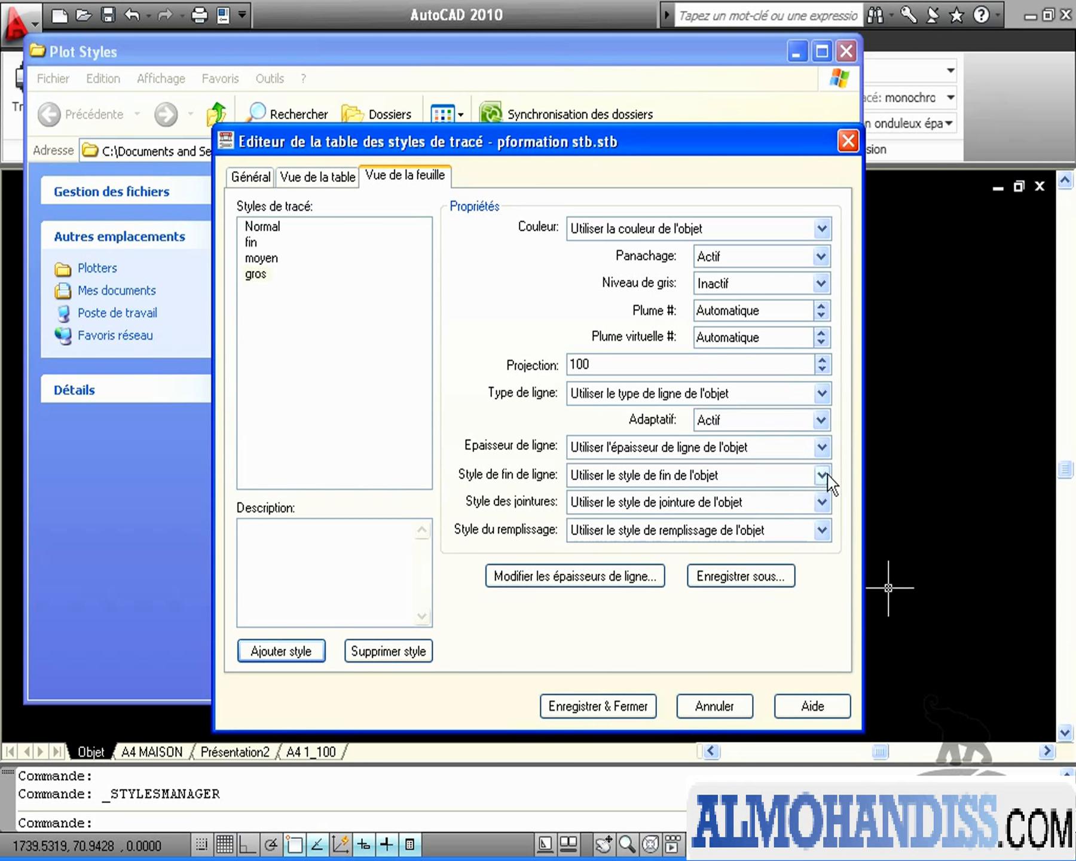
{"action": "left_click", "coordinate": [824, 448]}
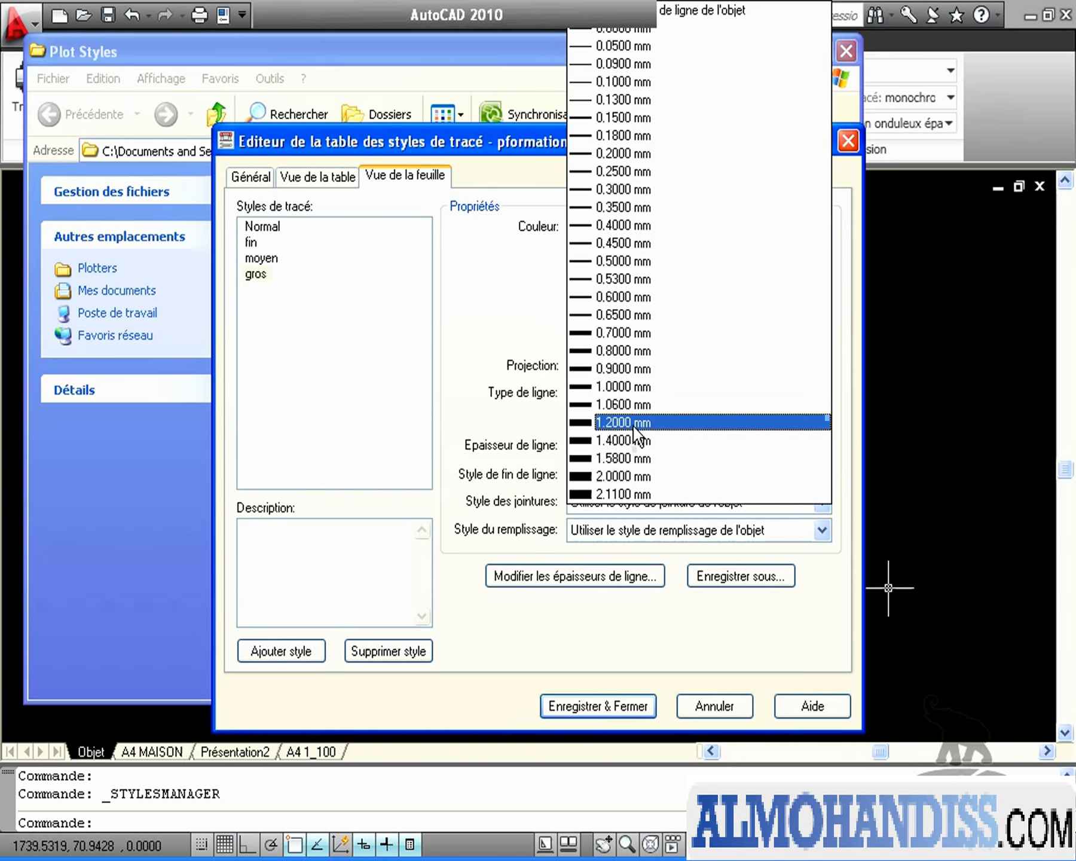
{"action": "left_click", "coordinate": [632, 477]}
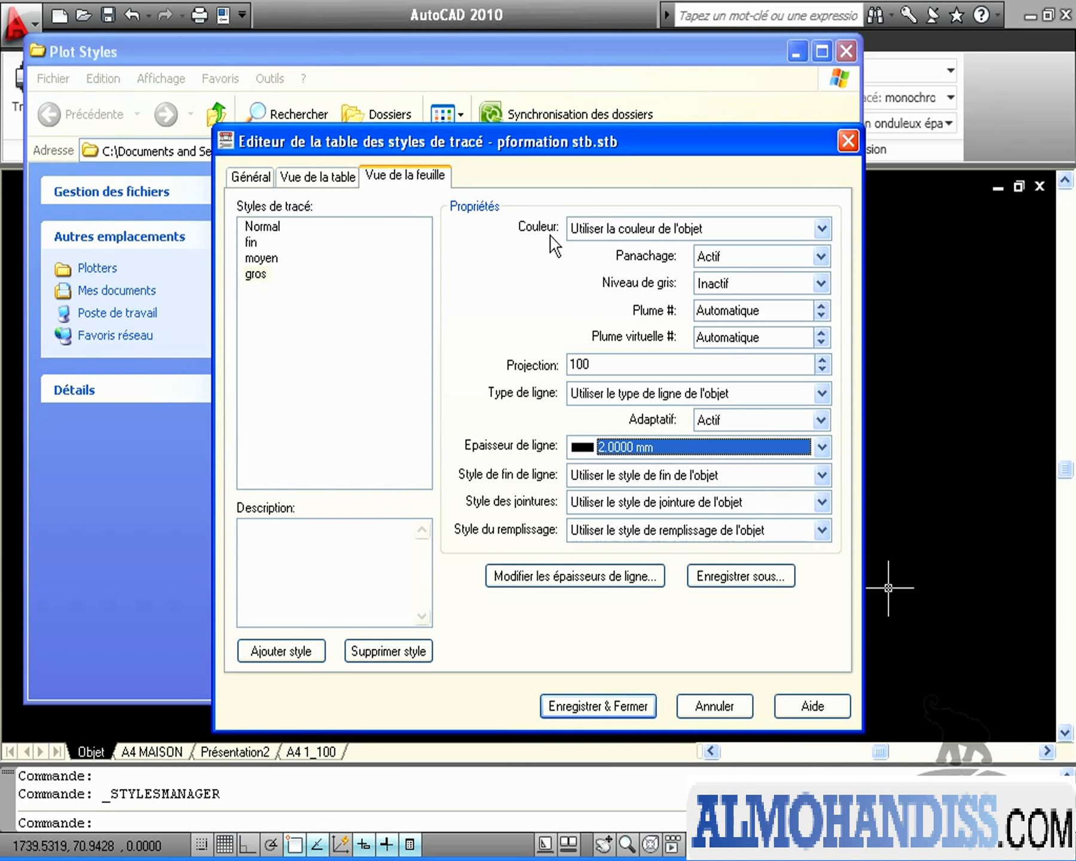
Save pformation stb.stb, finish the wizard, and close the Plot Styles folder
{"action": "left_click", "coordinate": [613, 706]}
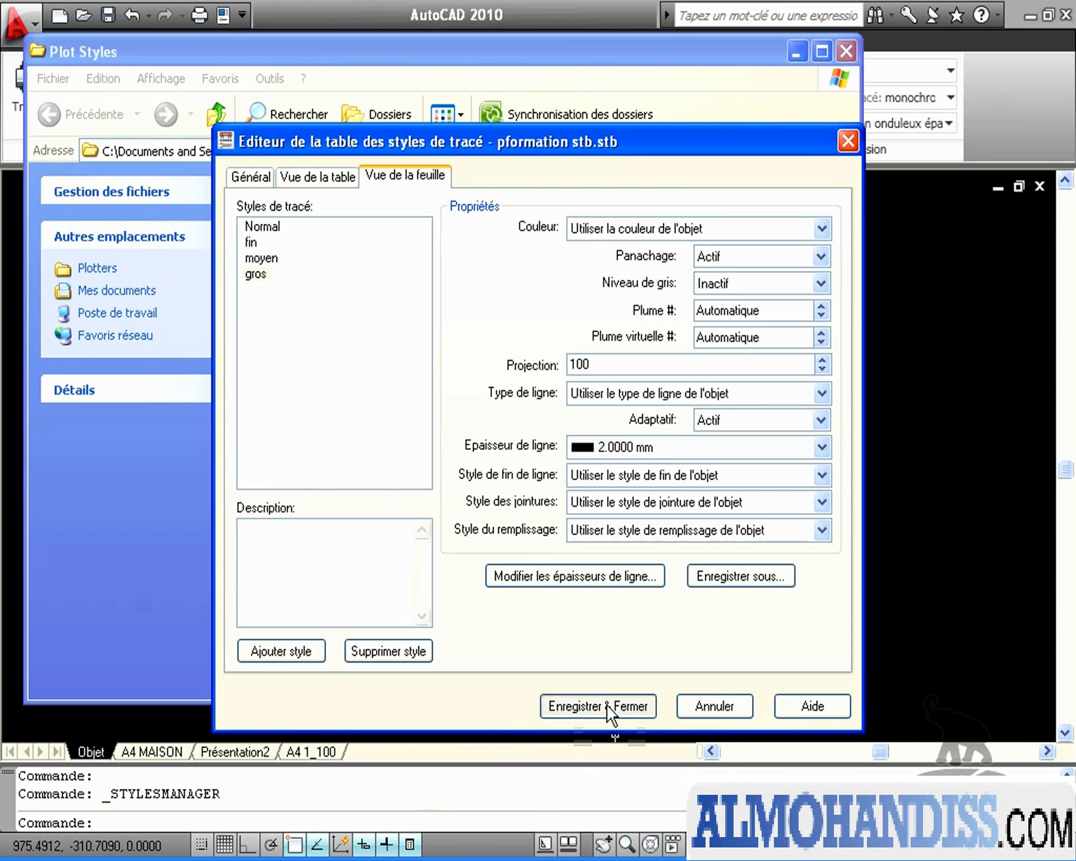
{"action": "left_click", "coordinate": [710, 609]}
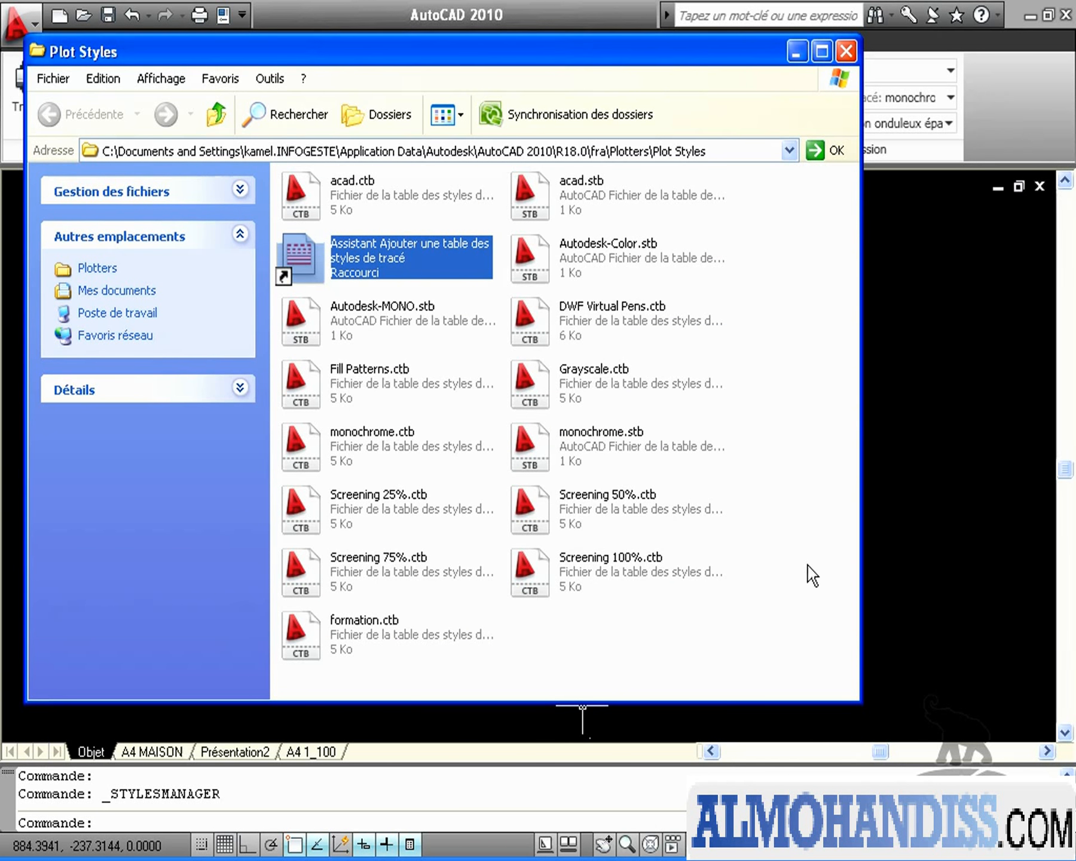
{"action": "left_click", "coordinate": [843, 51]}
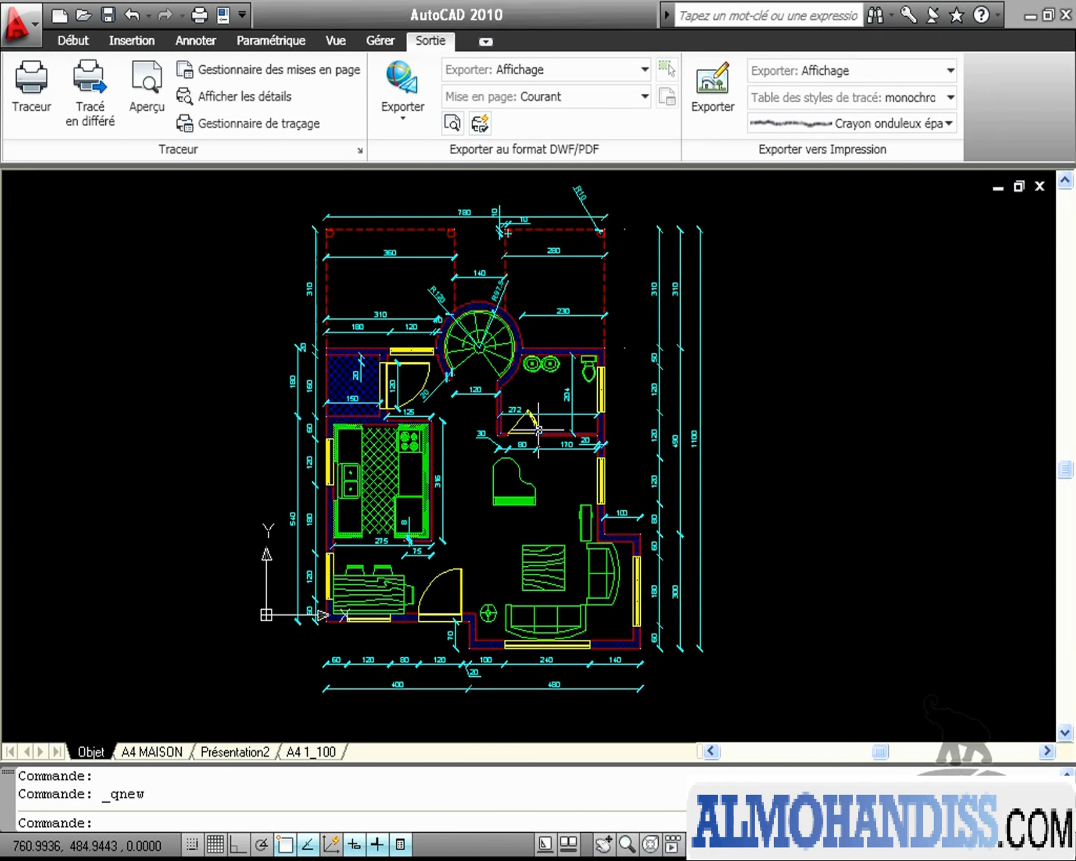
Start a new metric drawing without a template
{"action": "left_click", "coordinate": [60, 15]}
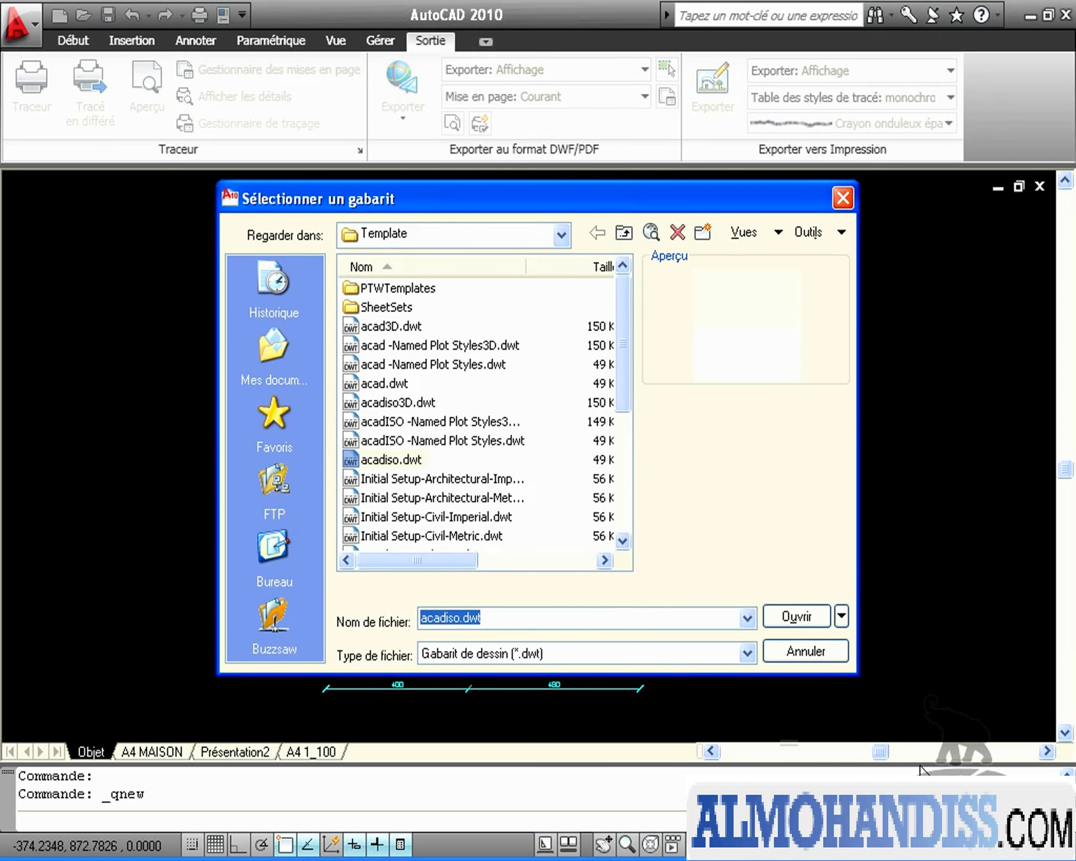
{"action": "left_click", "coordinate": [842, 616]}
{"action": "left_click", "coordinate": [865, 680]}
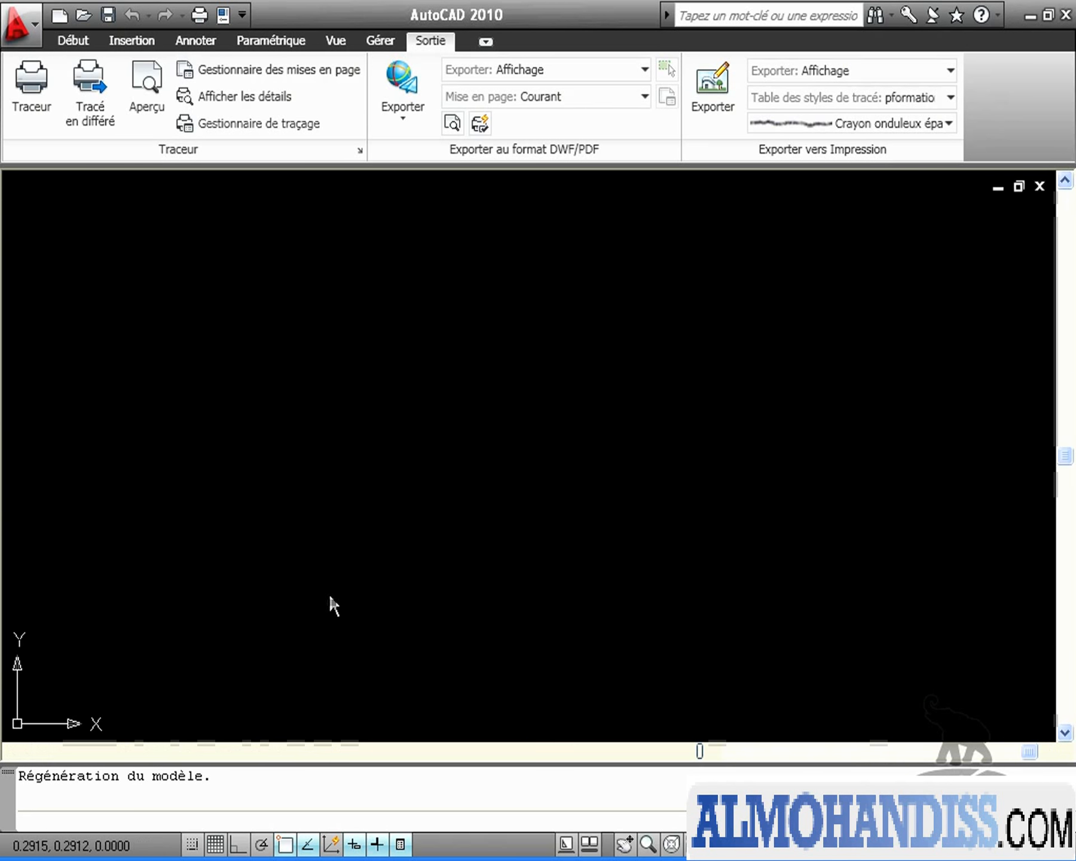
Compare color-dependent and named plot styles in the new-drawing plot style settings, keeping named styles with pformation stb.stb as default
{"action": "left_click", "coordinate": [28, 24]}
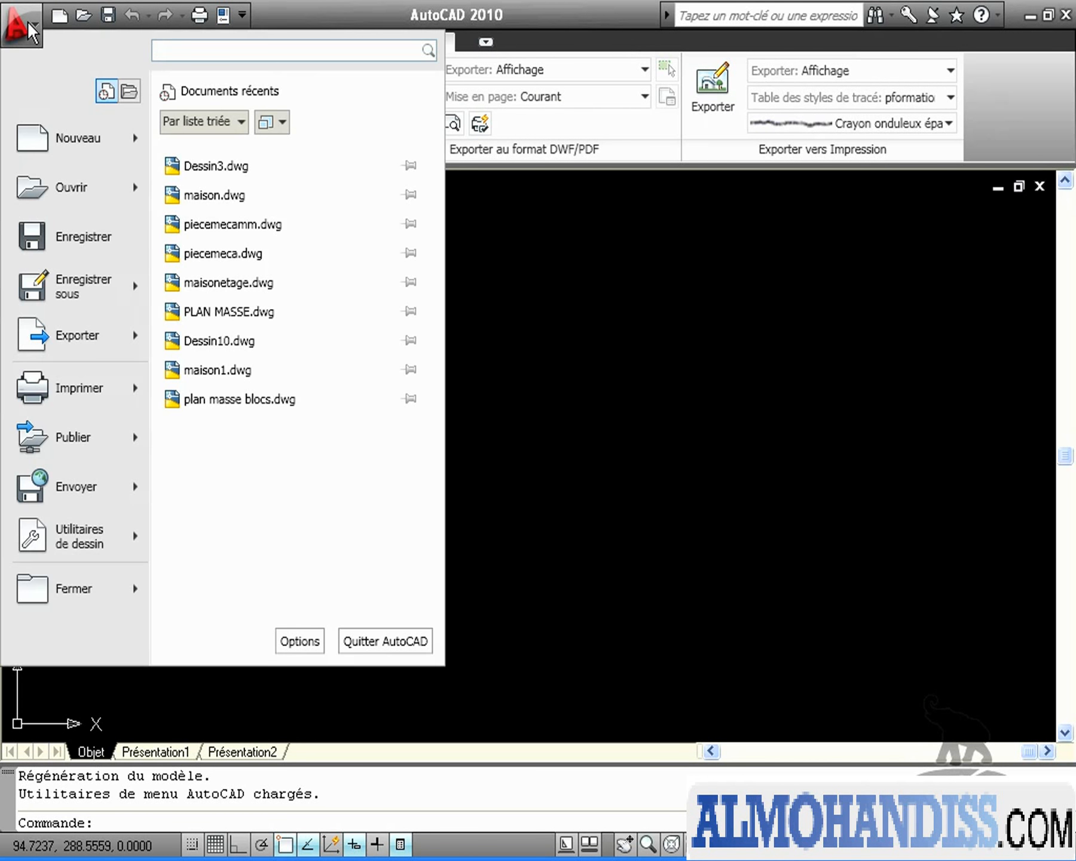
{"action": "left_click", "coordinate": [281, 639]}
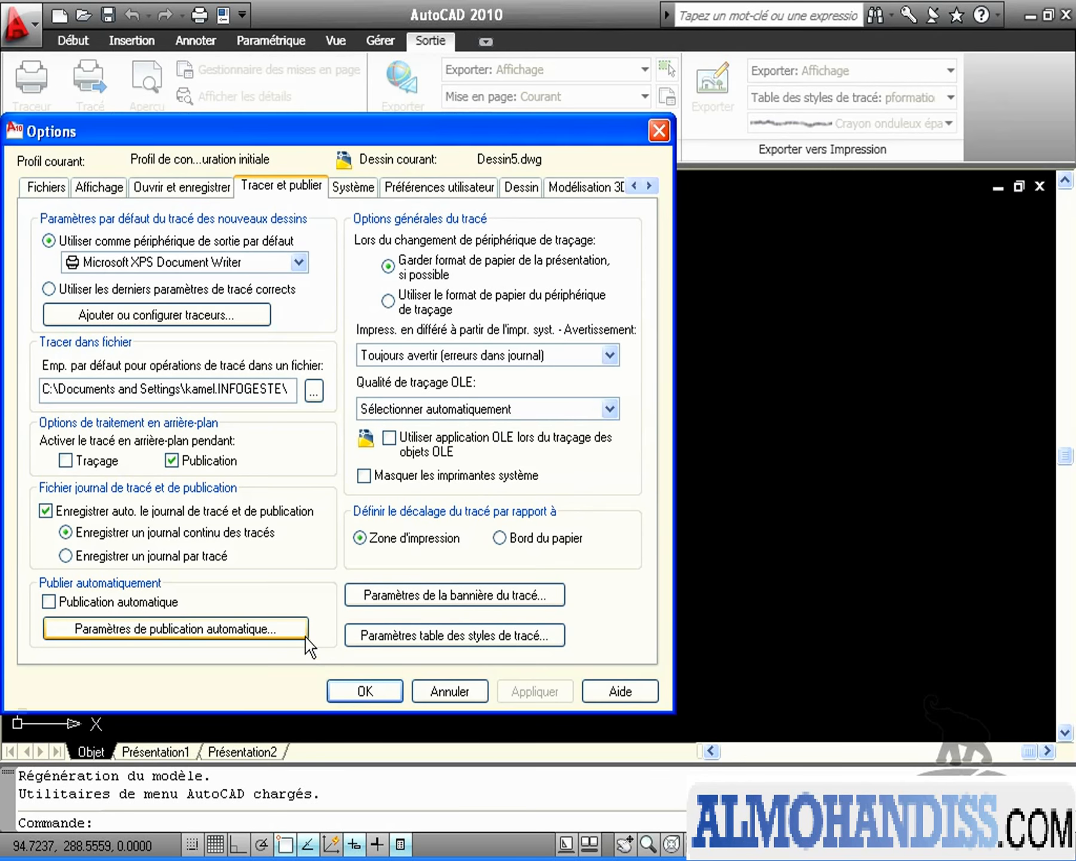
{"action": "left_click", "coordinate": [538, 641]}
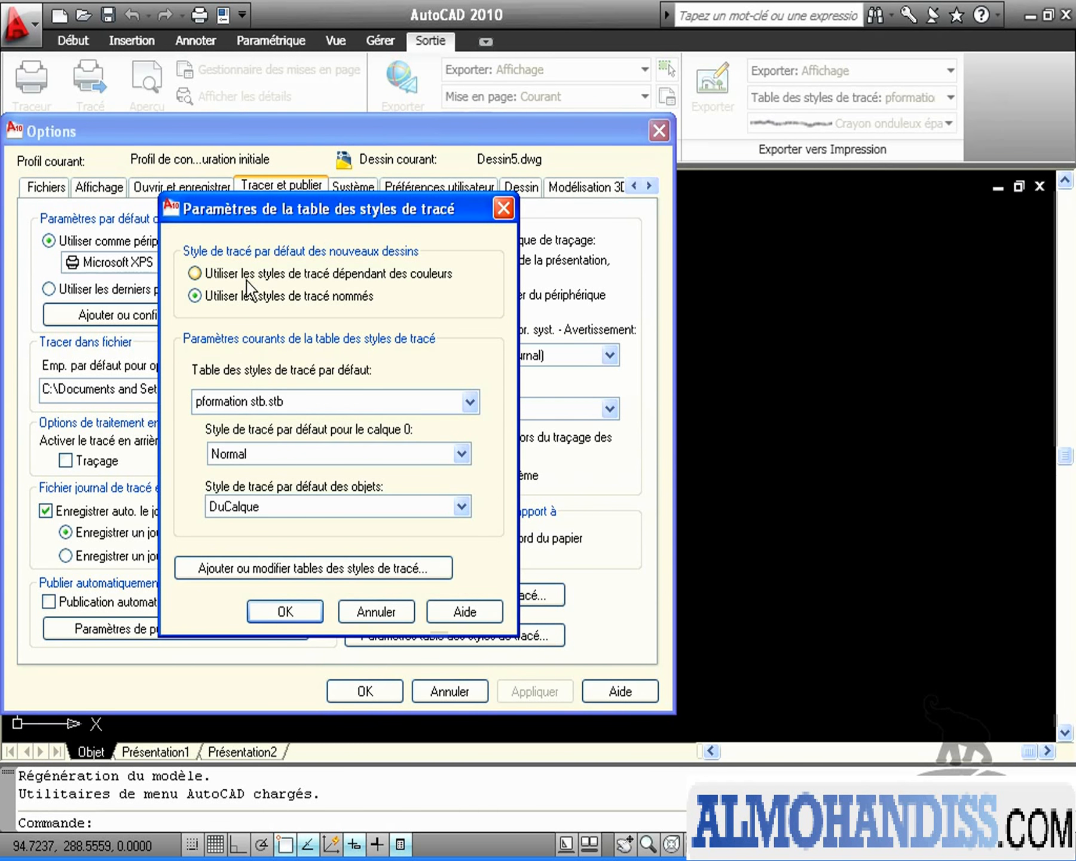
{"action": "left_click", "coordinate": [215, 274]}
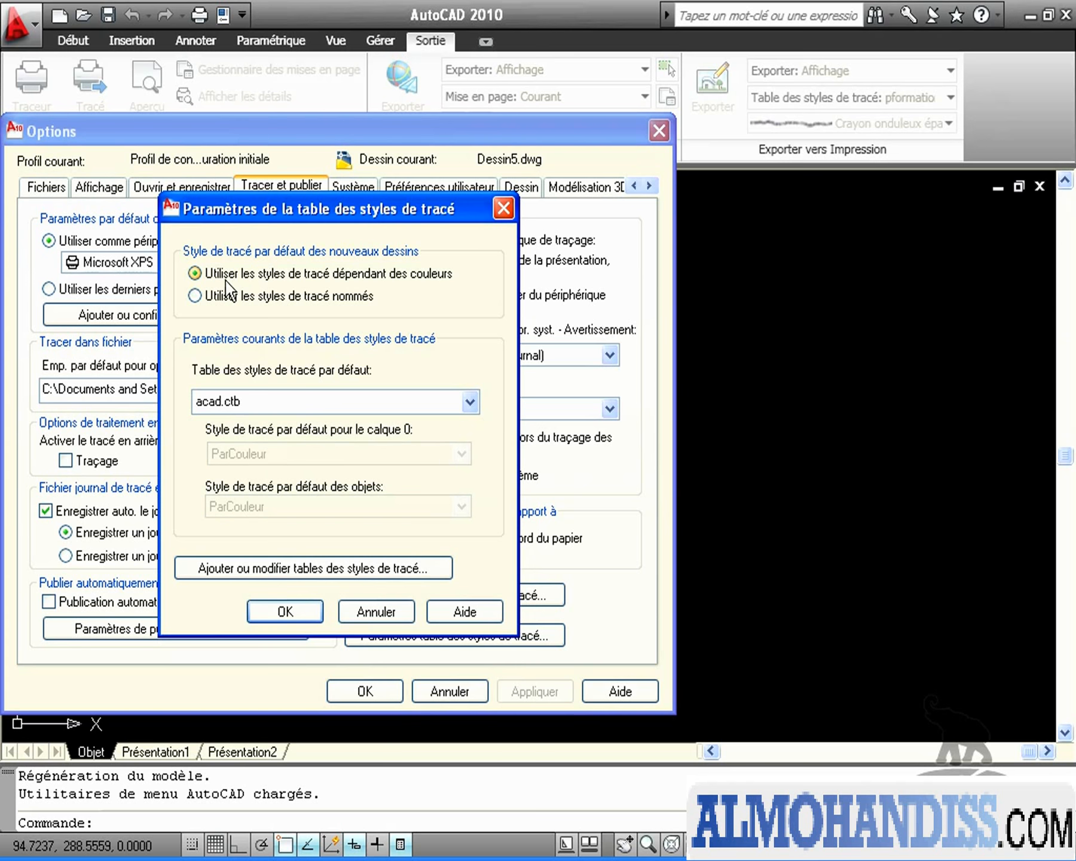
{"action": "left_click", "coordinate": [197, 296]}
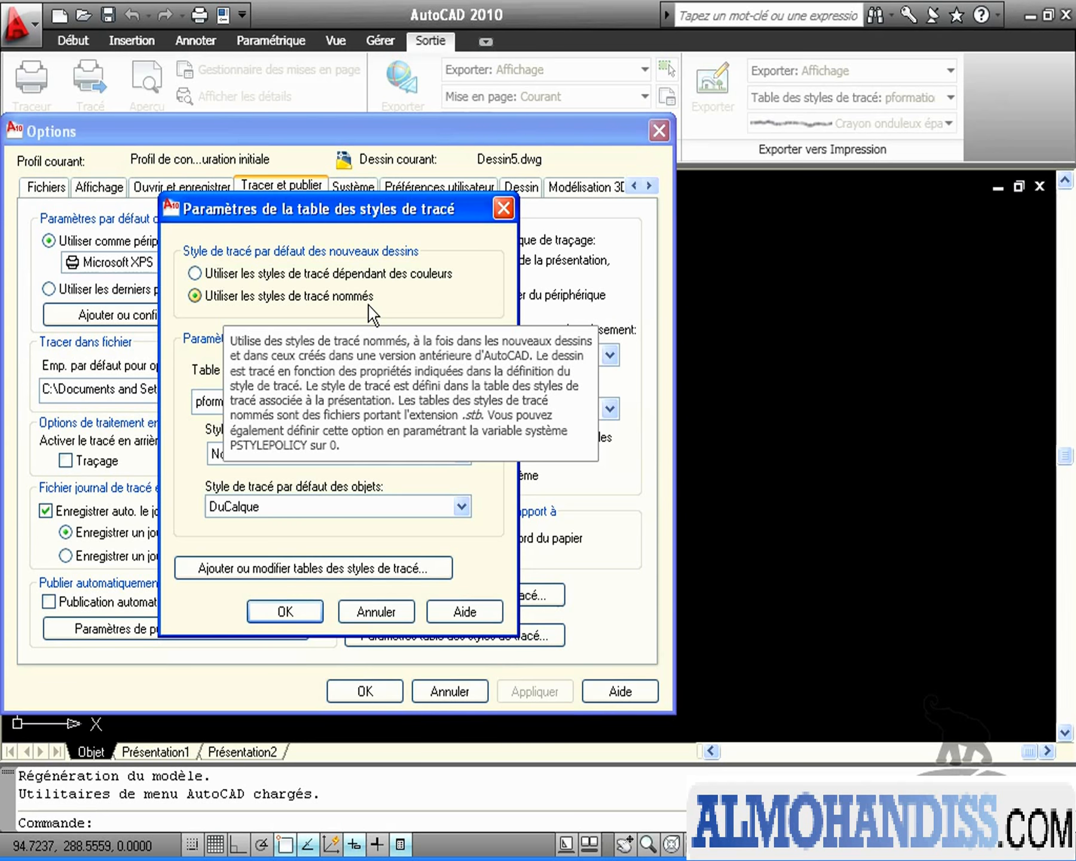
{"action": "mouse_move", "coordinate": [349, 274]}
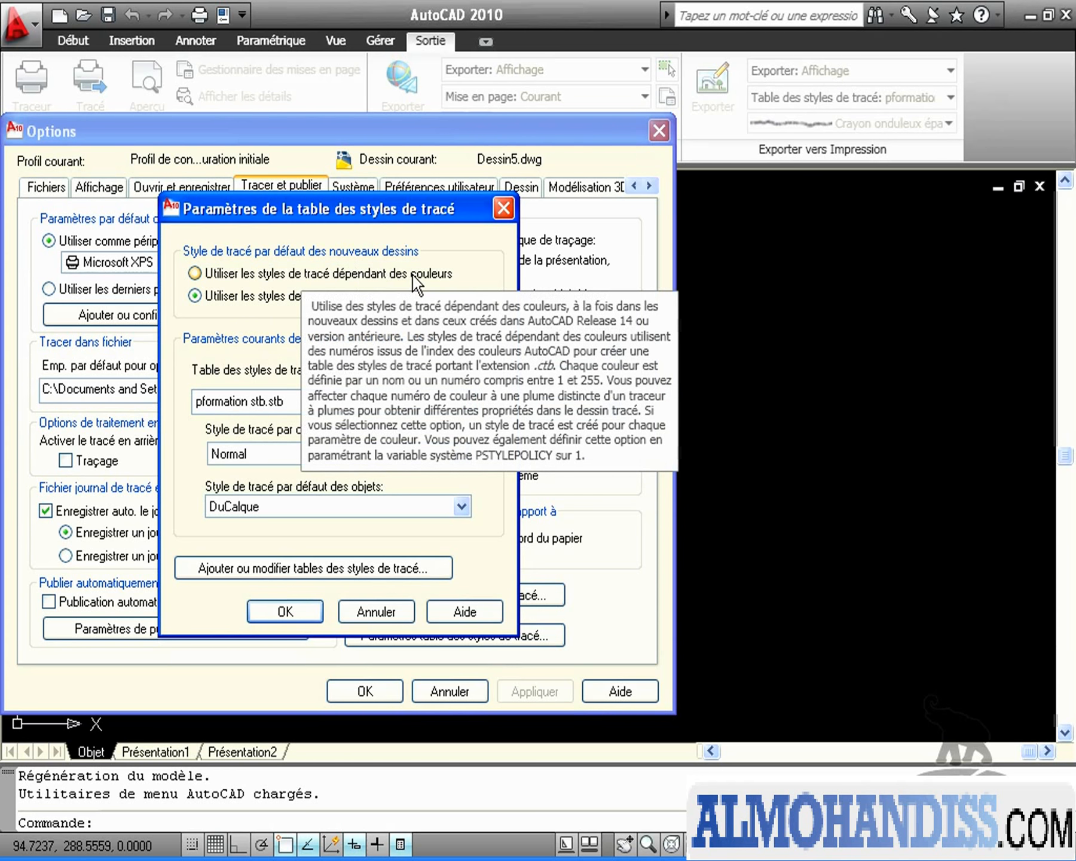
{"action": "mouse_move", "coordinate": [236, 419]}
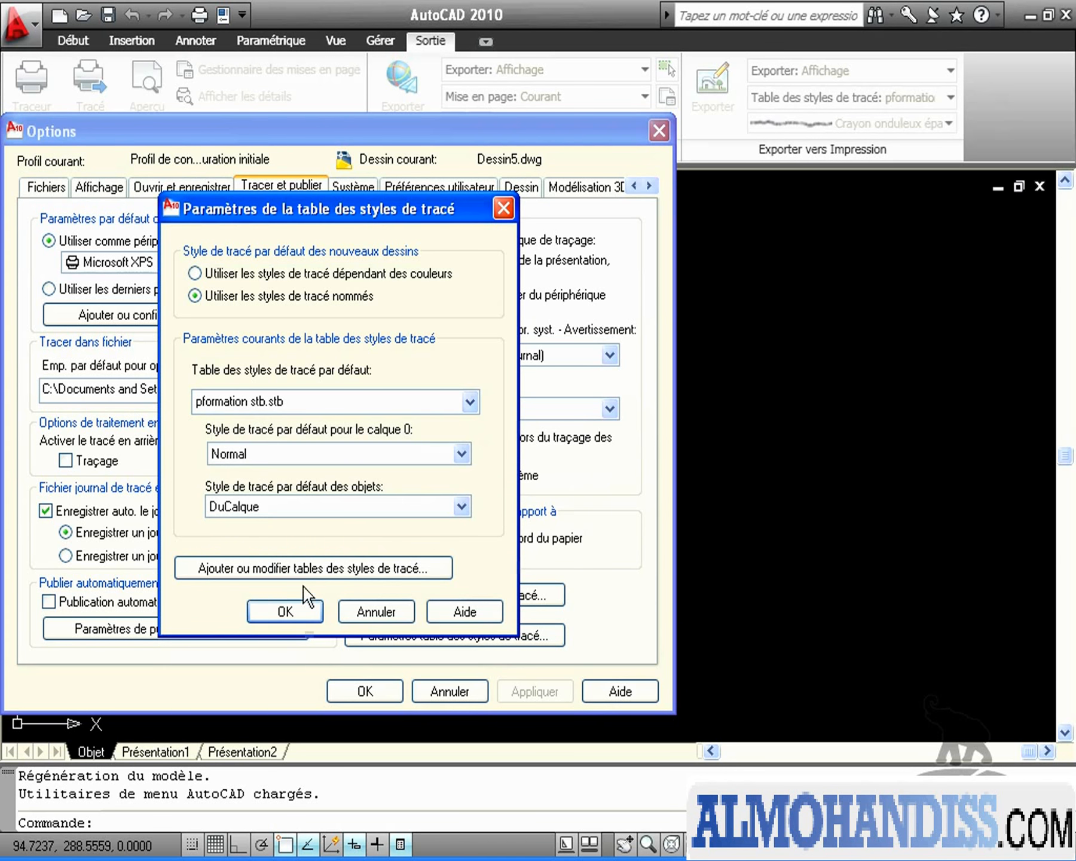
{"action": "left_click", "coordinate": [287, 614]}
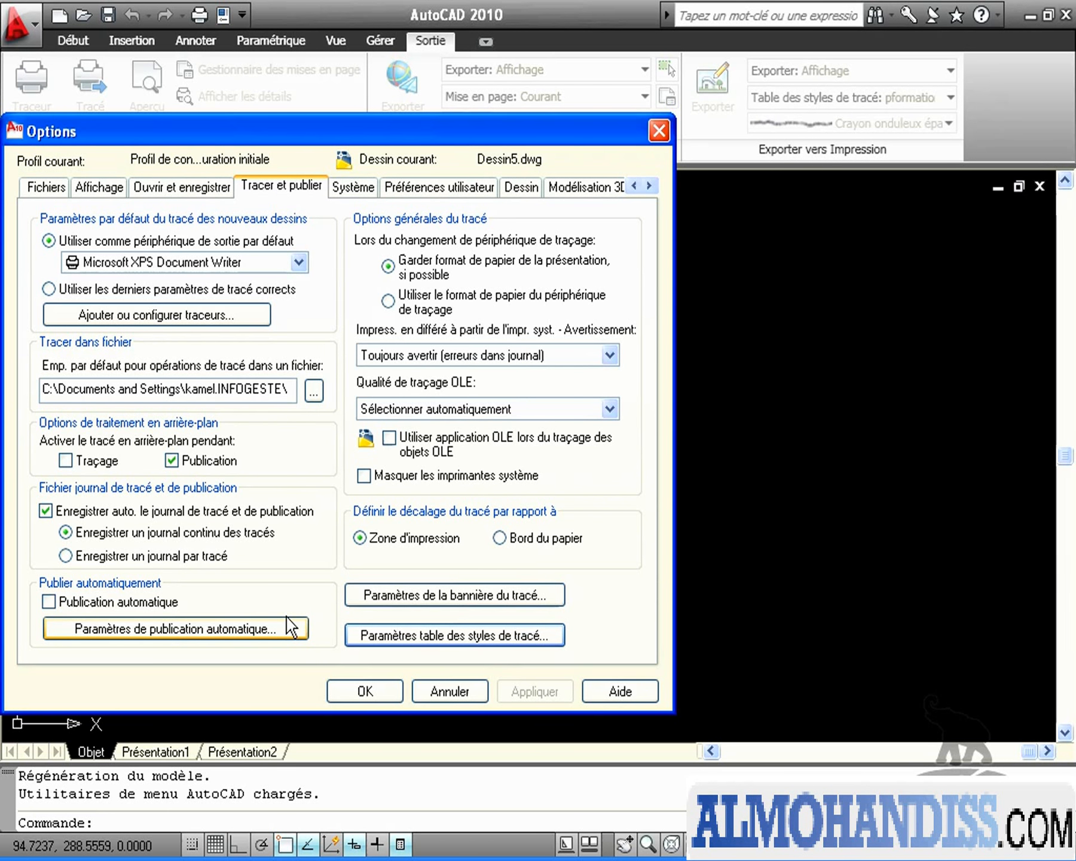
{"action": "left_click", "coordinate": [365, 691]}
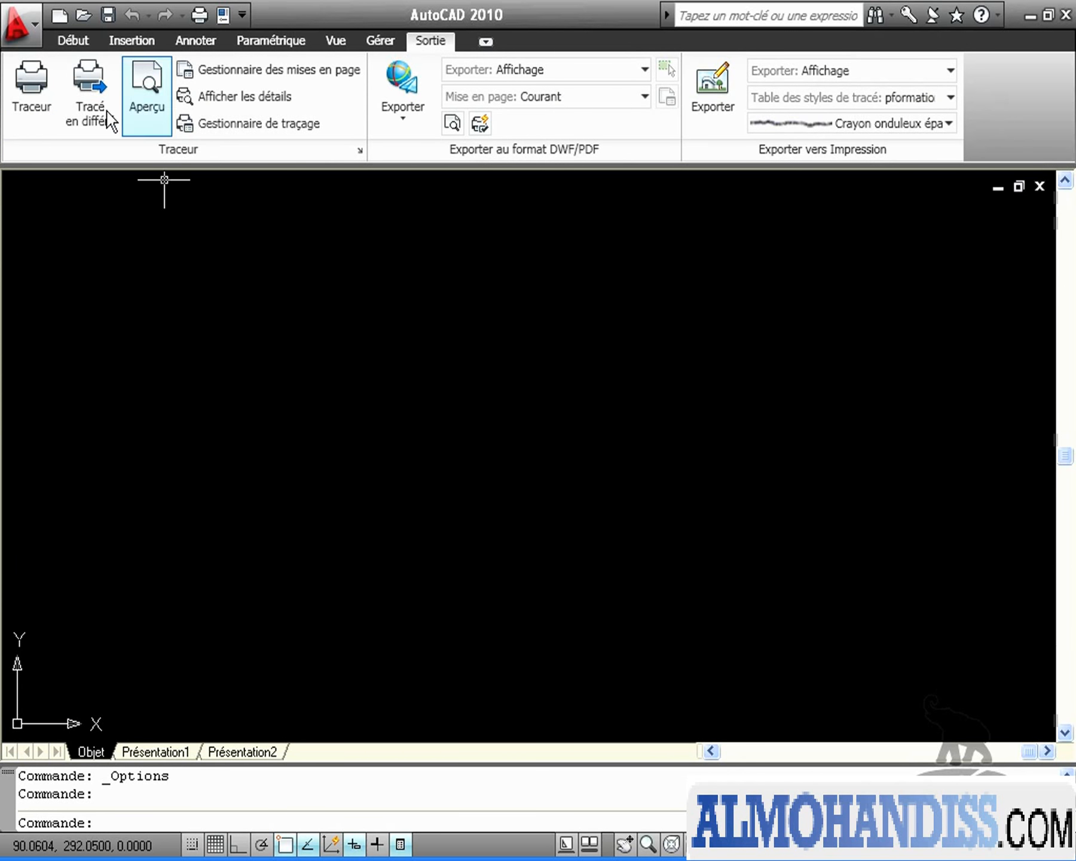
Create three new layers named "fin", "gros" and "moyen"
{"action": "left_click", "coordinate": [73, 40]}
{"action": "left_click", "coordinate": [310, 71]}
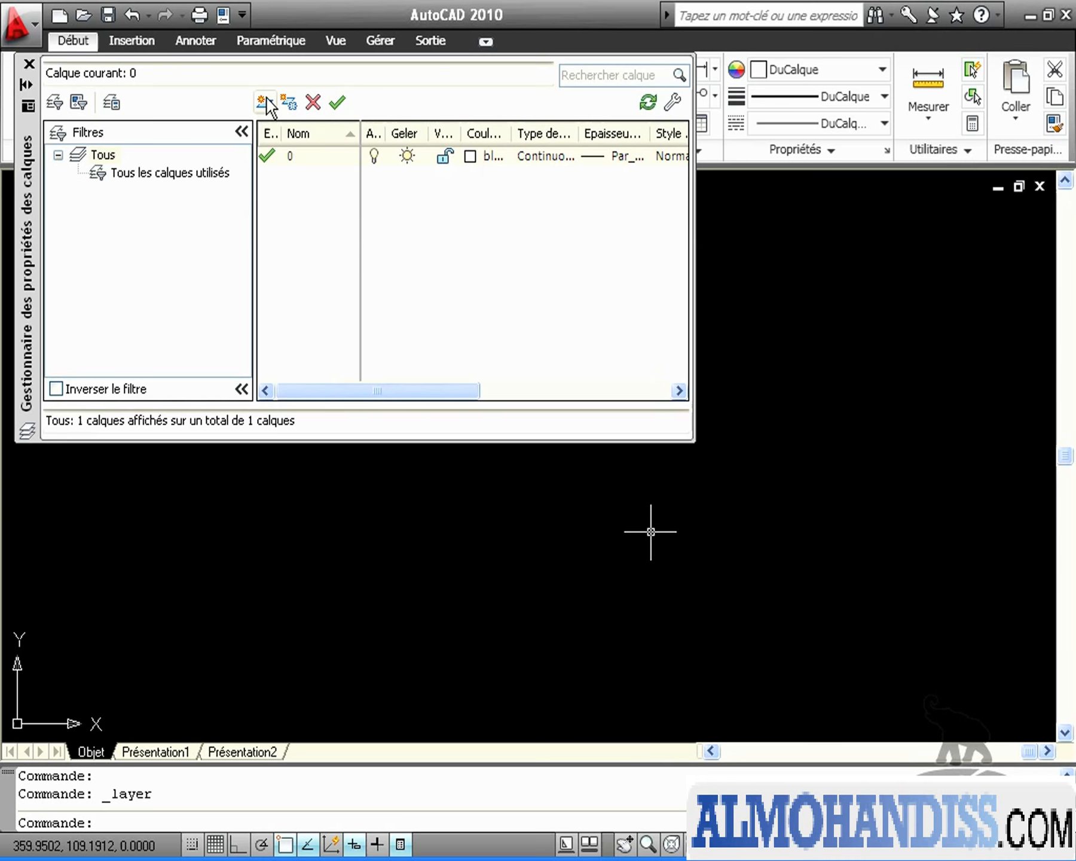
{"action": "left_click", "coordinate": [264, 102]}
{"action": "type", "text": "fin"}
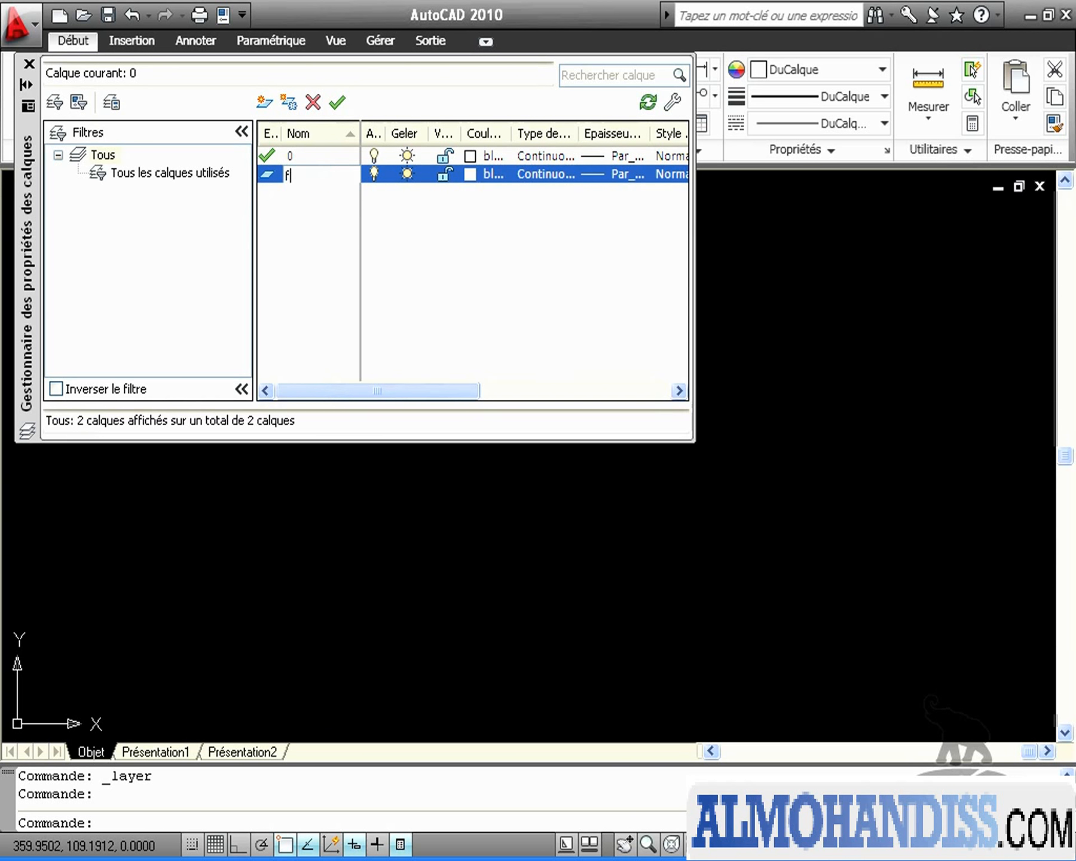
{"action": "left_click", "coordinate": [263, 102]}
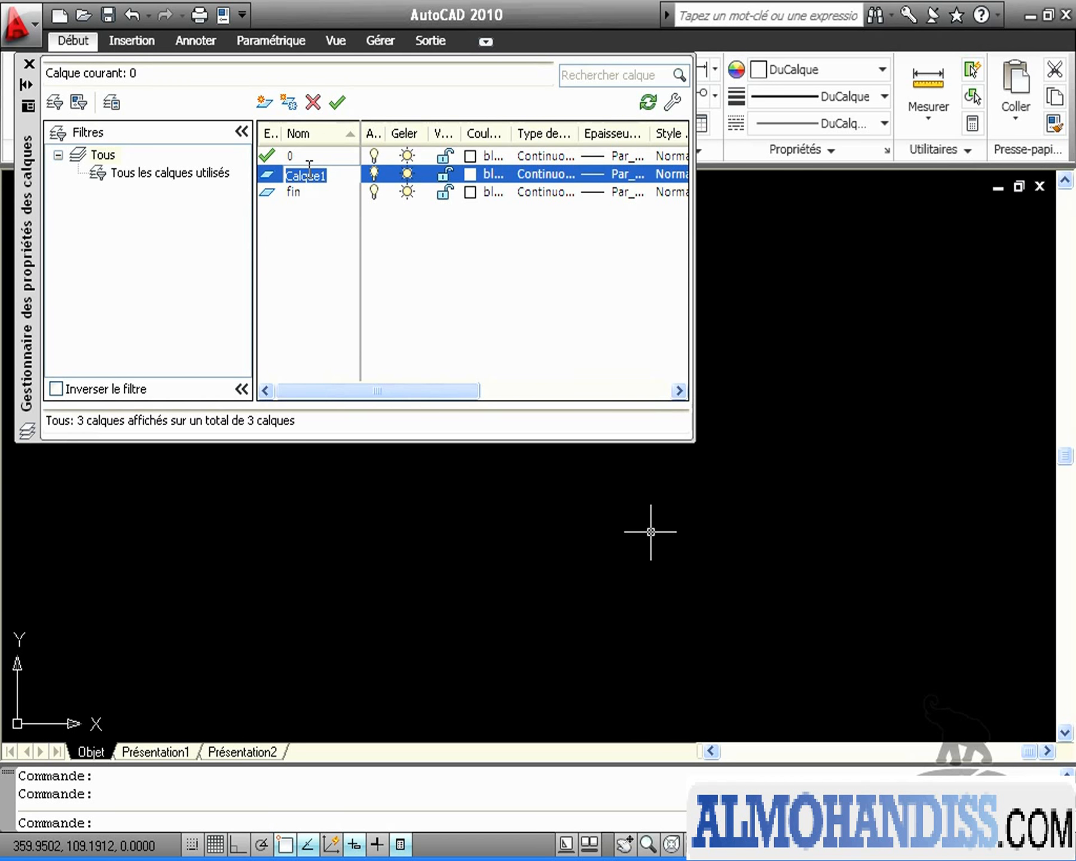
{"action": "type", "text": "gros"}
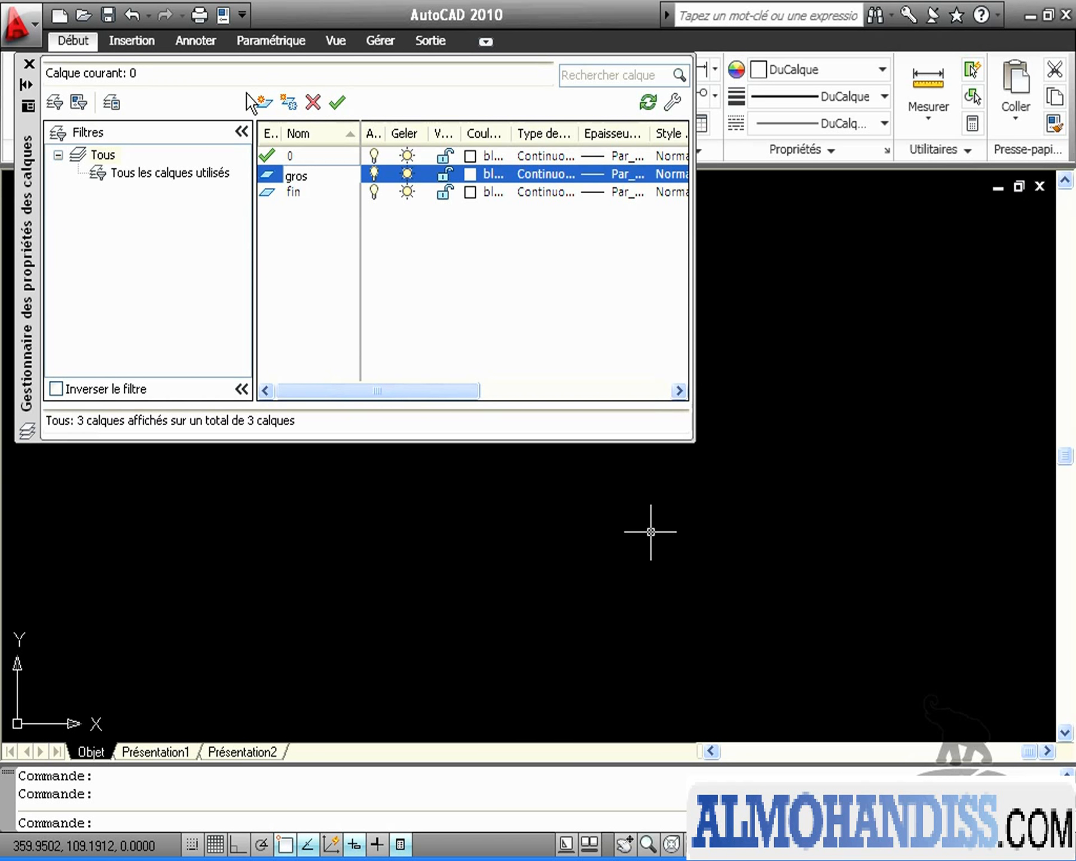
{"action": "left_click", "coordinate": [263, 103]}
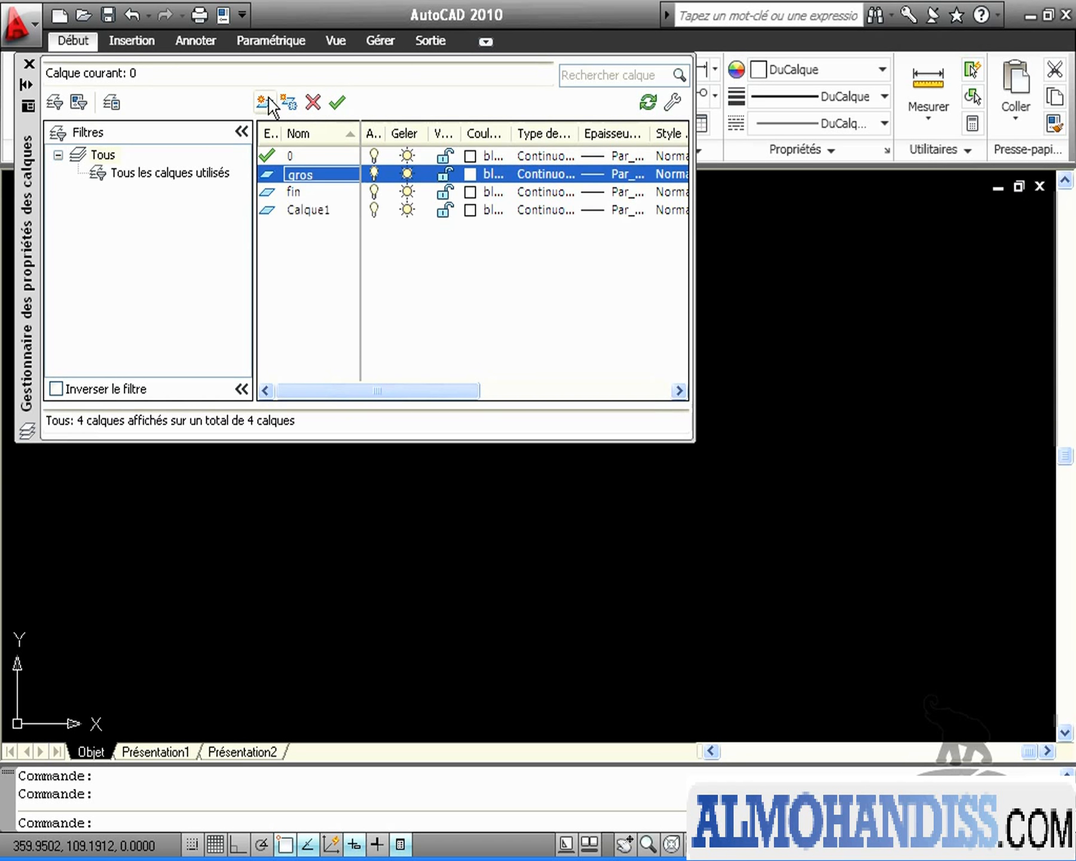
{"action": "type", "text": "moyen"}
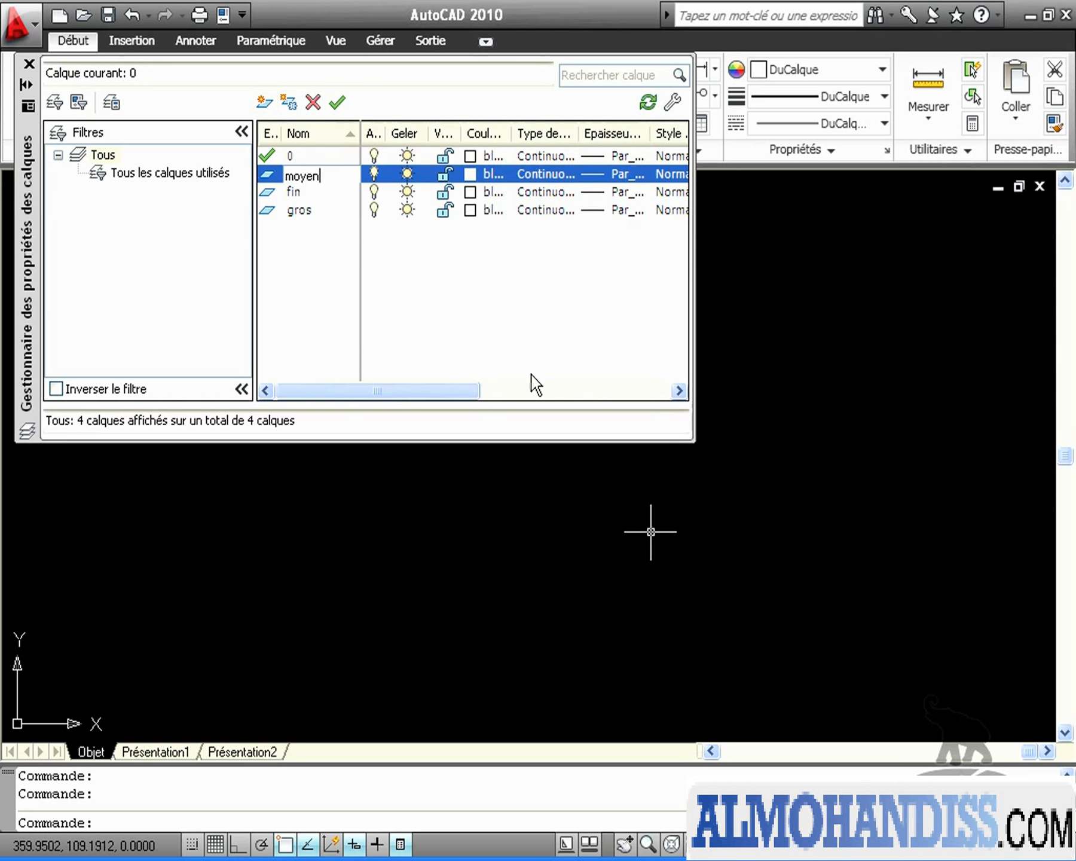
Assign the "moyen" plot style to the moyen layer
{"action": "left_click_drag", "start_coordinate": [444, 389], "coordinate": [501, 397]}
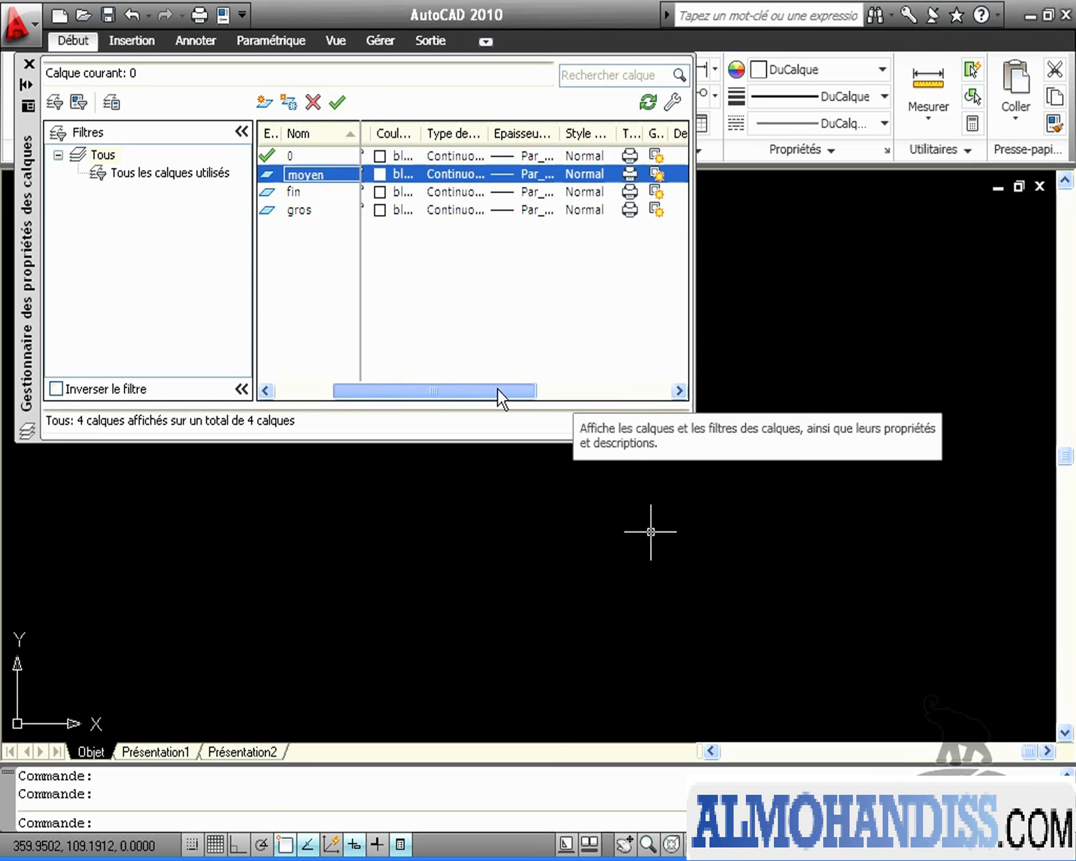
{"action": "left_click", "coordinate": [595, 176]}
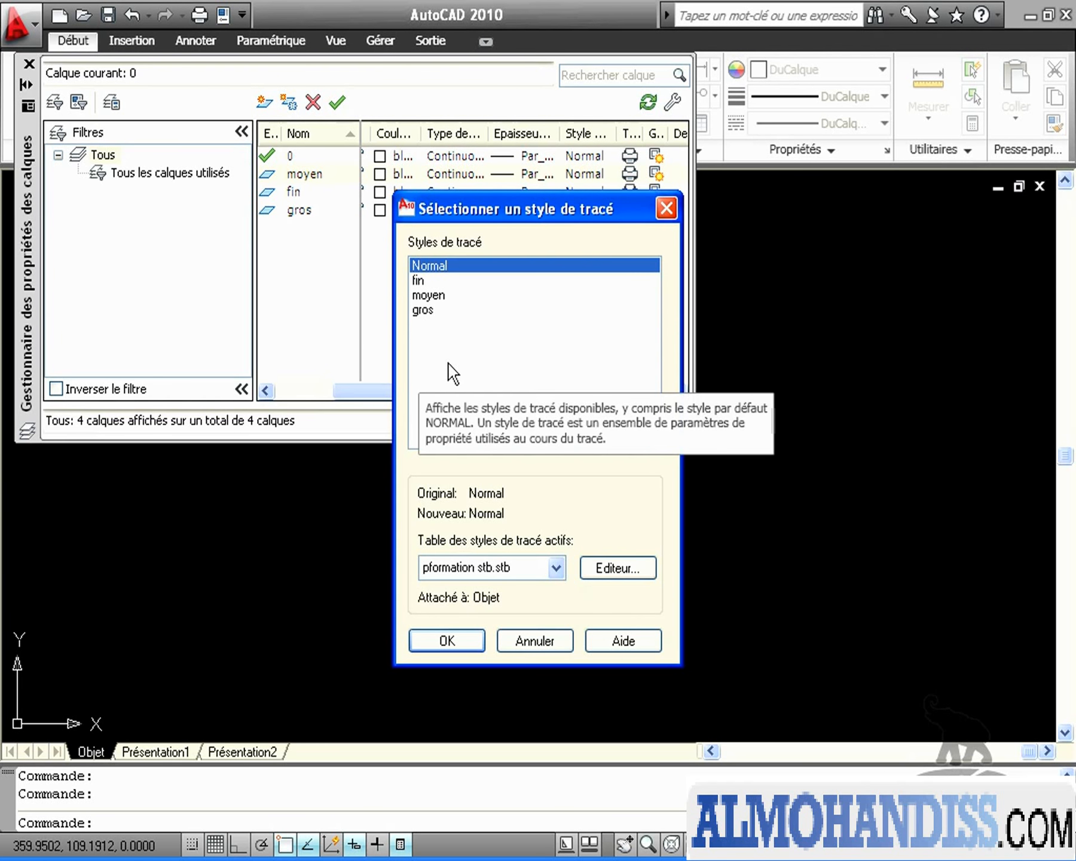
{"action": "left_click", "coordinate": [444, 295]}
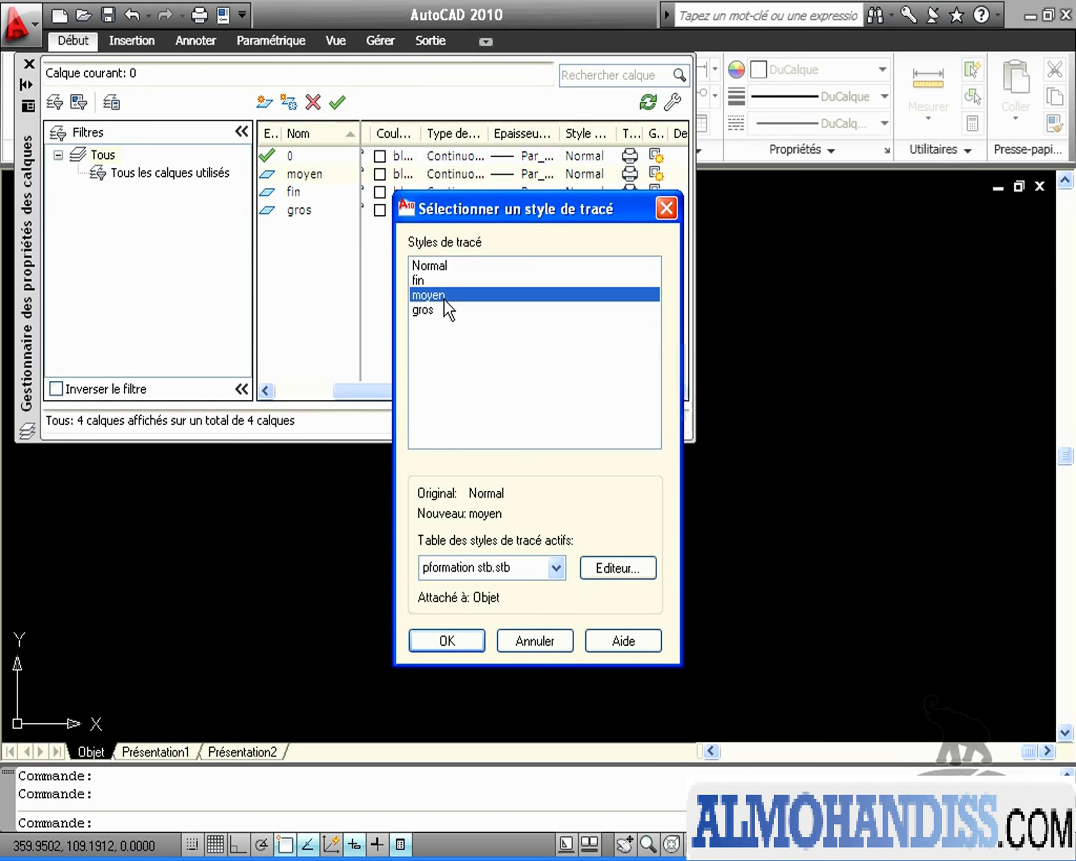
{"action": "left_click", "coordinate": [449, 640]}
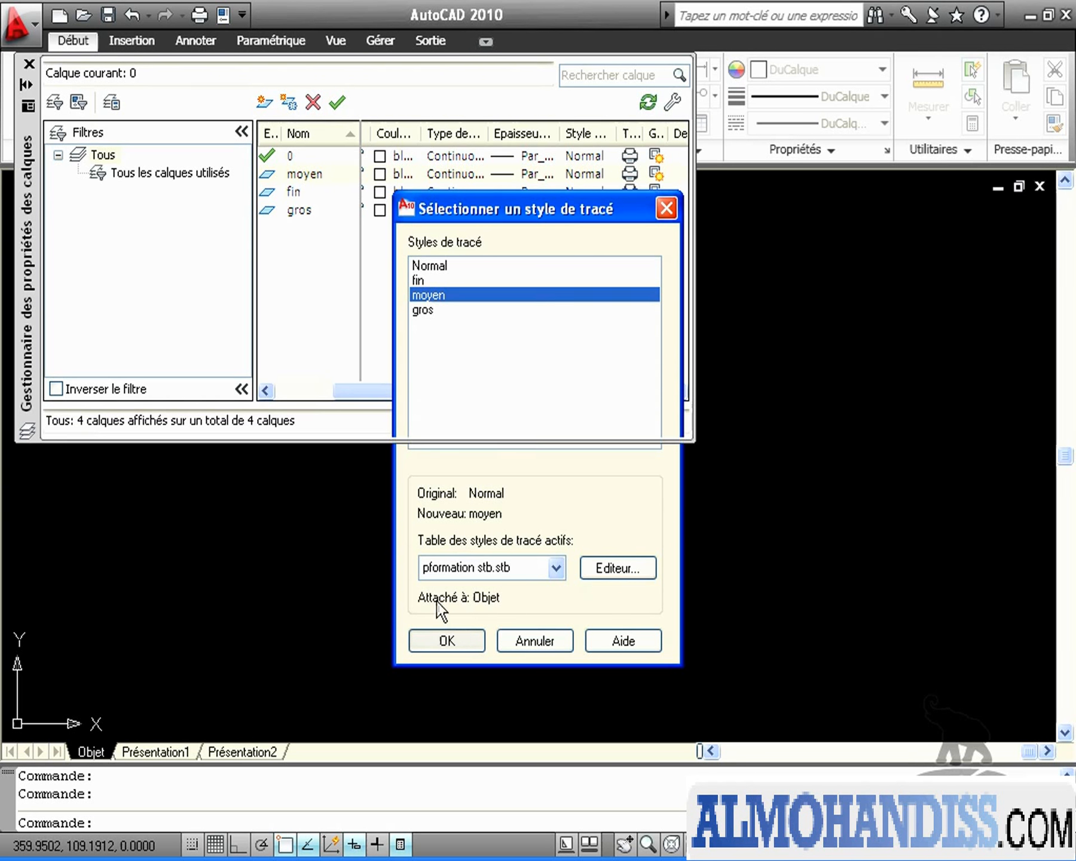
Assign the "fin" plot style to the fin layer
{"action": "left_click", "coordinate": [281, 192]}
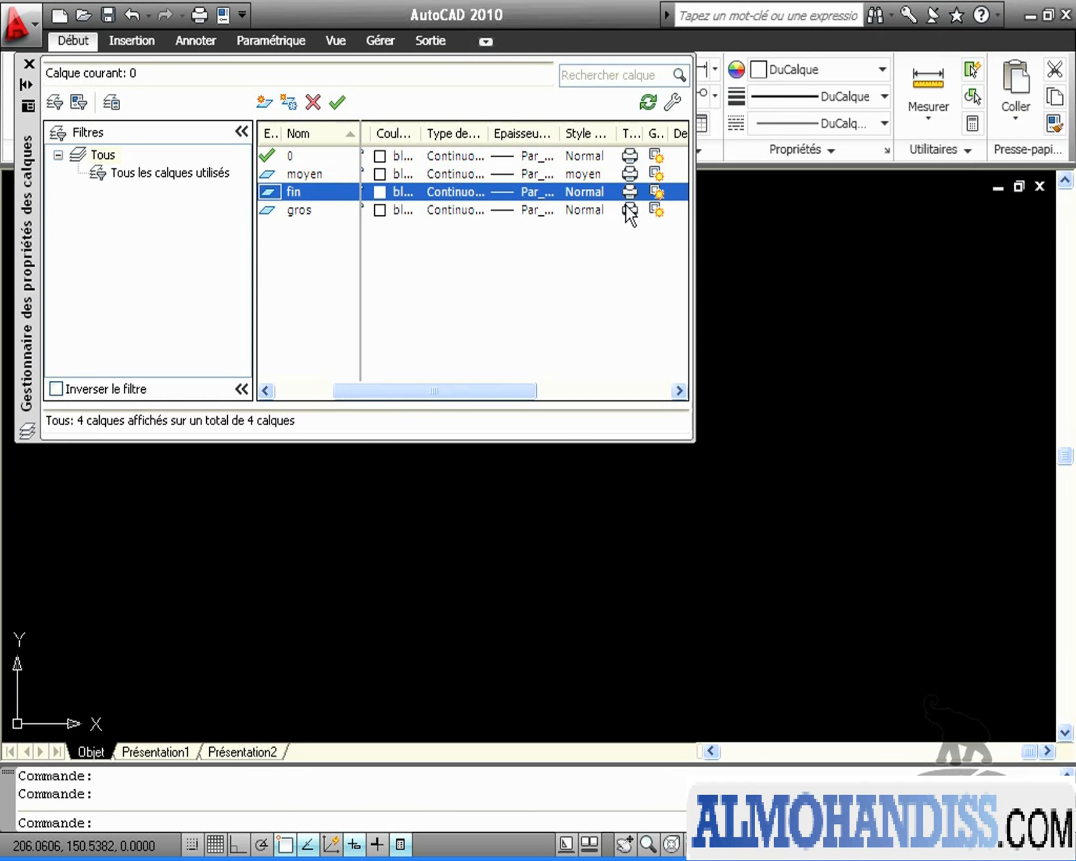
{"action": "left_click", "coordinate": [581, 192]}
{"action": "left_click", "coordinate": [426, 281]}
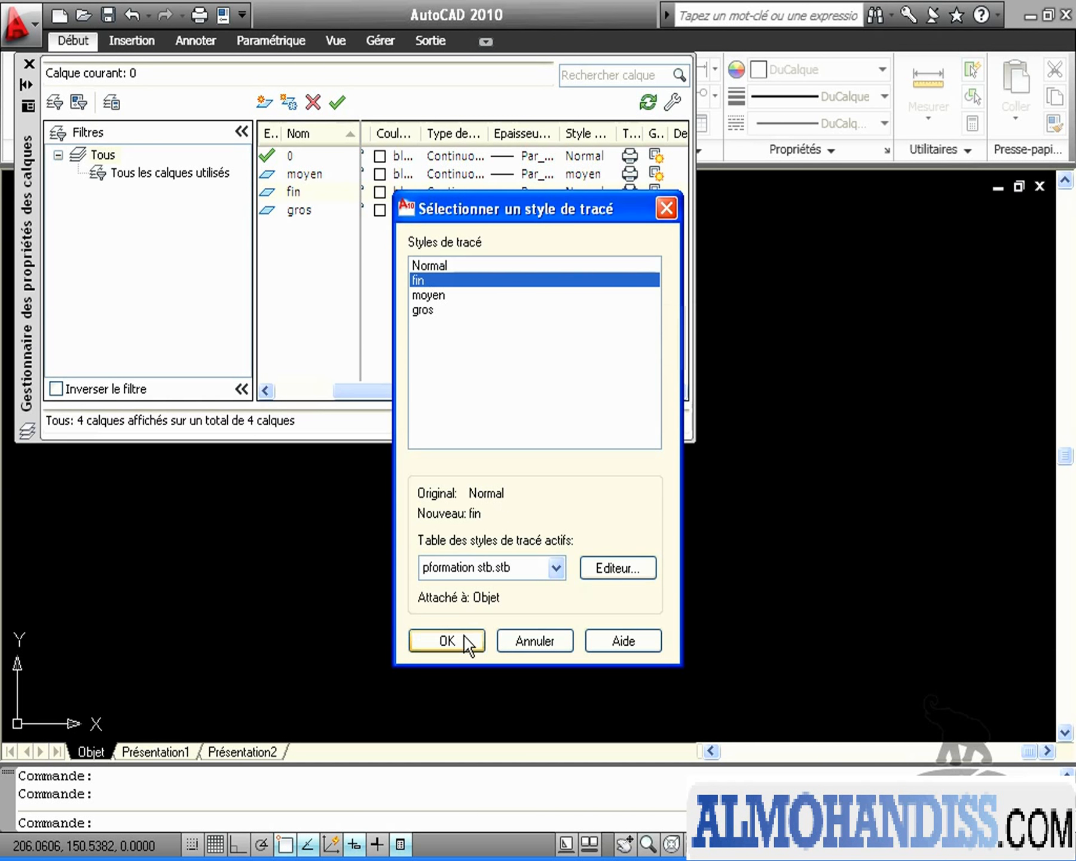
Assign the "gros" plot style to the gros layer and close the layer properties manager
{"action": "left_click", "coordinate": [293, 211]}
{"action": "left_click", "coordinate": [596, 211]}
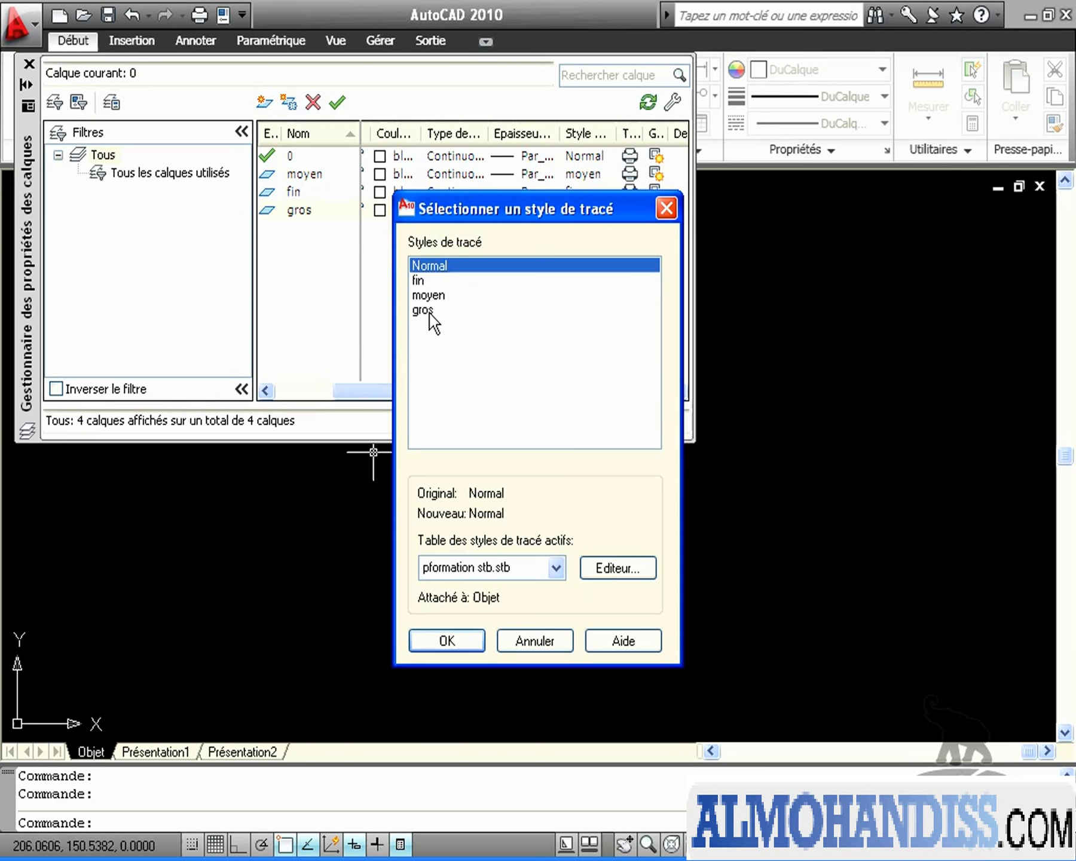
{"action": "left_click", "coordinate": [428, 310]}
{"action": "left_click", "coordinate": [447, 643]}
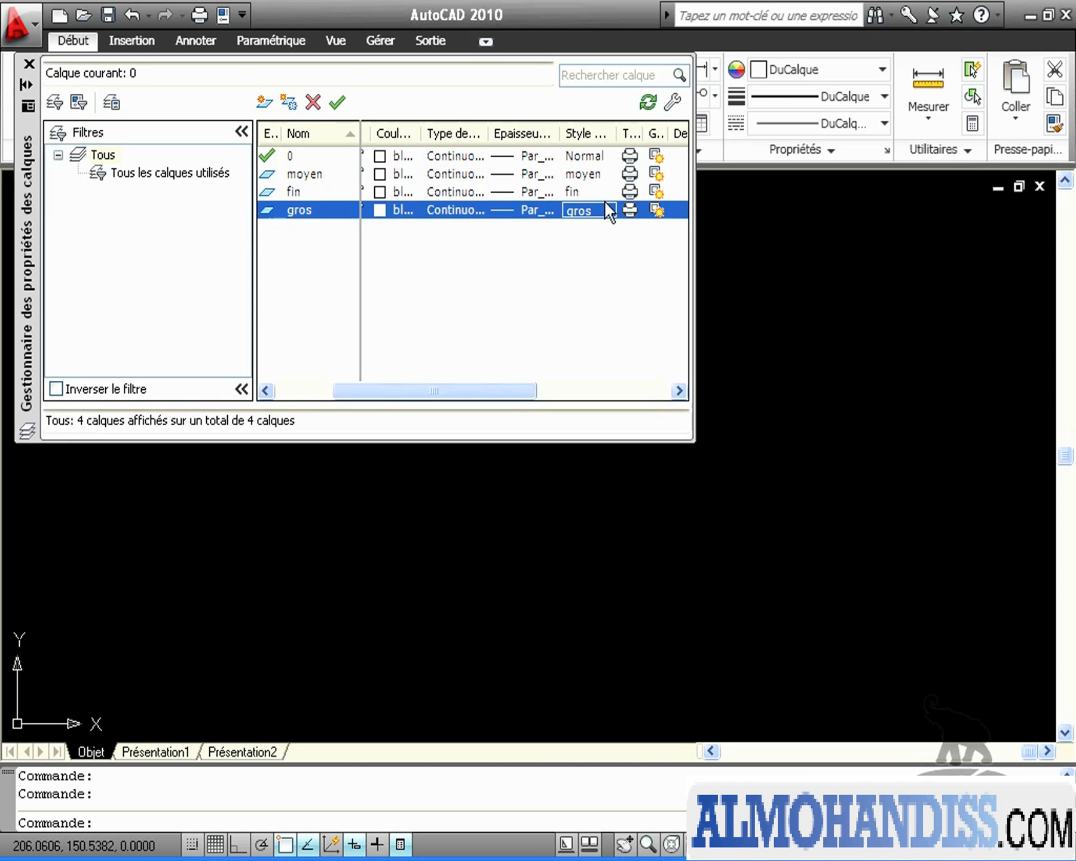
{"action": "left_click", "coordinate": [28, 65]}
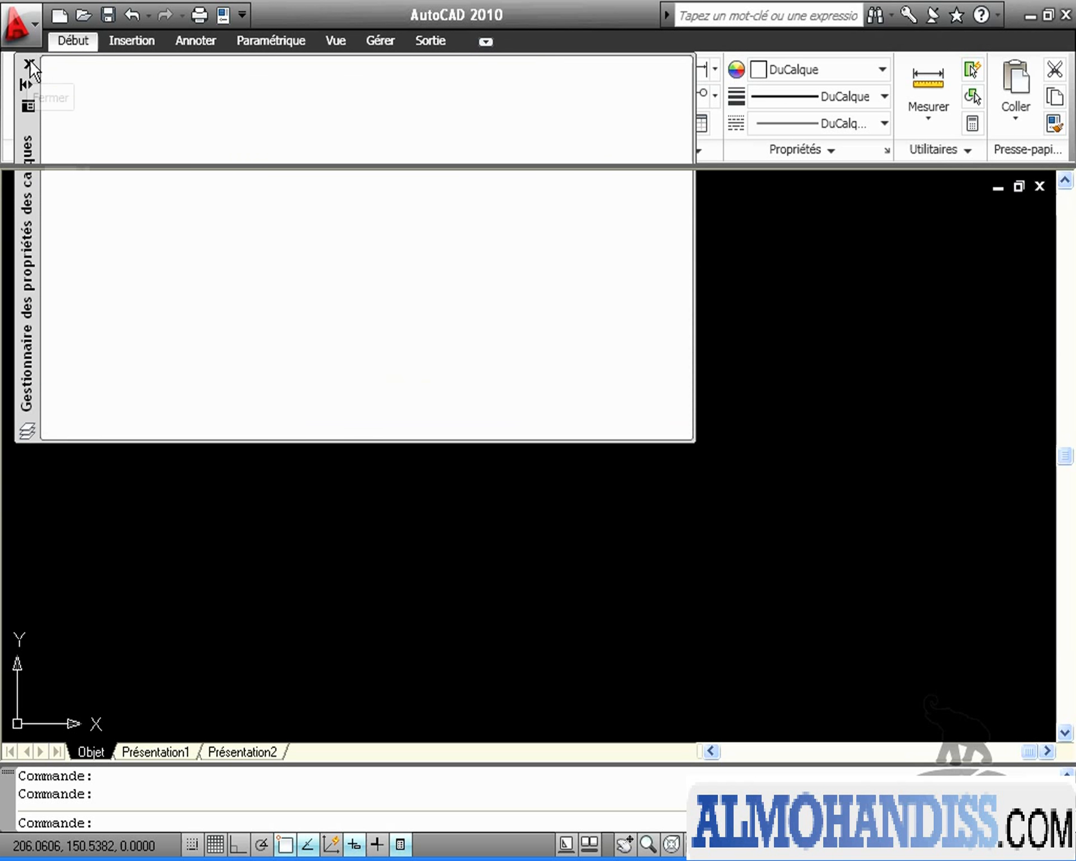
Make the fin layer current and draw a rectangle in the middle of the drawing area
{"action": "left_click", "coordinate": [498, 122]}
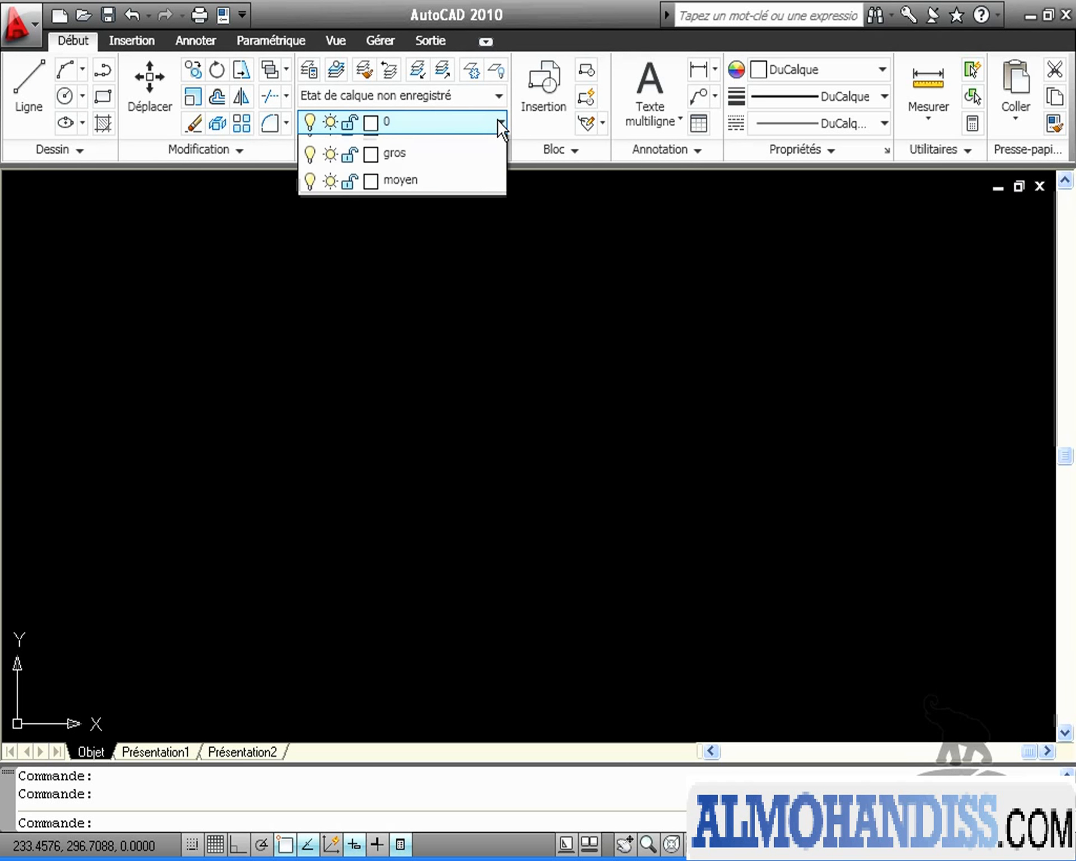
{"action": "left_click", "coordinate": [394, 175]}
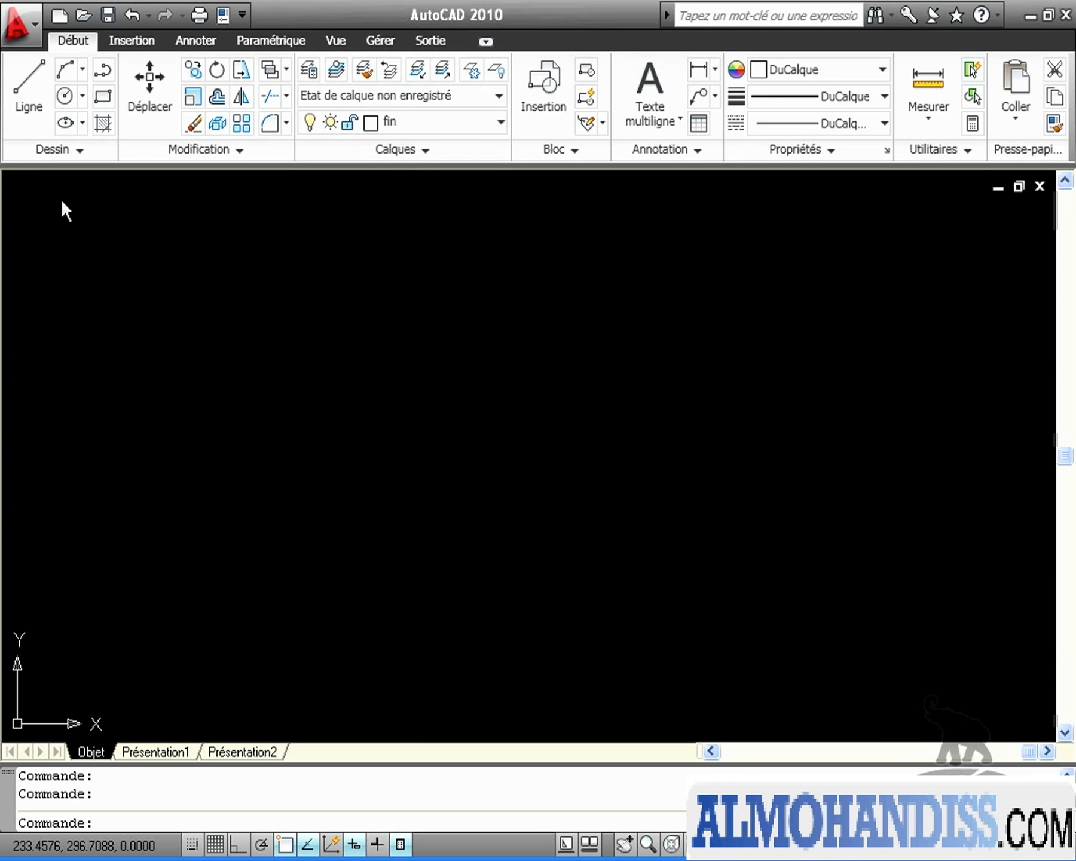
{"action": "left_click", "coordinate": [103, 95]}
{"action": "left_click", "coordinate": [335, 307]}
{"action": "left_click", "coordinate": [701, 580]}
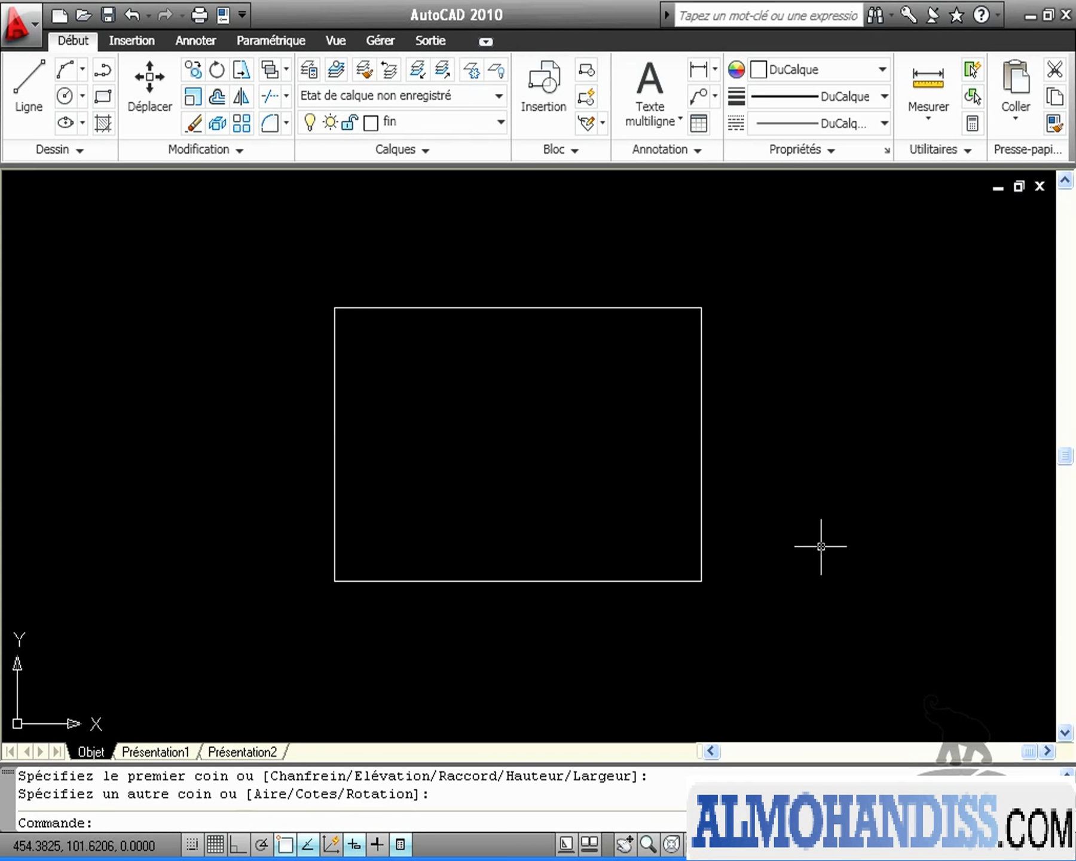
Make the gros layer current and draw a larger rectangle enclosing the first one
{"action": "left_click", "coordinate": [495, 122]}
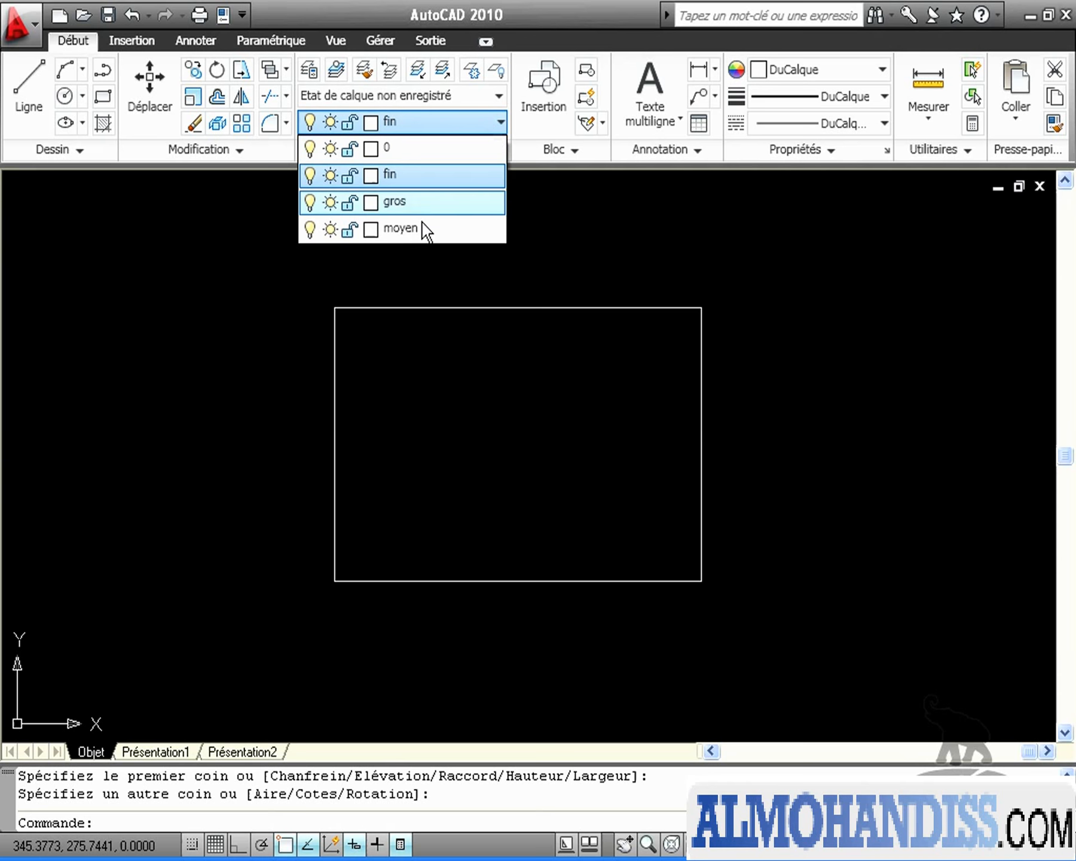
{"action": "left_click", "coordinate": [421, 205]}
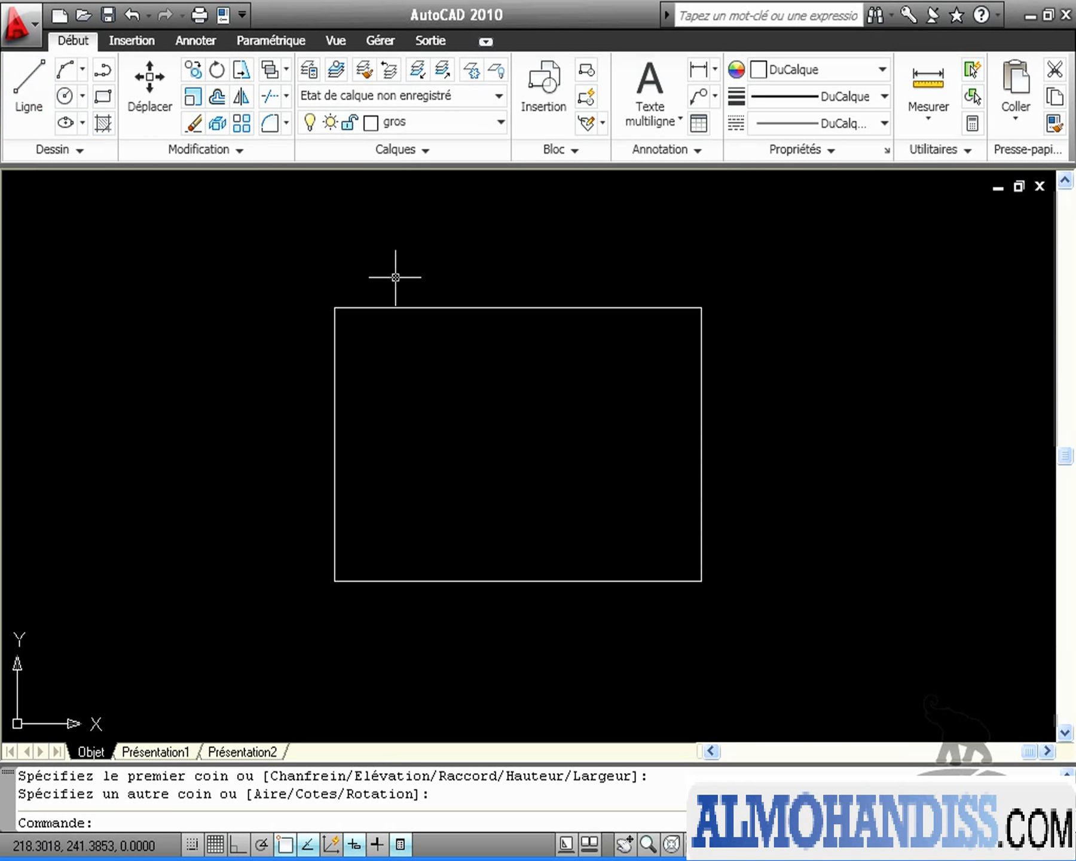
{"action": "left_click", "coordinate": [95, 101]}
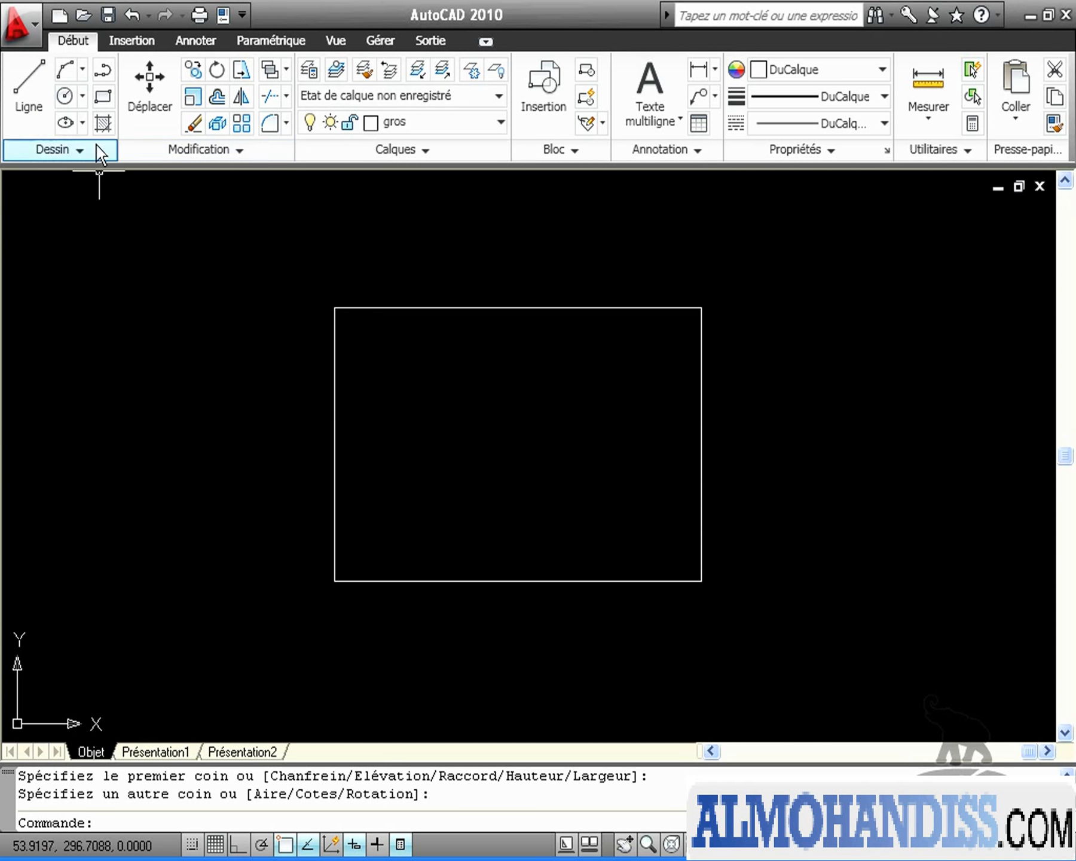
{"action": "left_click", "coordinate": [279, 262]}
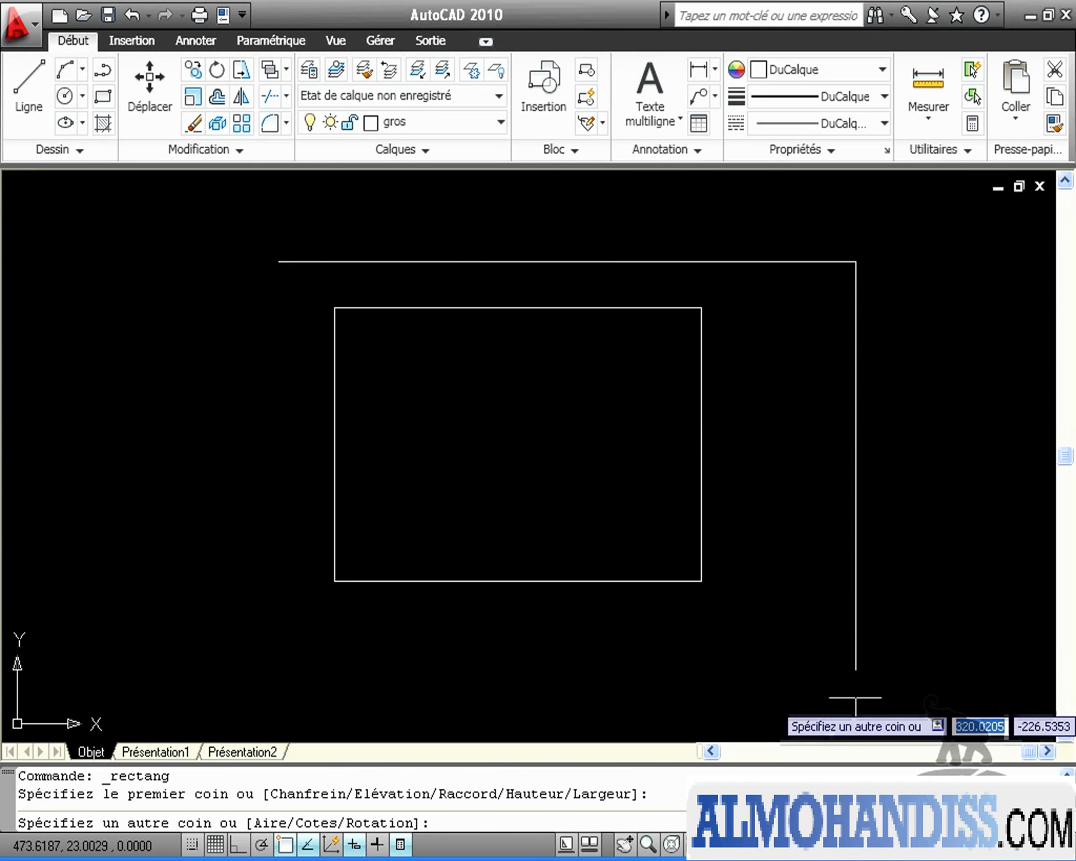
{"action": "left_click", "coordinate": [840, 706]}
Make the moyen layer current and draw a rectangle between the inner and outer rectangles
{"action": "left_click", "coordinate": [401, 123]}
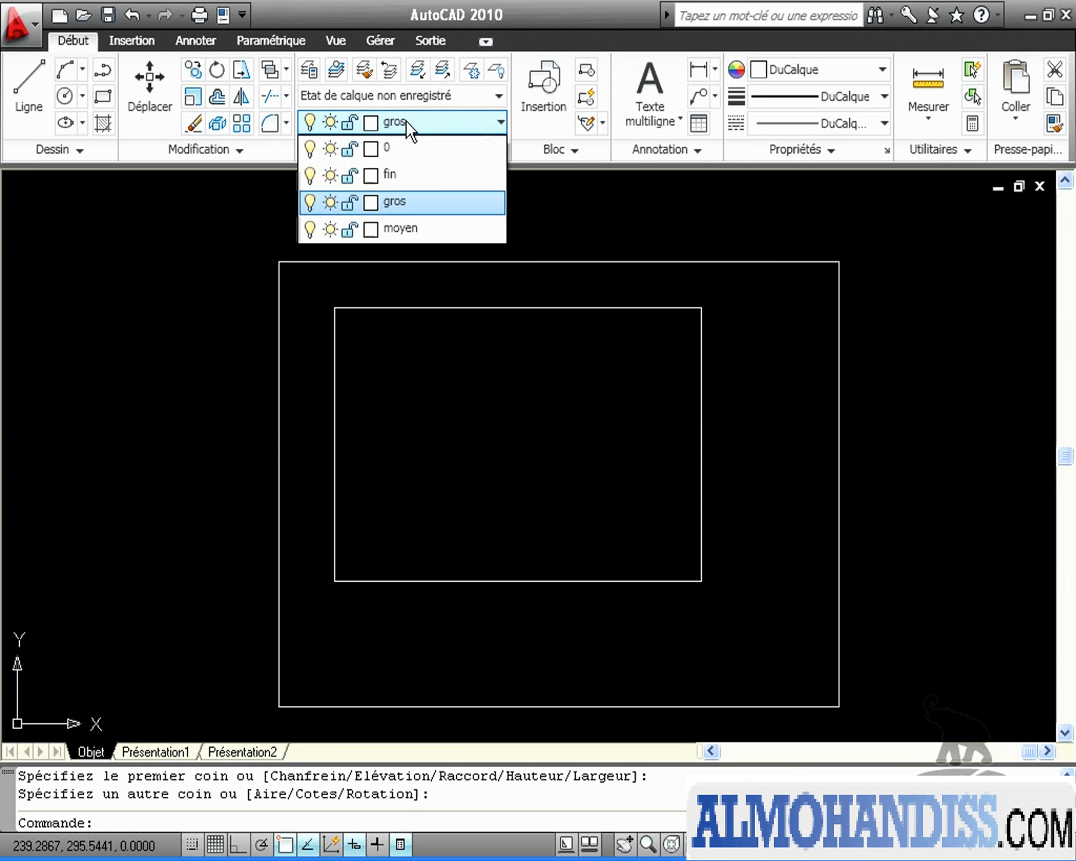
{"action": "left_click", "coordinate": [400, 228]}
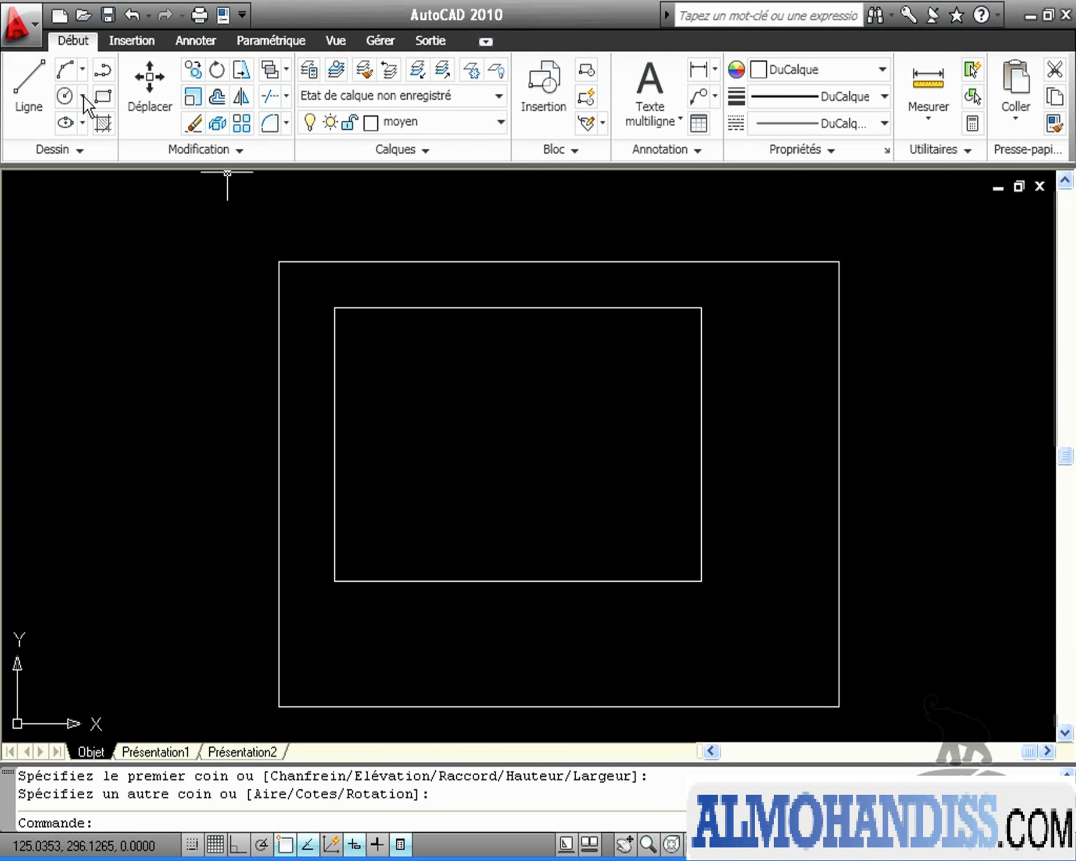
{"action": "left_click", "coordinate": [103, 96]}
{"action": "left_click", "coordinate": [309, 286]}
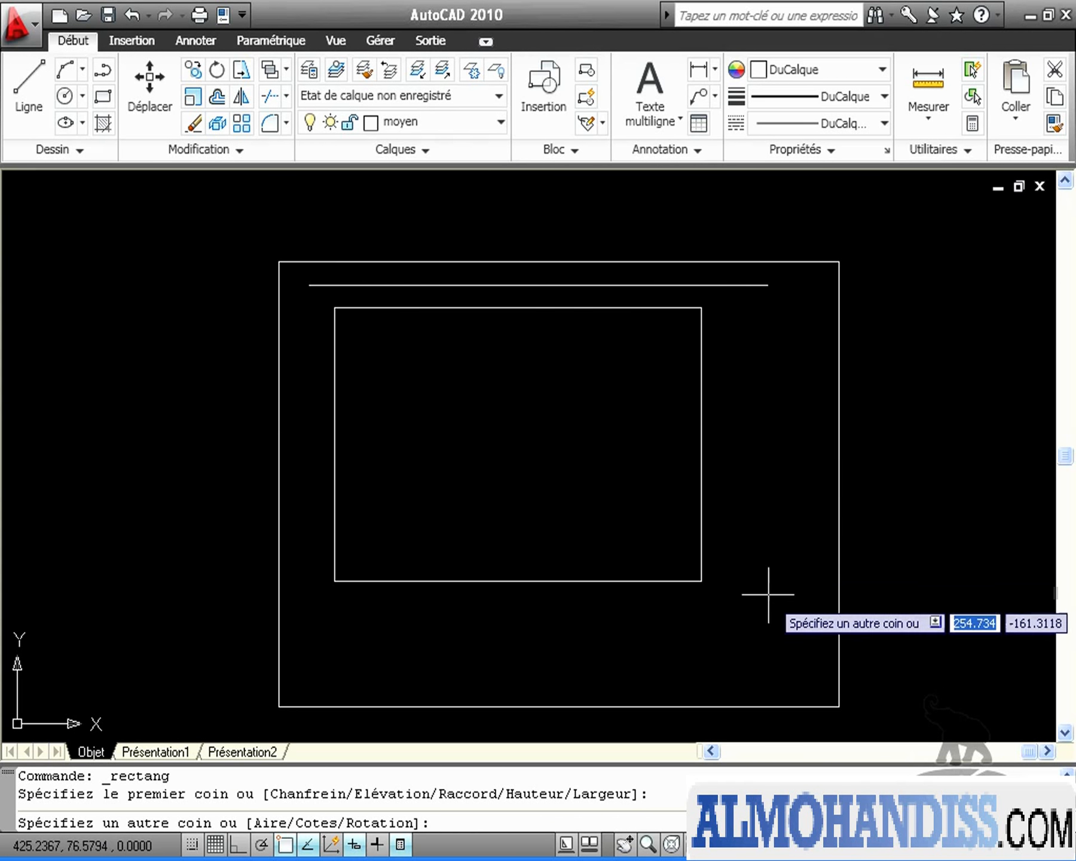
{"action": "left_click", "coordinate": [796, 638]}
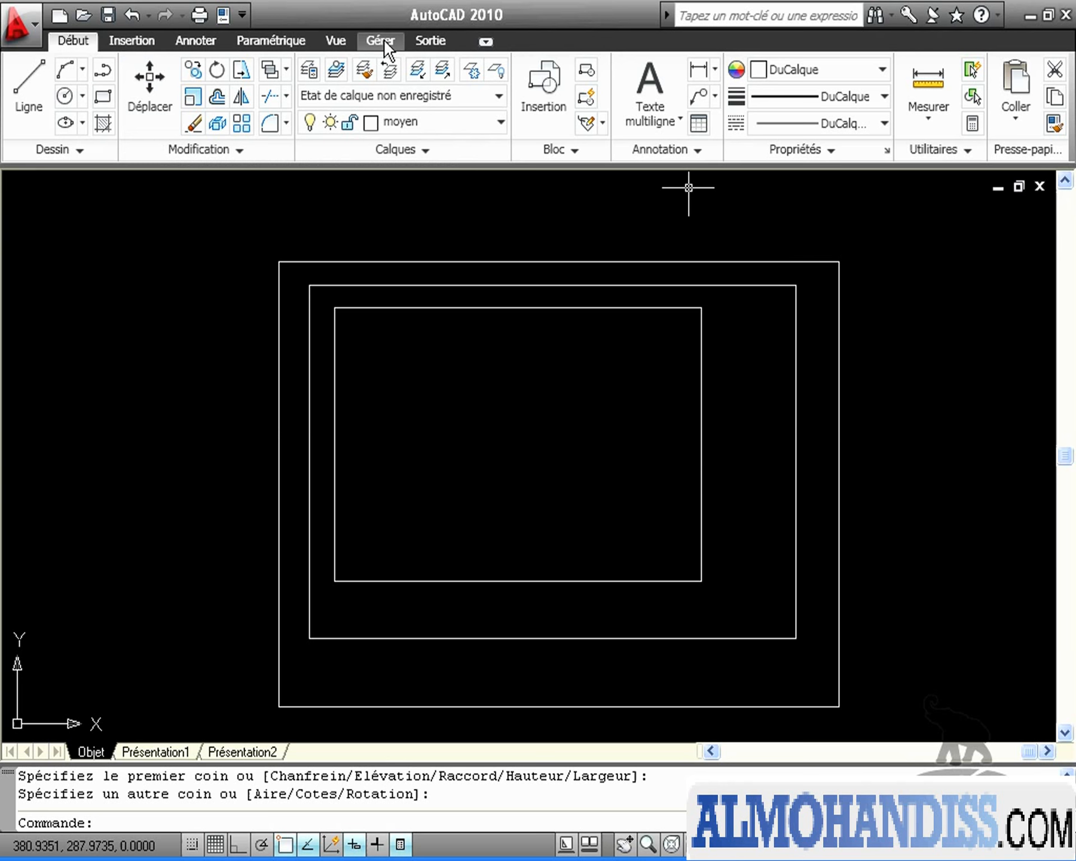
Start plotting the drawing and choose the Brother HL-1440 series printer
{"action": "left_click", "coordinate": [434, 43]}
{"action": "left_click", "coordinate": [29, 92]}
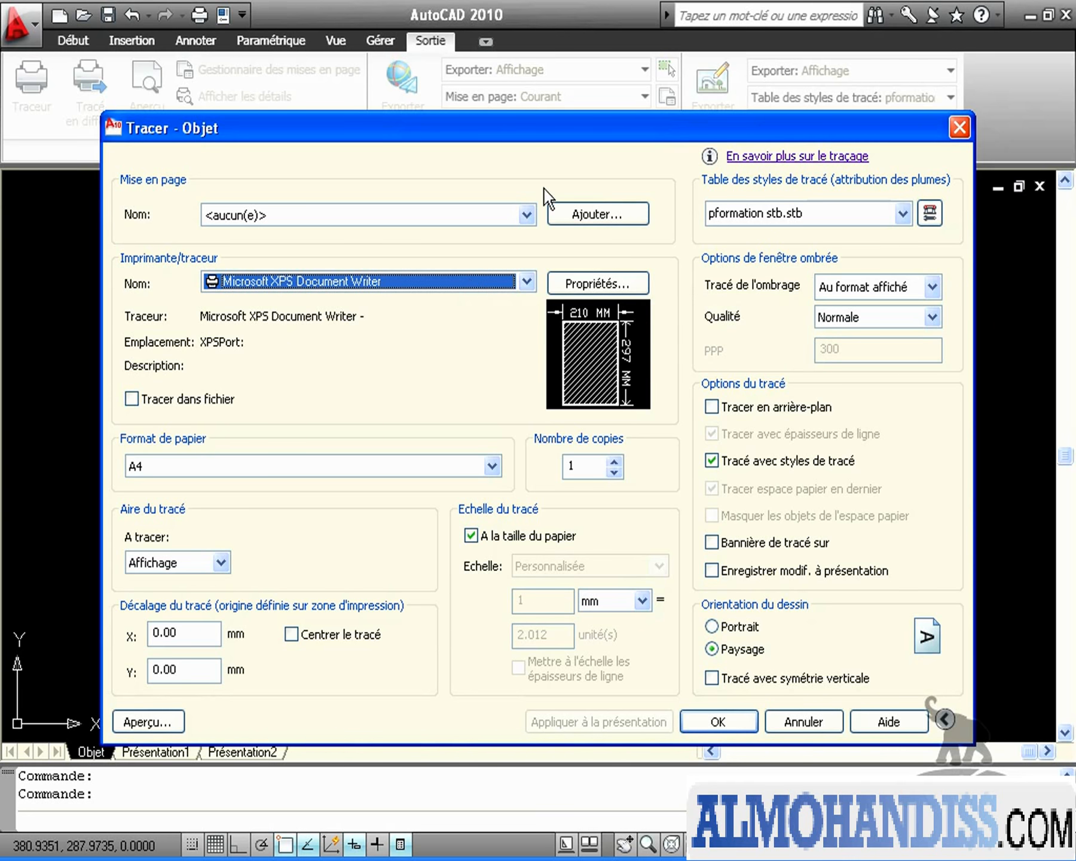
{"action": "left_click", "coordinate": [526, 215]}
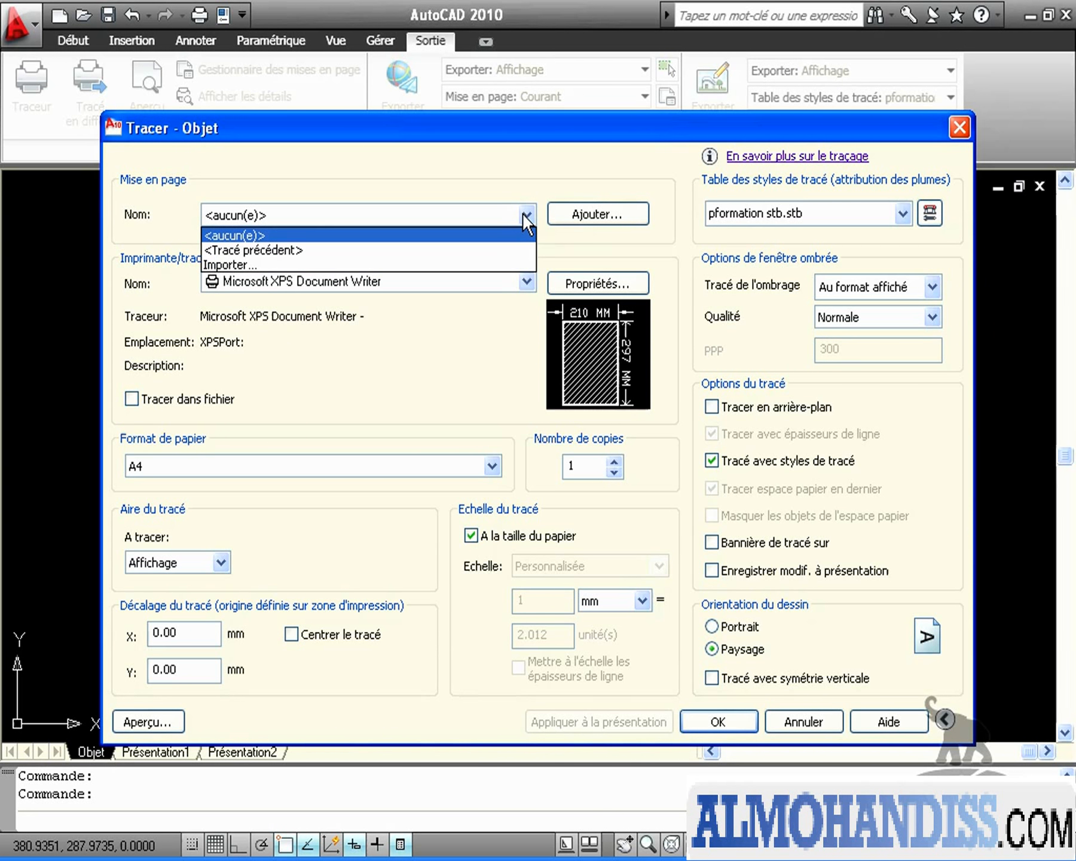
{"action": "left_click", "coordinate": [526, 215]}
{"action": "left_click", "coordinate": [519, 279]}
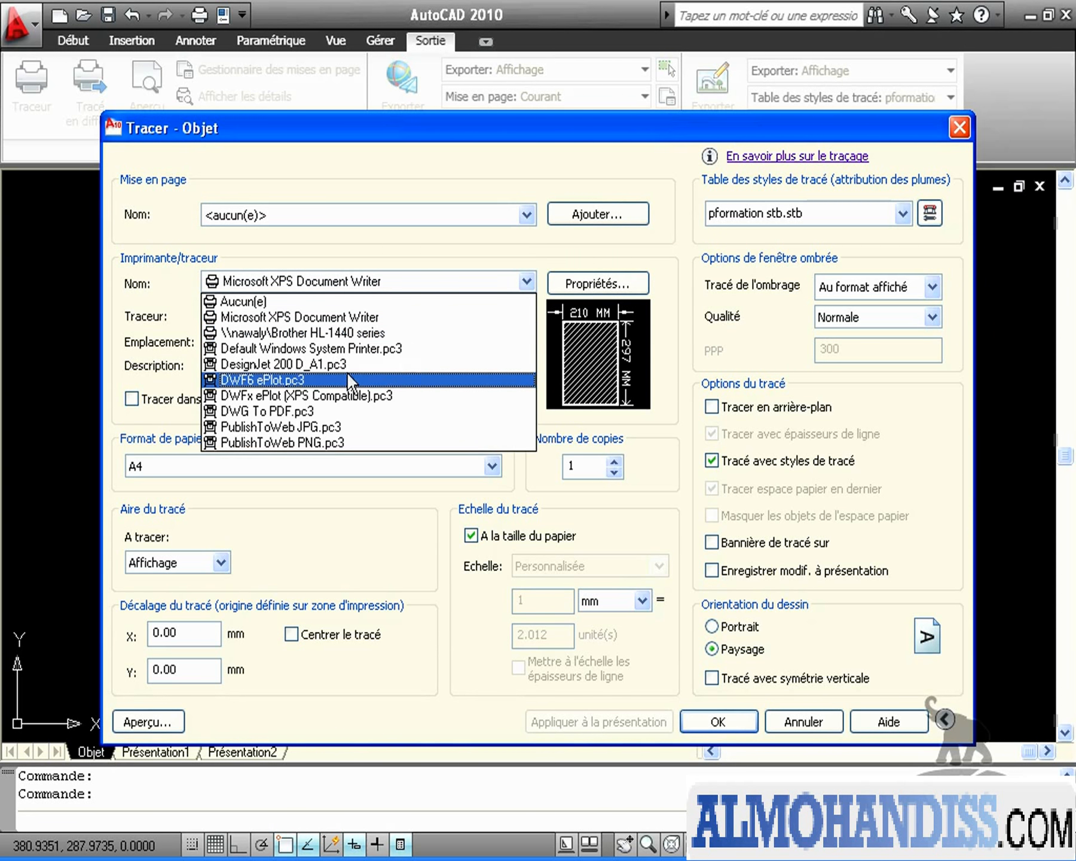
{"action": "left_click", "coordinate": [391, 332]}
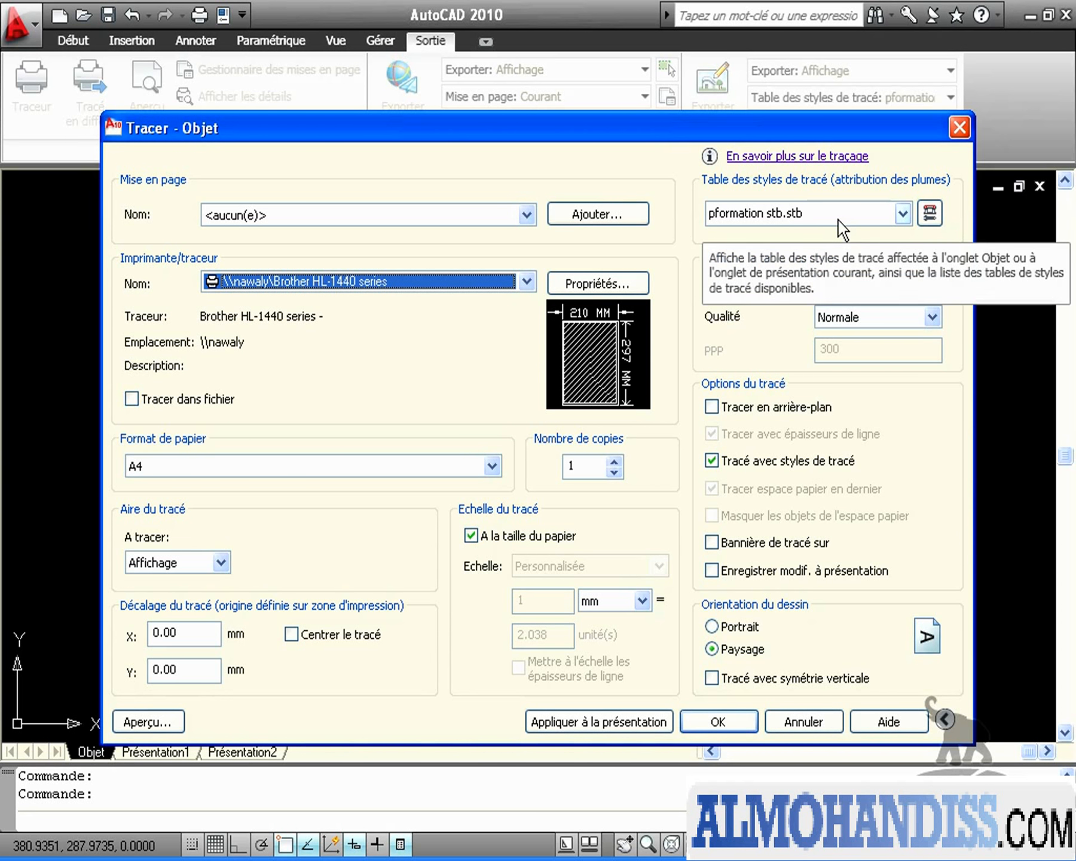
Set the plot area to a window enclosing all three rectangles and centre the plot on the sheet
{"action": "left_click", "coordinate": [221, 563]}
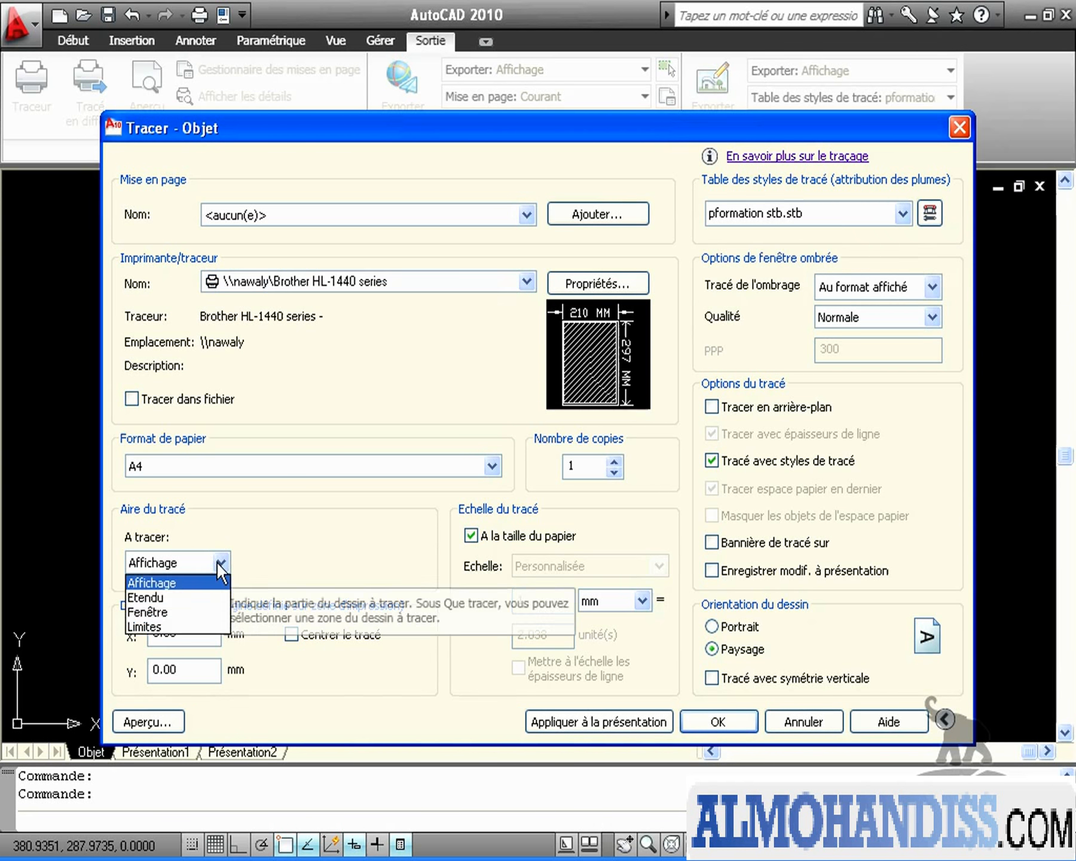
{"action": "left_click", "coordinate": [156, 613]}
{"action": "left_click", "coordinate": [230, 226]}
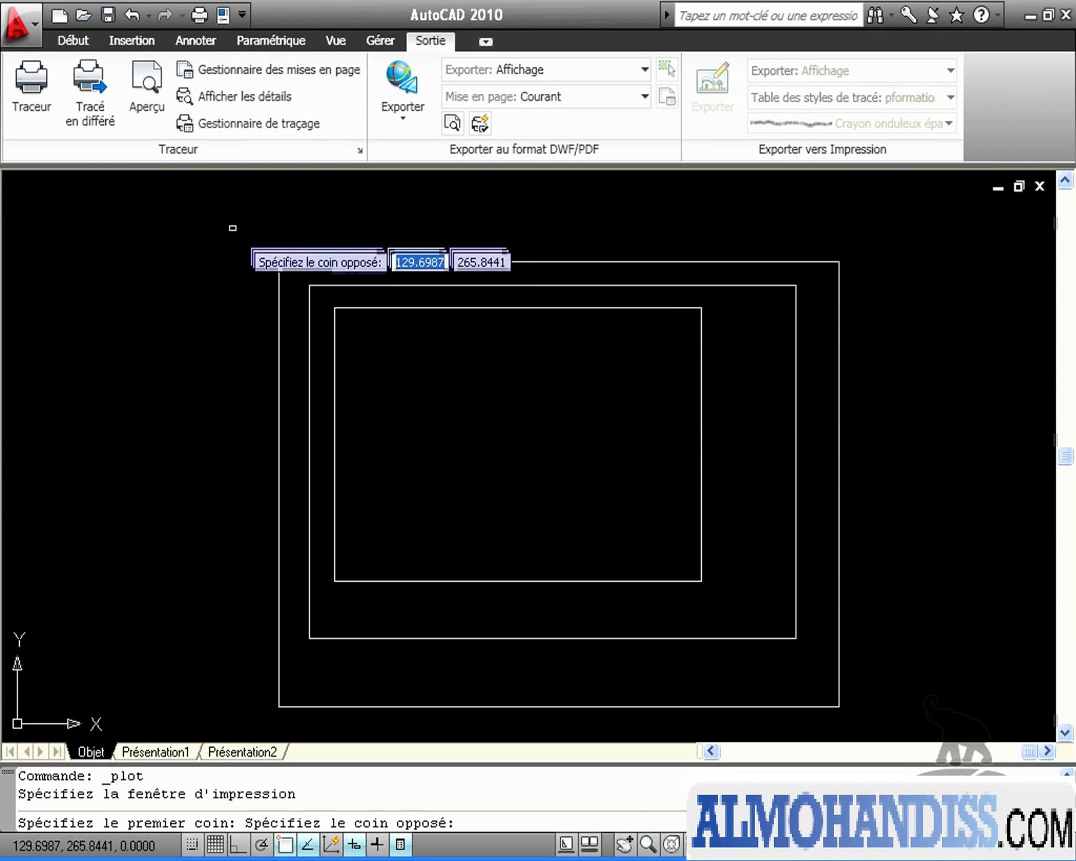
{"action": "left_click", "coordinate": [888, 734]}
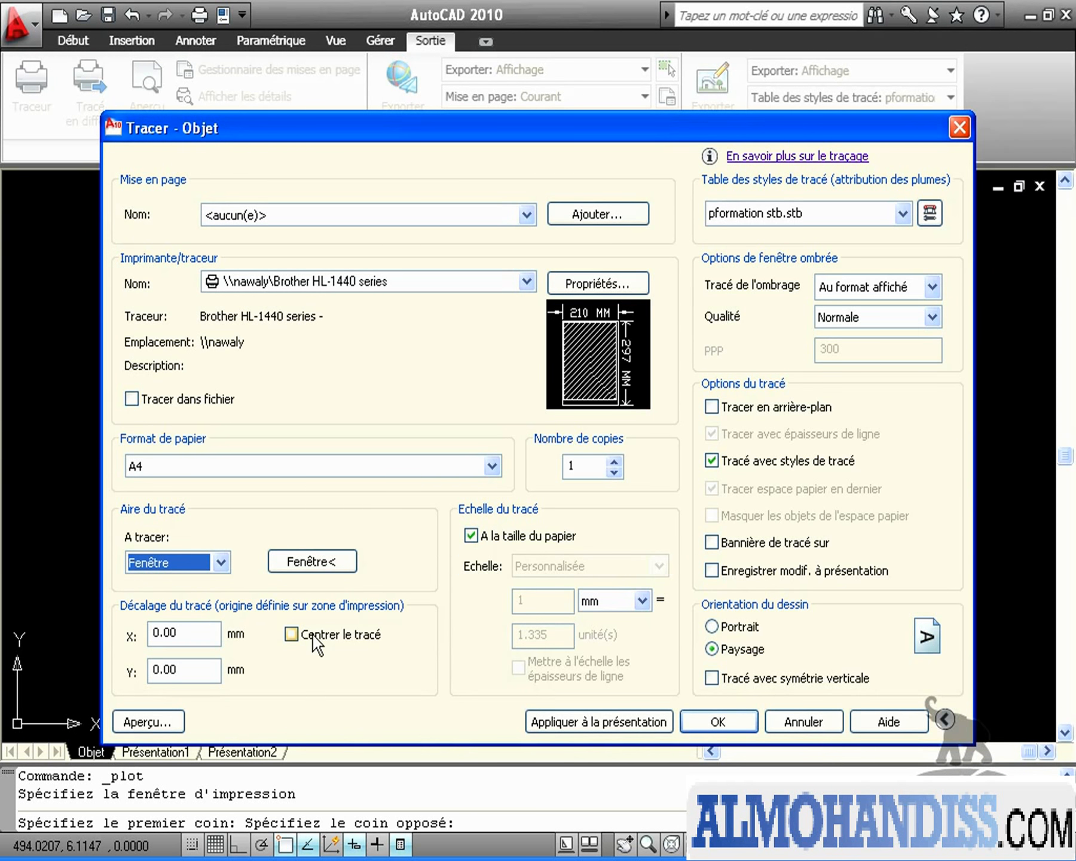
{"action": "left_click", "coordinate": [314, 635]}
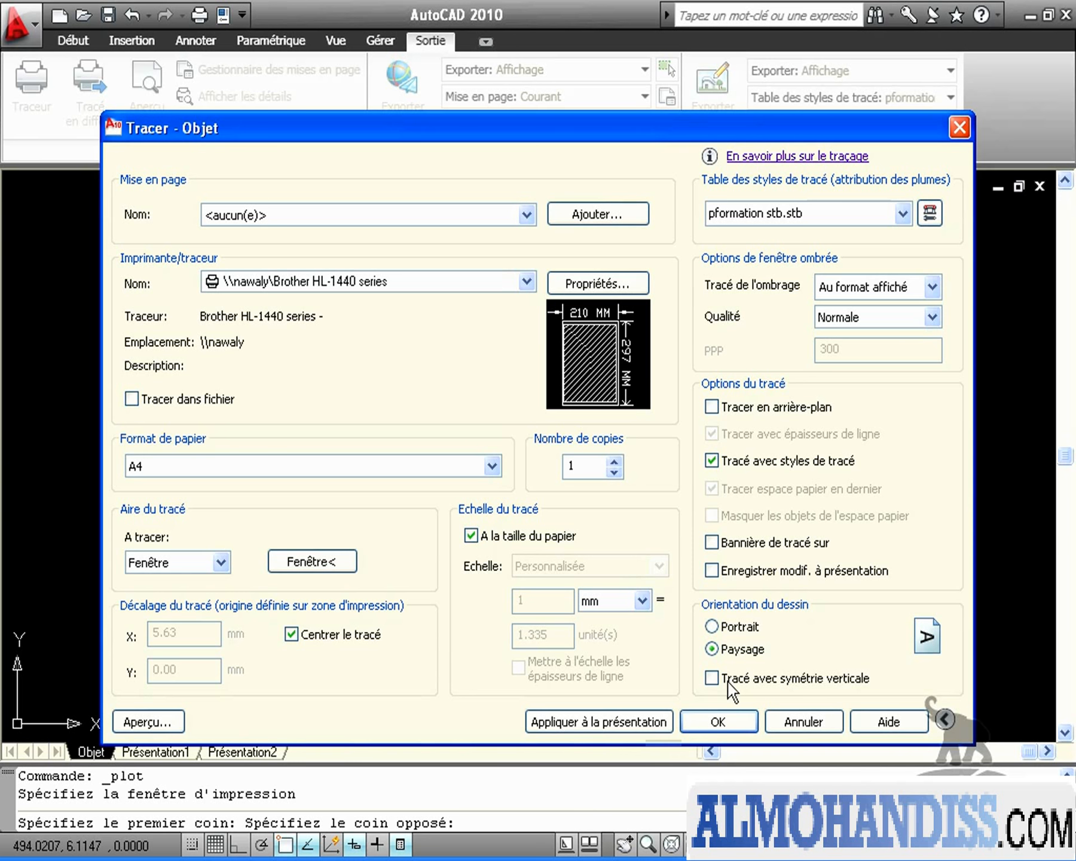
Preview the plot, examine the line thicknesses of the three rectangles up close, and close the preview
{"action": "left_click", "coordinate": [150, 722]}
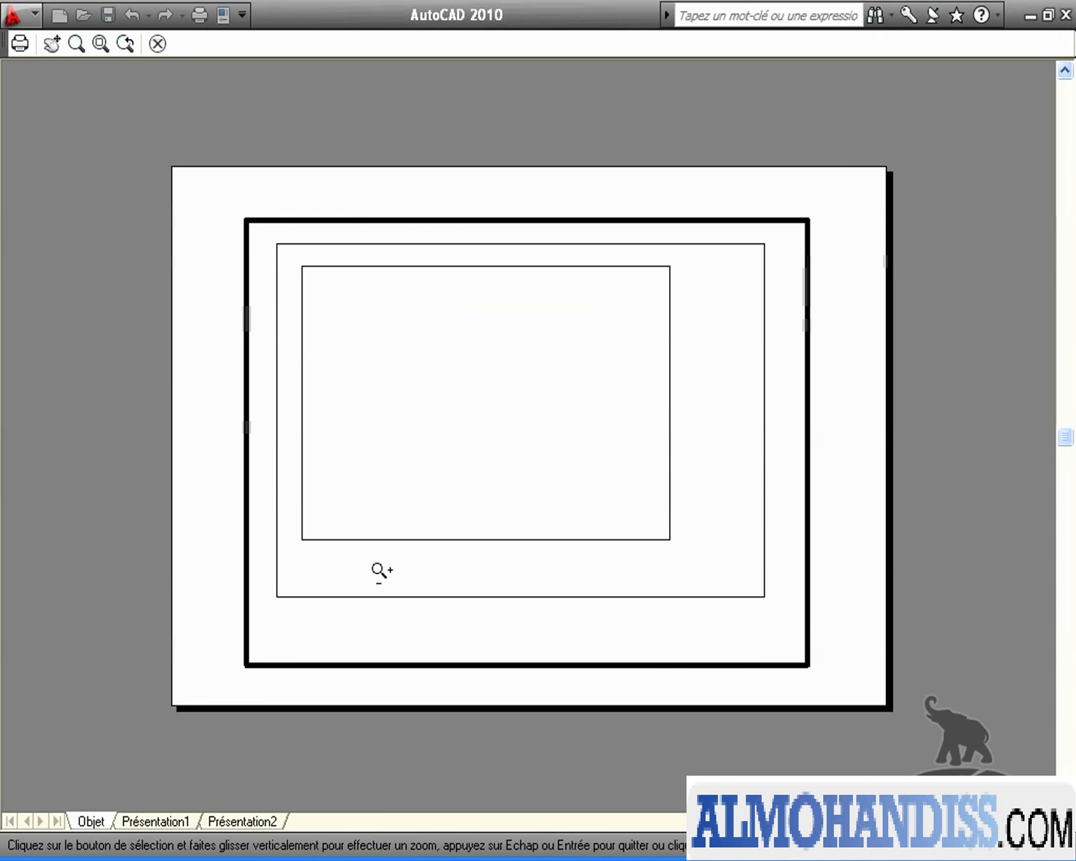
{"action": "scroll", "coordinate": [409, 604], "scroll_direction": "up", "scroll_amount": 5}
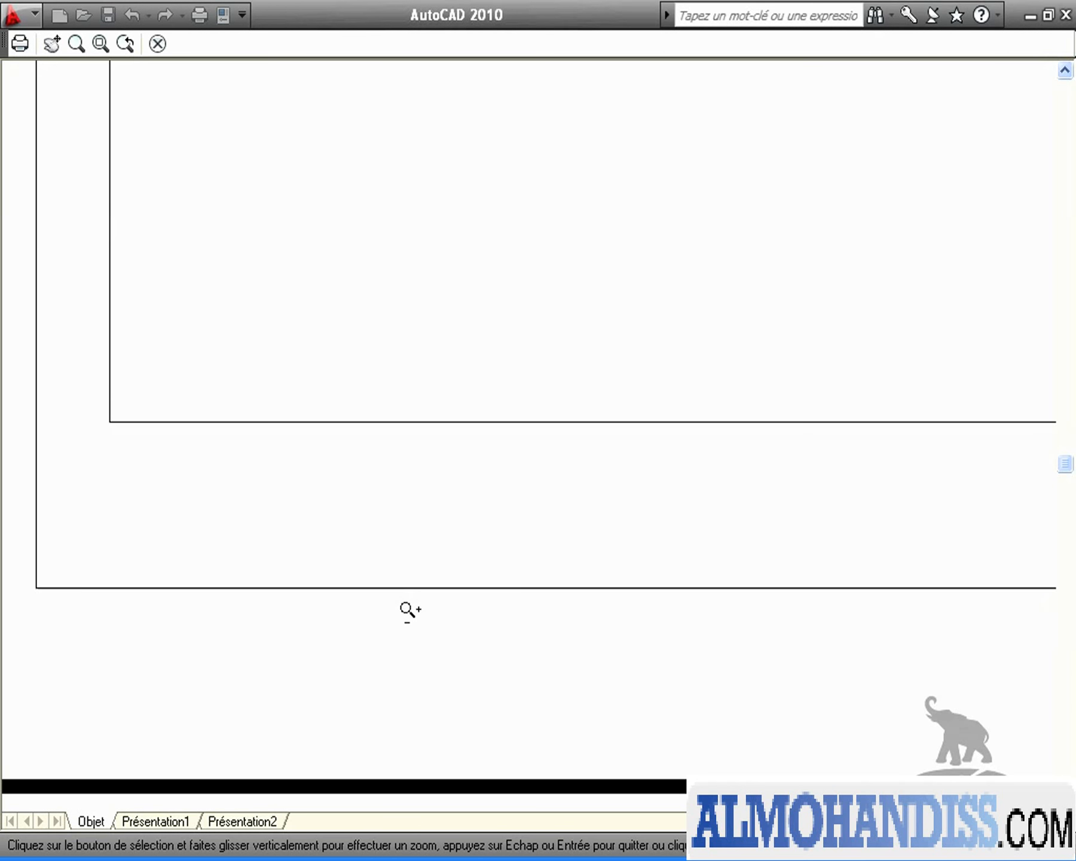
{"action": "scroll", "coordinate": [565, 778], "scroll_direction": "down", "scroll_amount": 6}
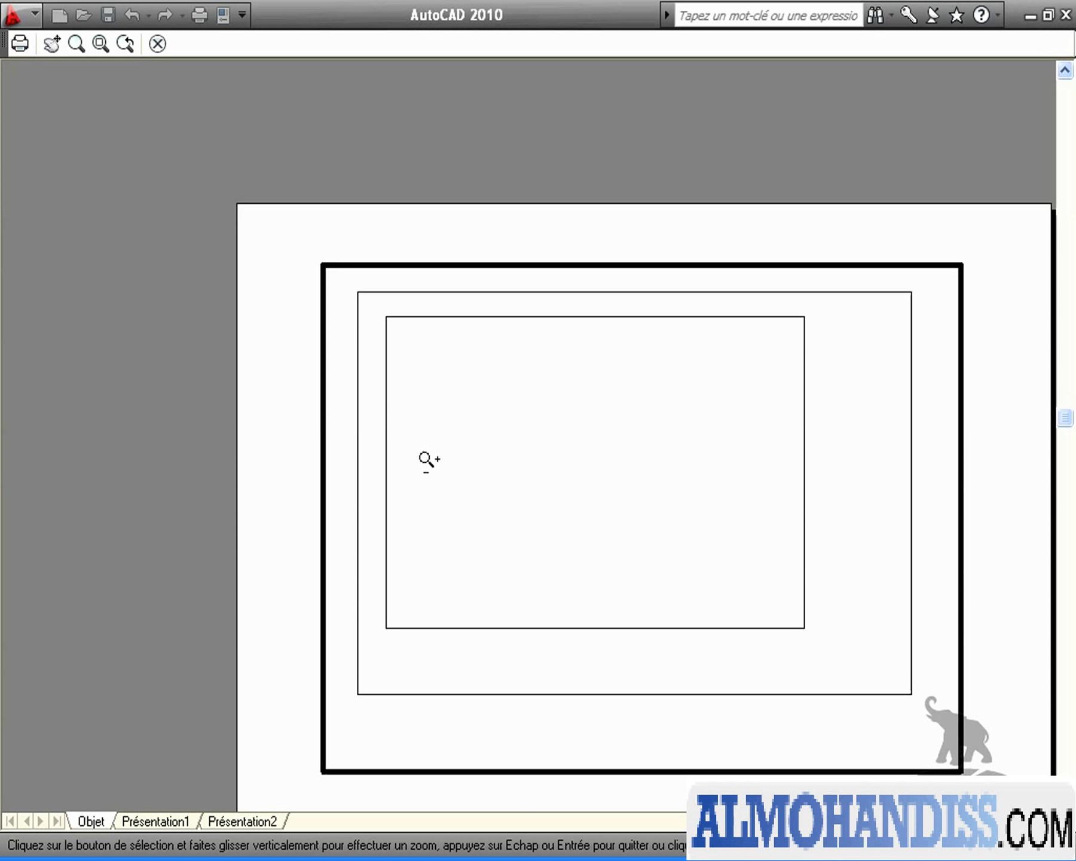
{"action": "left_click", "coordinate": [157, 43]}
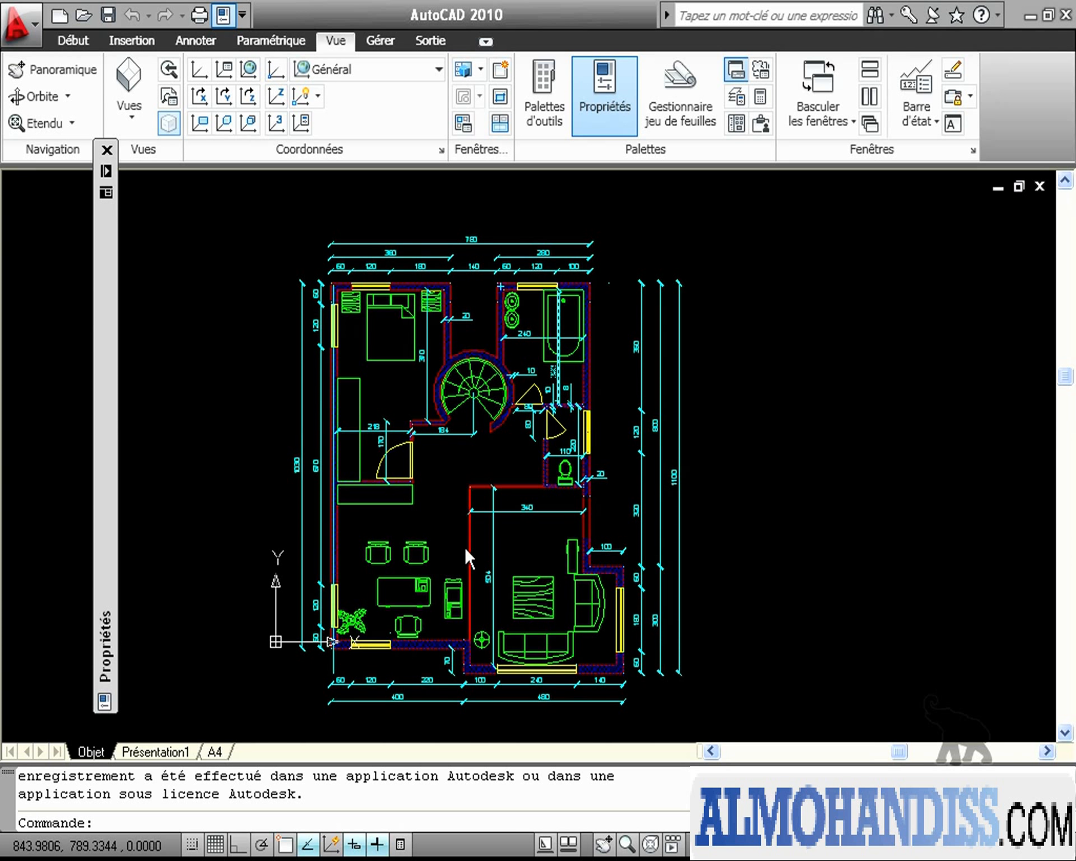
Open DesignCenter in the house plan drawing and load maison.dwg from the desktop
{"action": "left_click", "coordinate": [737, 122]}
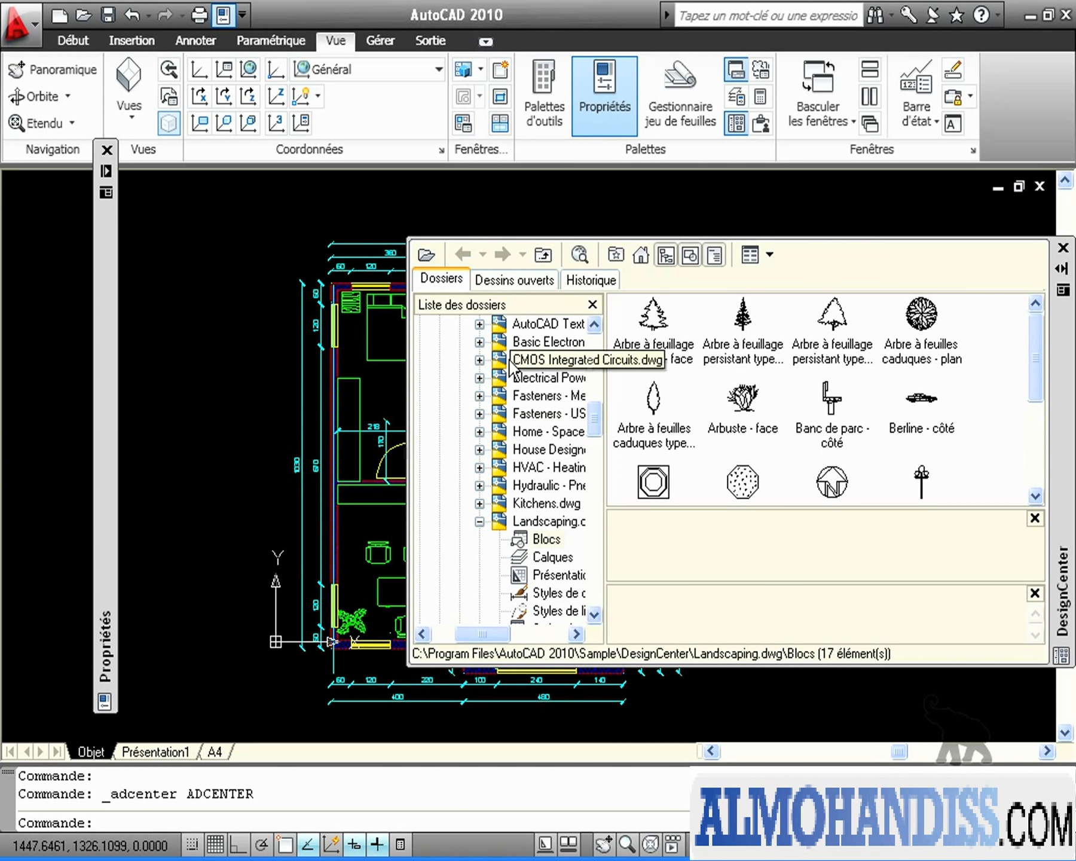
{"action": "left_click", "coordinate": [427, 256]}
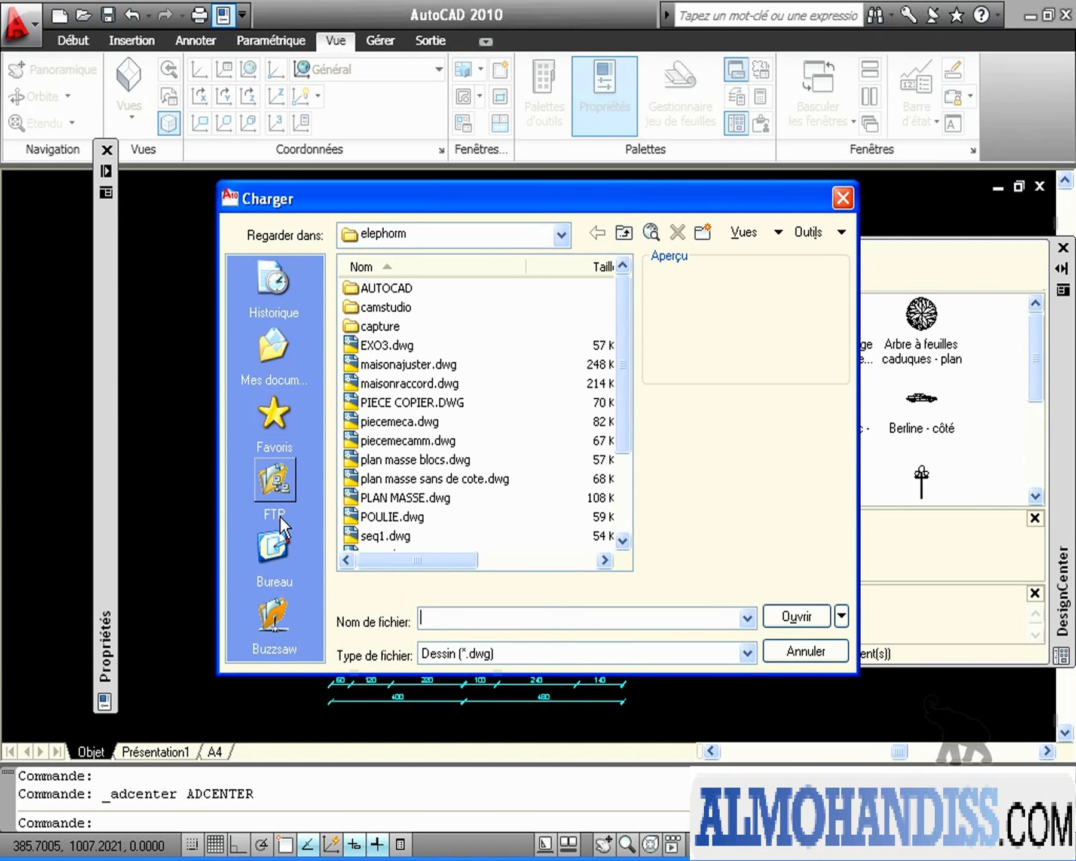
{"action": "left_click", "coordinate": [278, 557]}
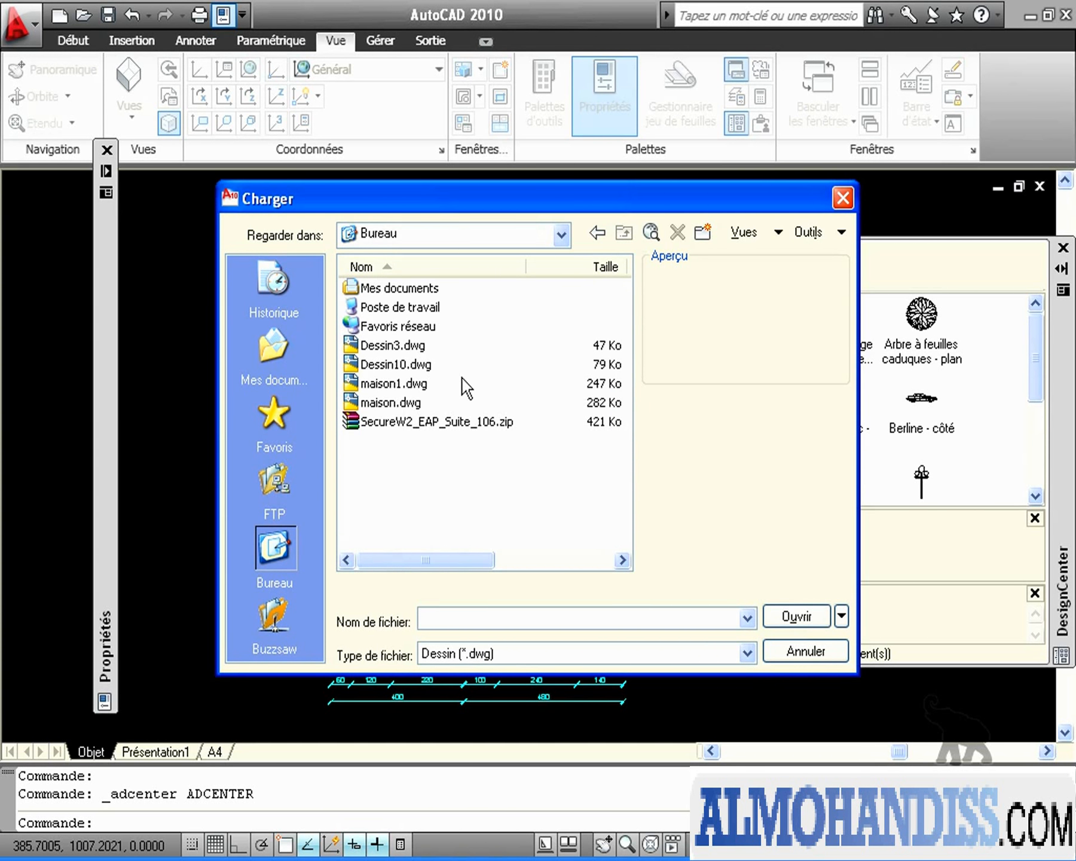
{"action": "left_click", "coordinate": [383, 403]}
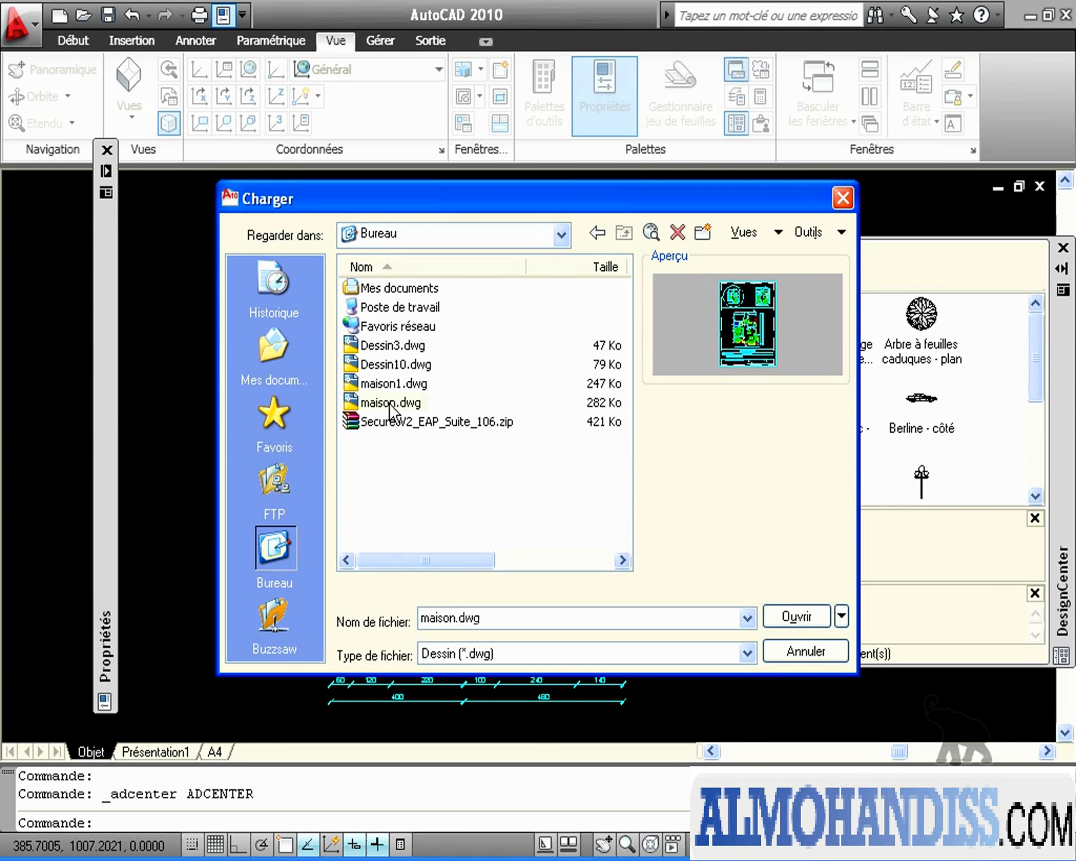
{"action": "left_click", "coordinate": [796, 619]}
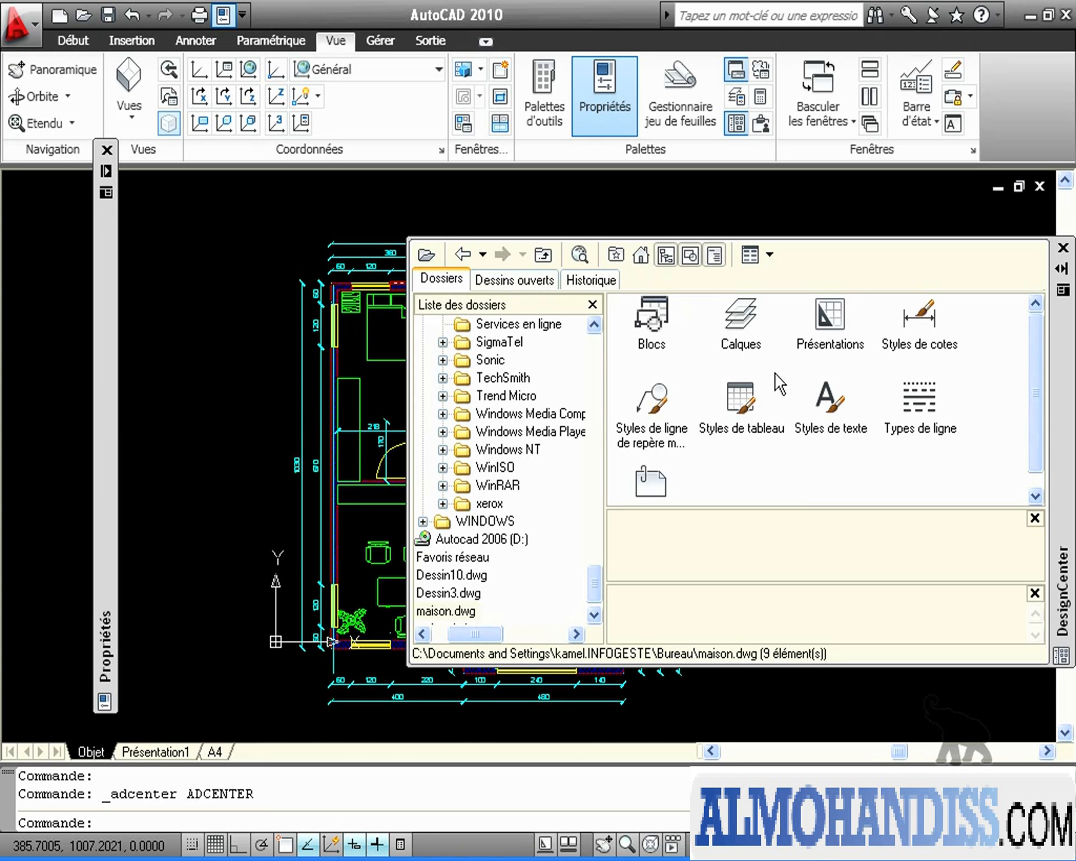
Insert the a4 formation layout from maison.dwg into the current drawing and close DesignCenter
{"action": "left_click", "coordinate": [836, 324]}
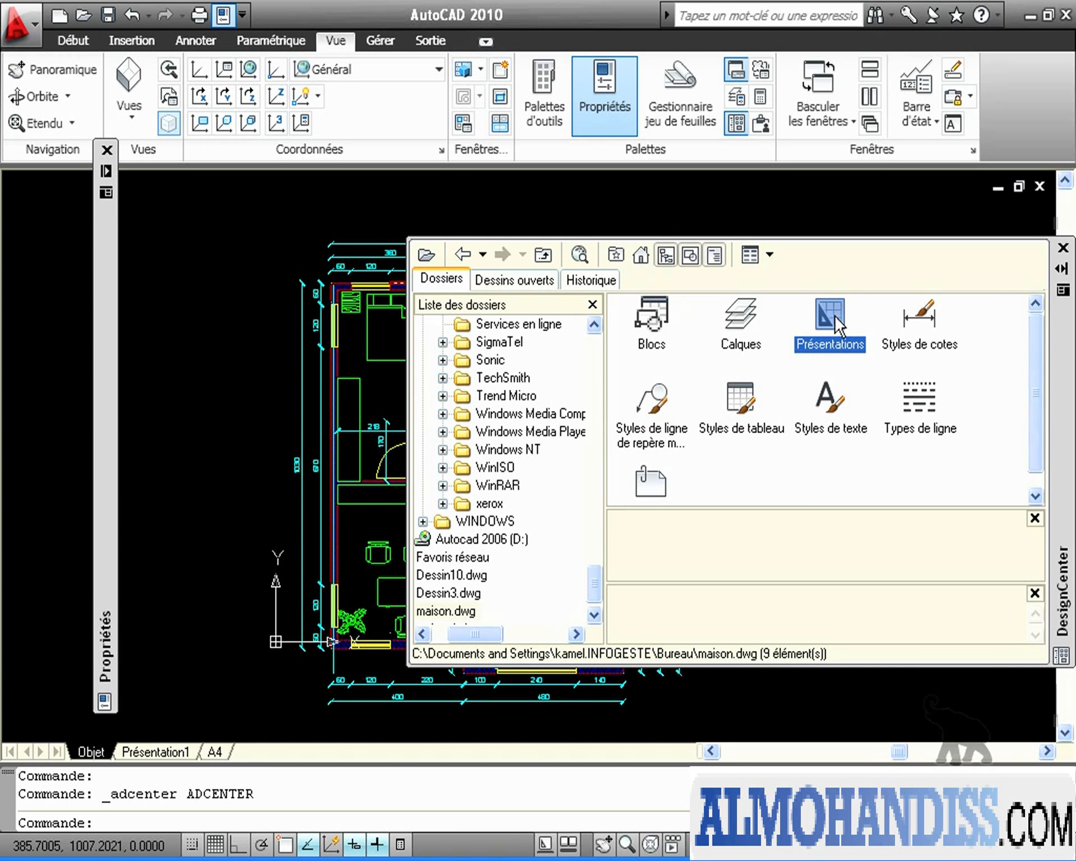
{"action": "double_click", "coordinate": [835, 321]}
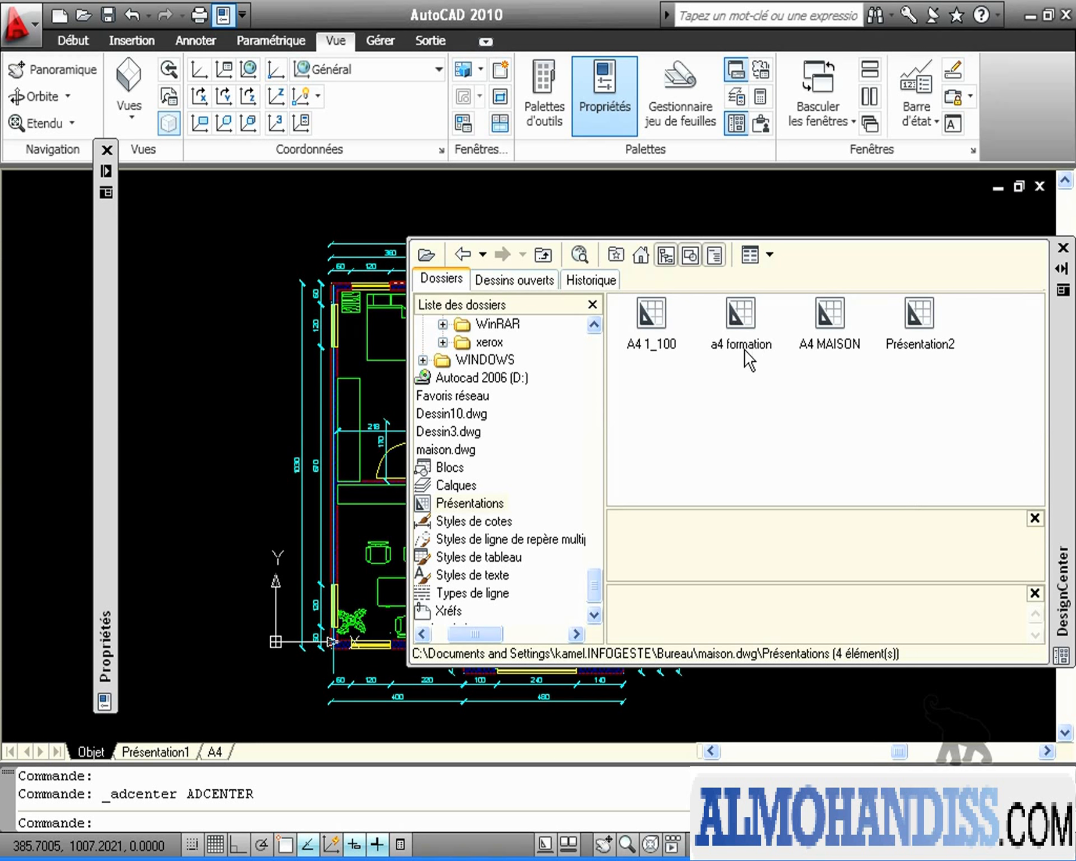
{"action": "left_click", "coordinate": [741, 326]}
{"action": "mouse_move", "coordinate": [744, 313]}
{"action": "left_mouse_down"}
{"action": "mouse_move", "coordinate": [653, 326]}
{"action": "mouse_move", "coordinate": [298, 451]}
{"action": "mouse_move", "coordinate": [288, 468]}
{"action": "left_mouse_up"}
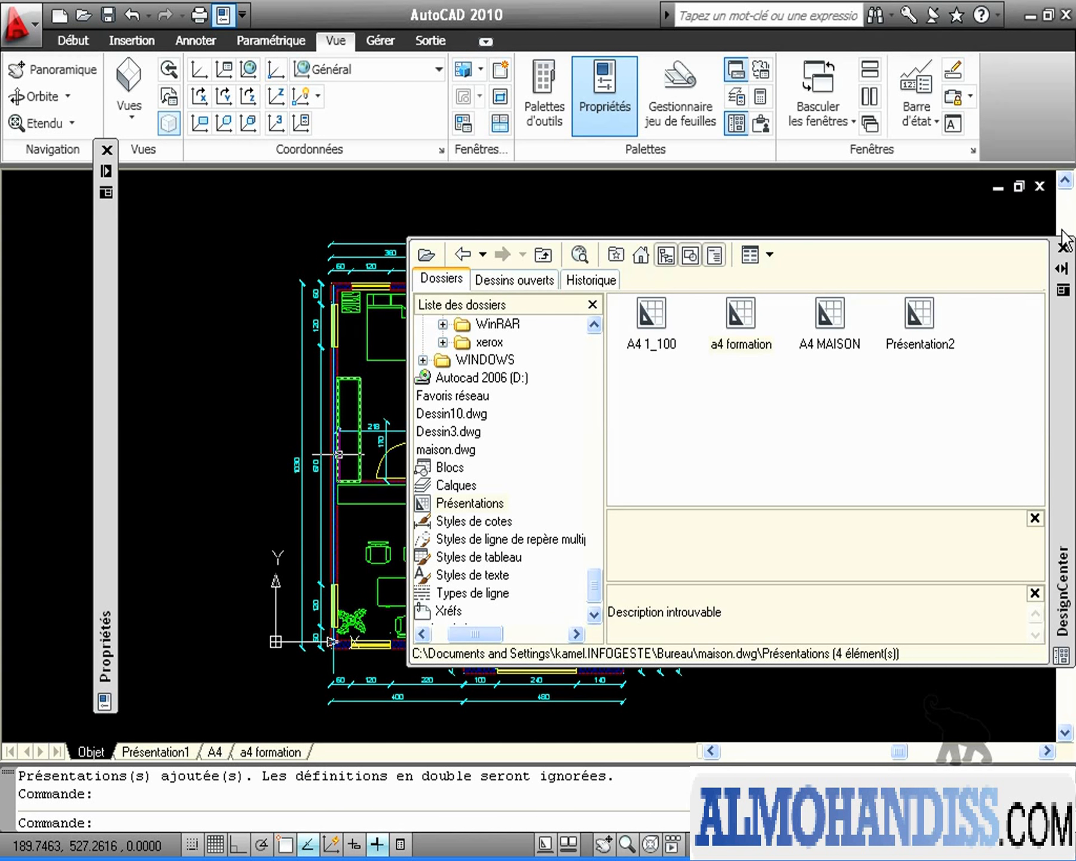
{"action": "left_click", "coordinate": [1064, 247]}
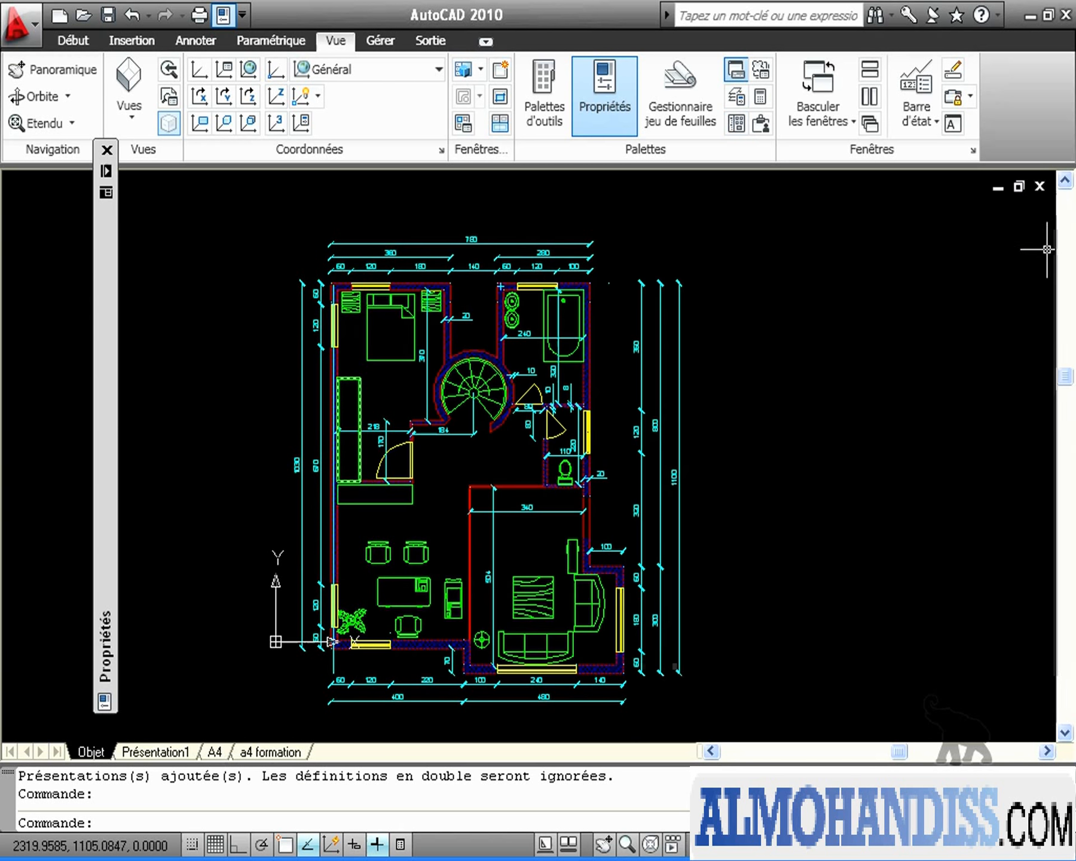
In the a4 formation layout, enter "Etage : 1" in the empty title block cell beside the scale
{"action": "left_click", "coordinate": [286, 754]}
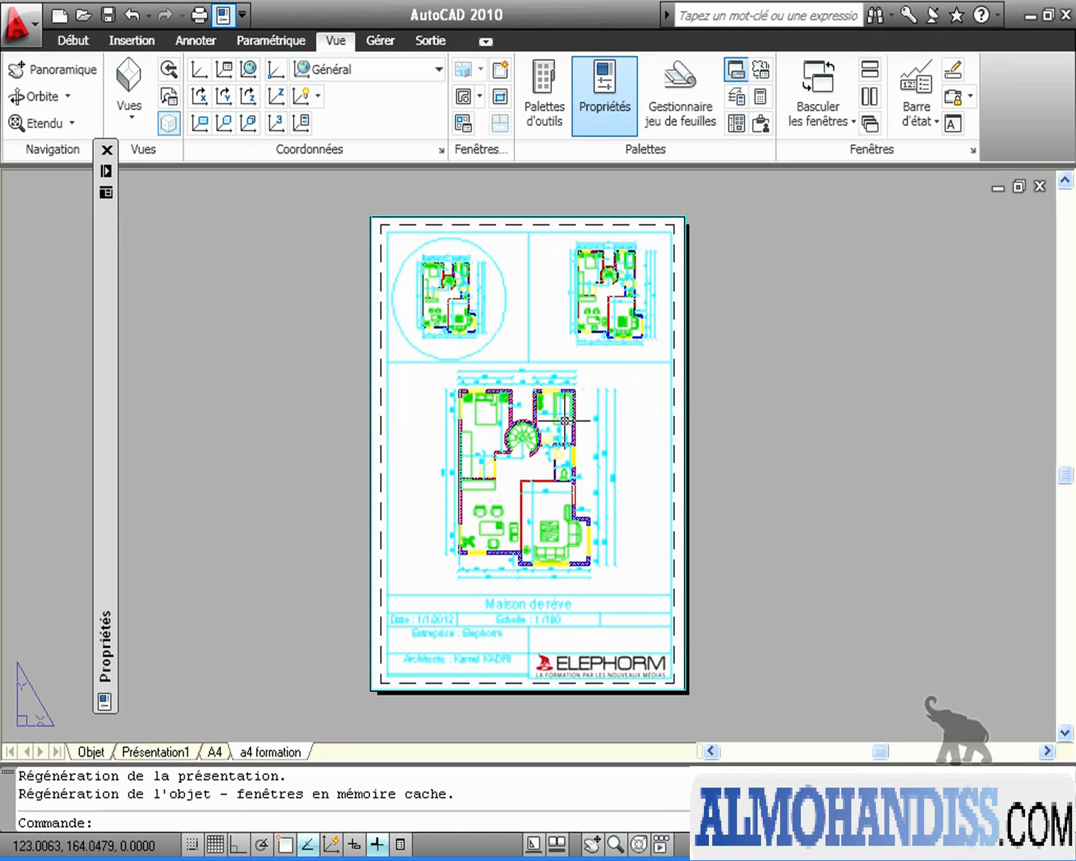
{"action": "scroll", "coordinate": [616, 574], "scroll_direction": "up", "scroll_amount": 6}
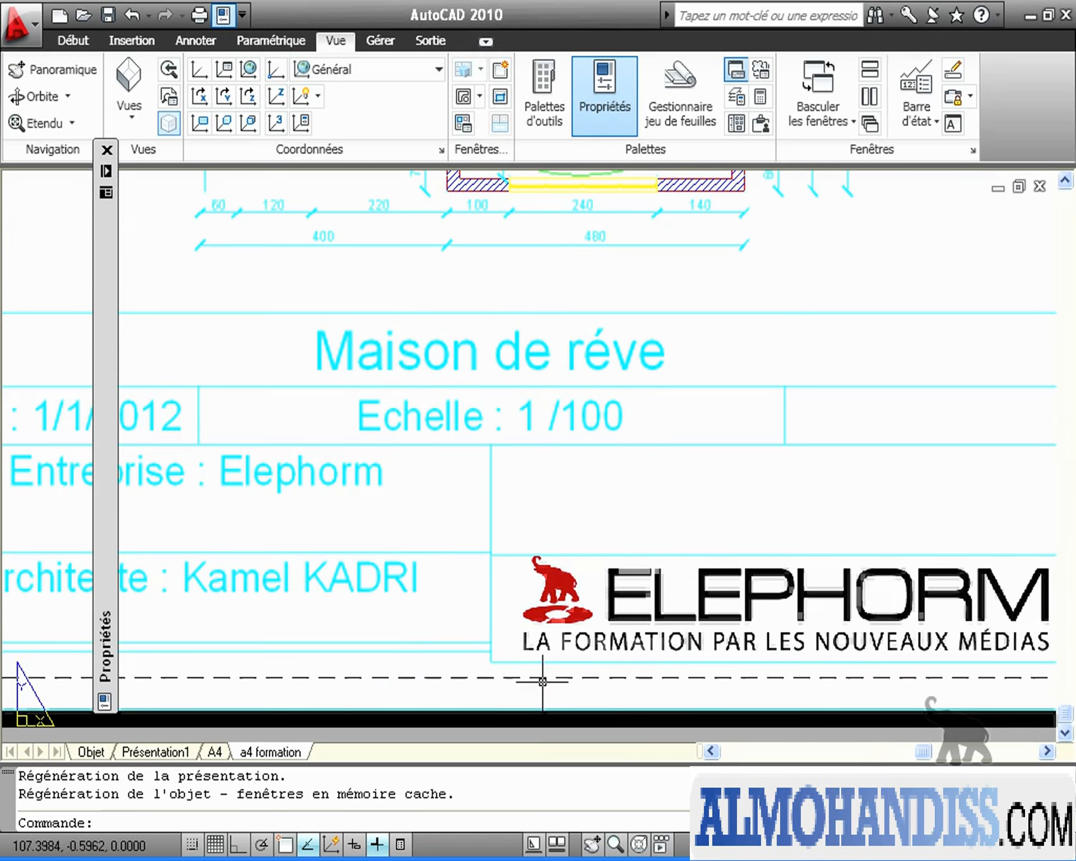
{"action": "scroll", "coordinate": [619, 575], "scroll_direction": "down", "scroll_amount": 5}
{"action": "scroll", "coordinate": [647, 578], "scroll_direction": "up", "scroll_amount": 4}
{"action": "scroll", "coordinate": [647, 579], "scroll_direction": "down", "scroll_amount": 3}
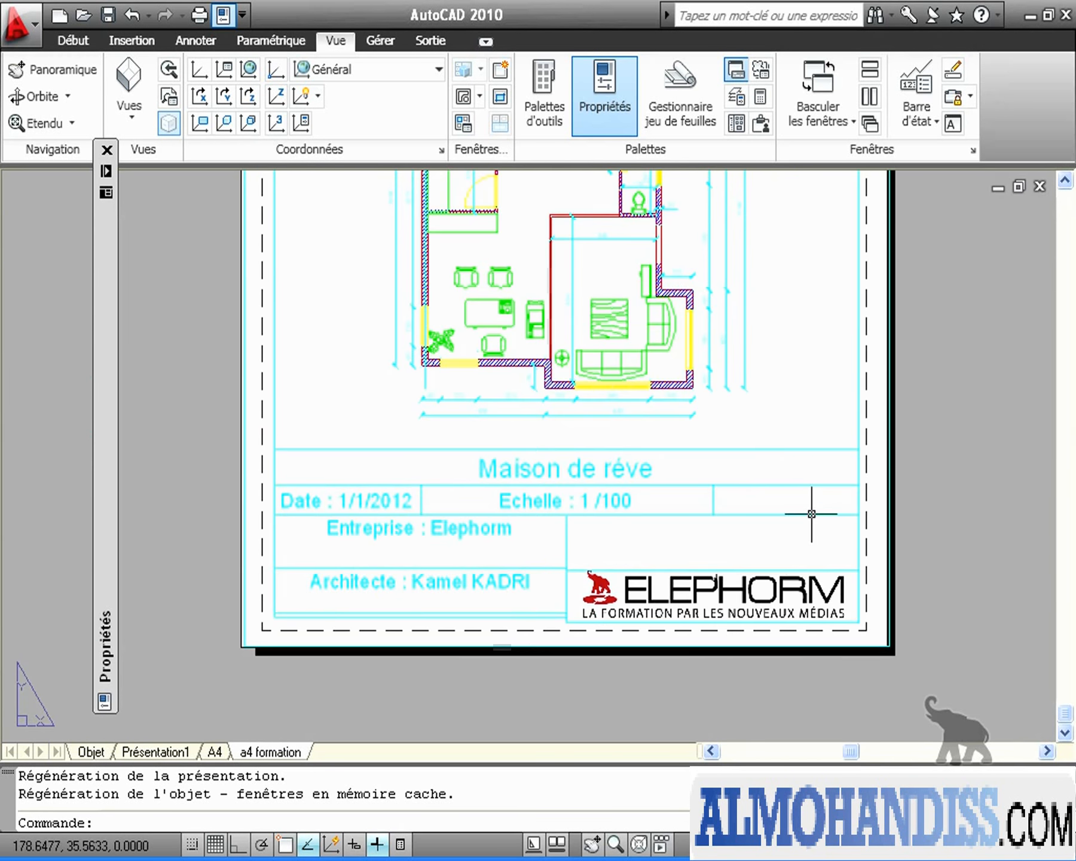
{"action": "left_click", "coordinate": [757, 488]}
{"action": "double_click", "coordinate": [750, 492]}
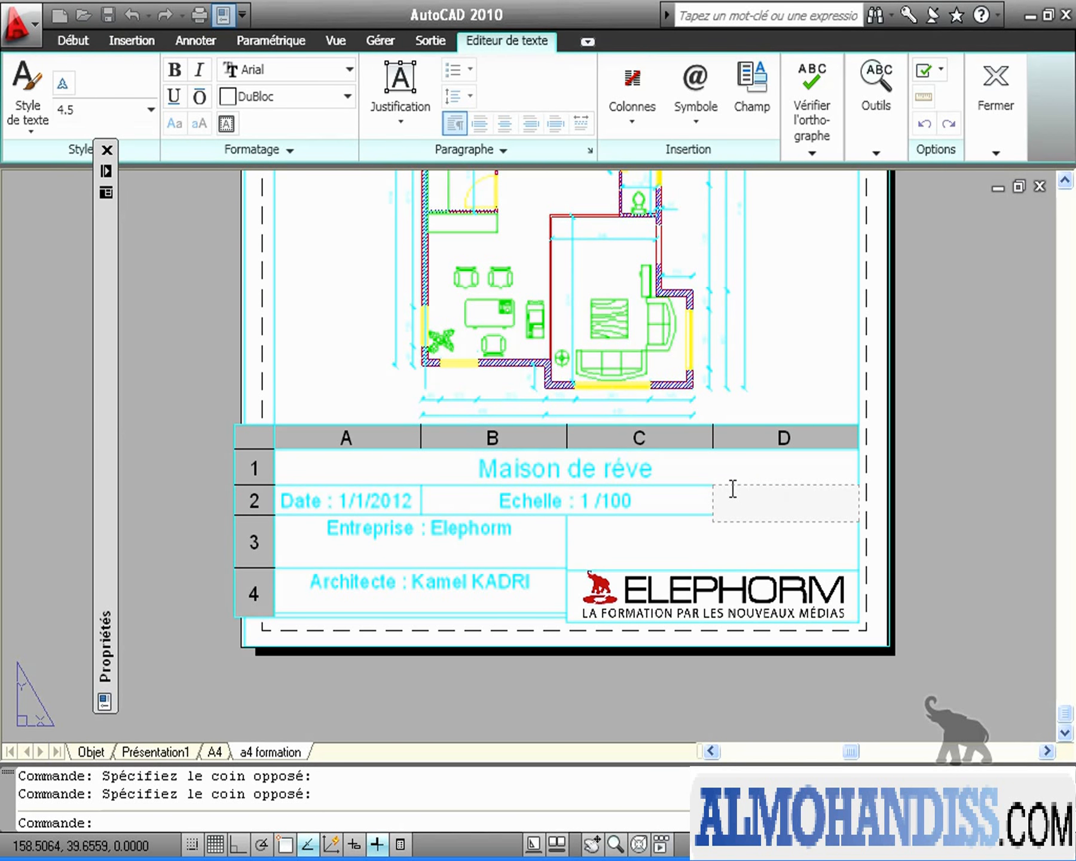
{"action": "type", "text": "Etage 1"}
{"action": "key", "text": "Left"}
{"action": "type", "text": ":"}
{"action": "left_click", "coordinate": [189, 359]}
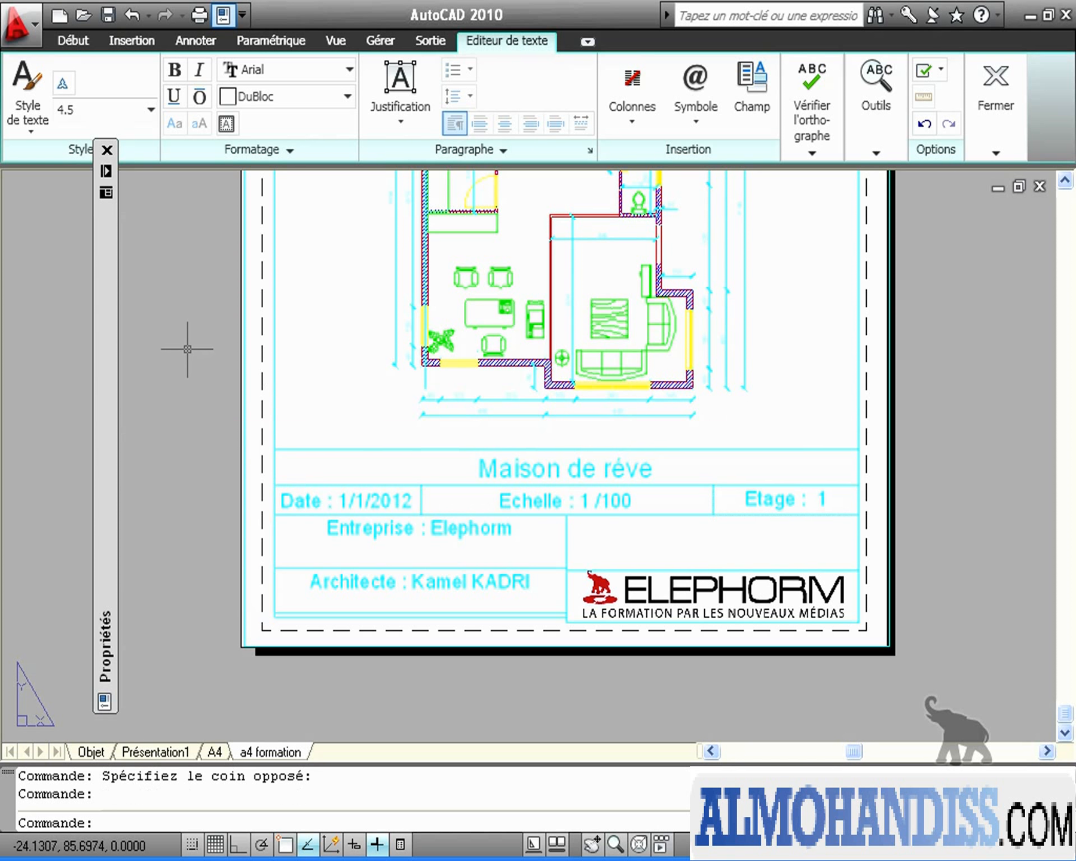
{"action": "middle_click_drag", "start_coordinate": [721, 339], "coordinate": [717, 585]}
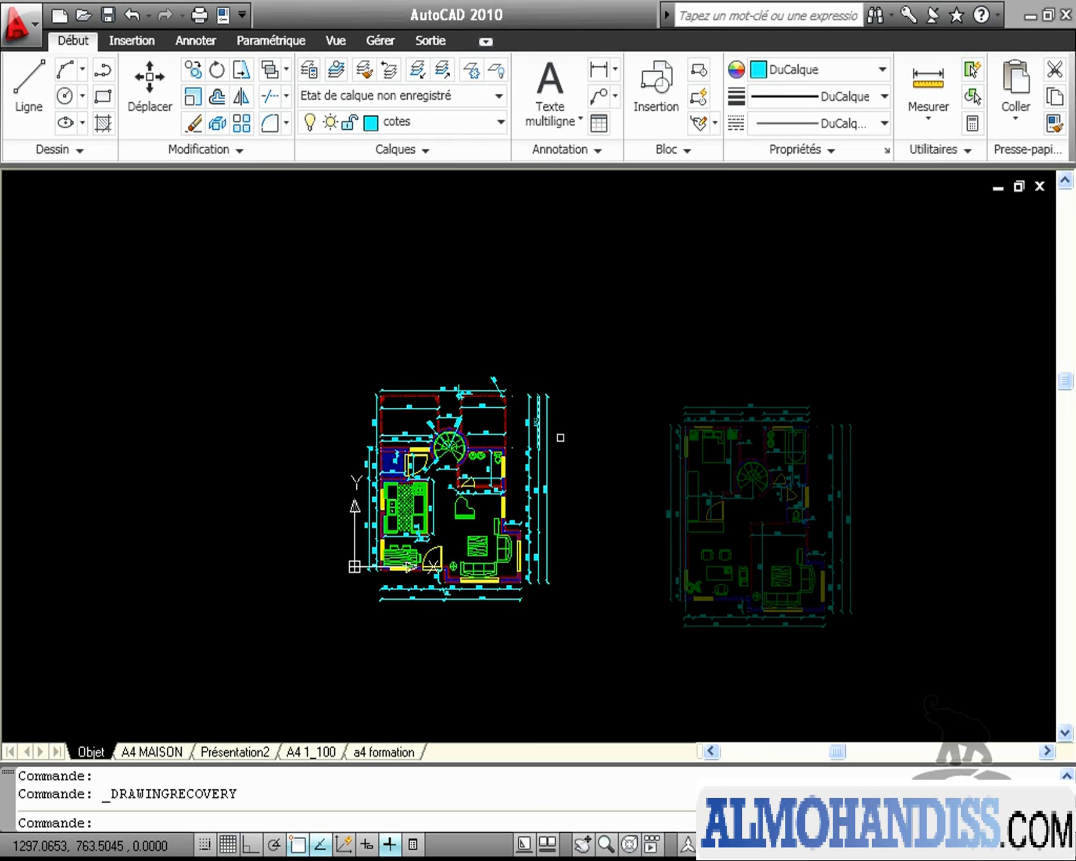
Look at the a4 formation layout of the maison drawing and return to model space
{"action": "left_click", "coordinate": [382, 755]}
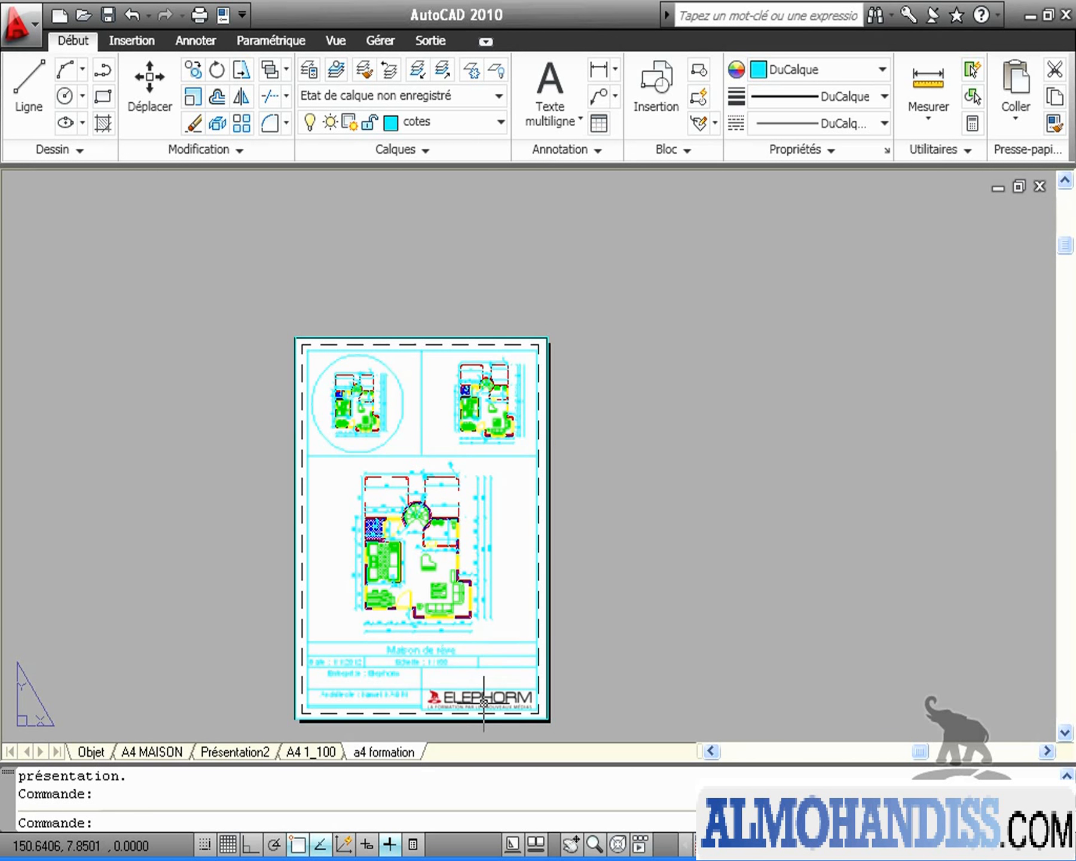
{"action": "left_click", "coordinate": [89, 753]}
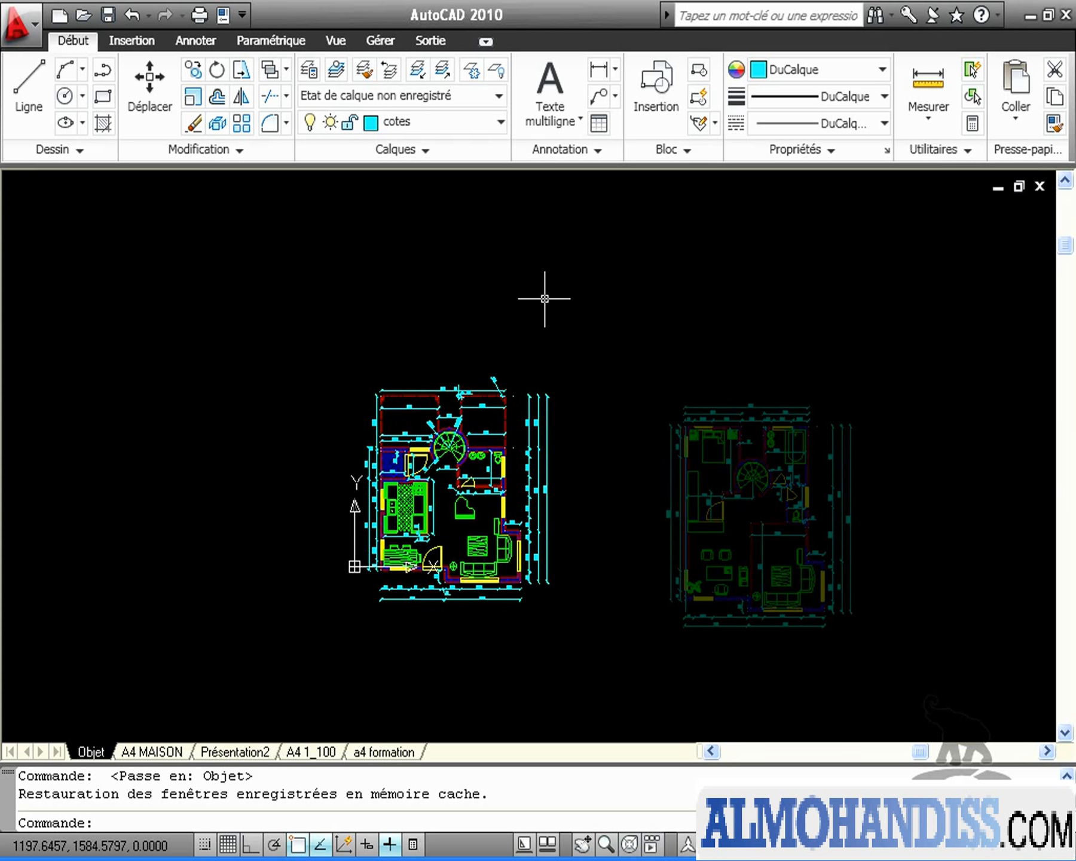
Start an eTransmit package for maison.dwg, saving the drawing first
{"action": "left_click", "coordinate": [27, 29]}
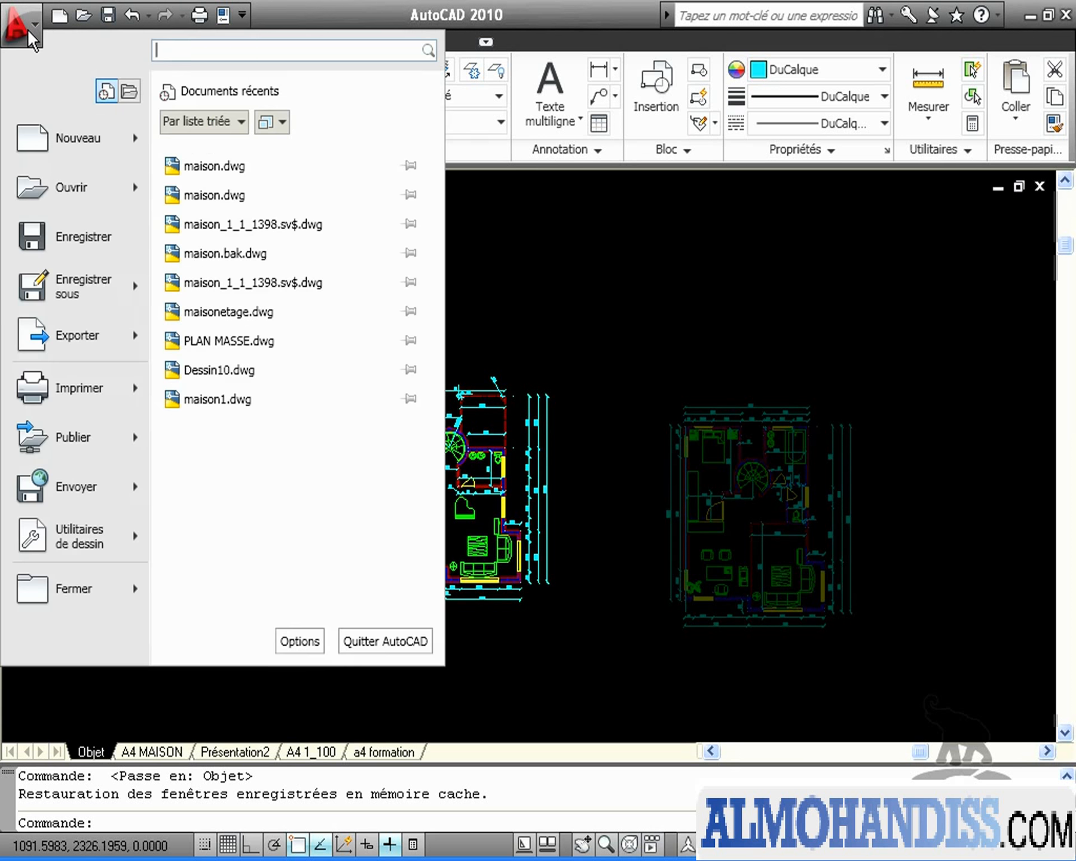
{"action": "mouse_move", "coordinate": [66, 489]}
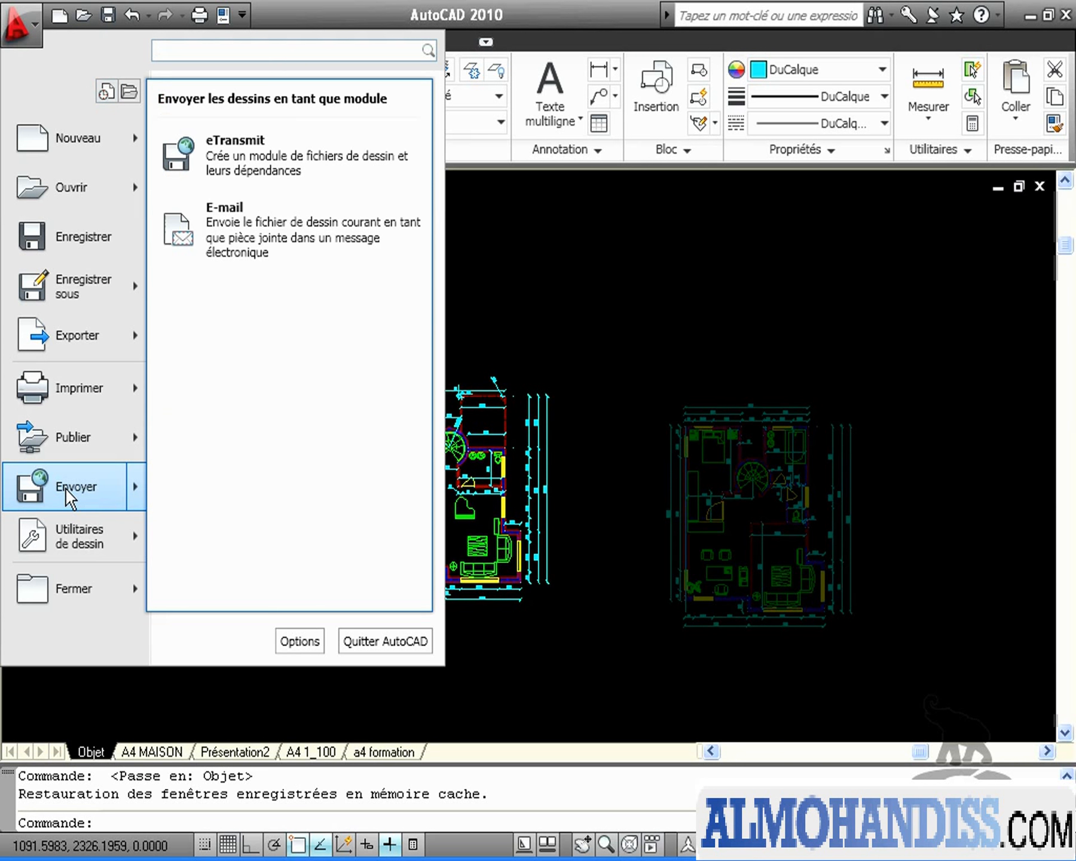
{"action": "left_click", "coordinate": [224, 161]}
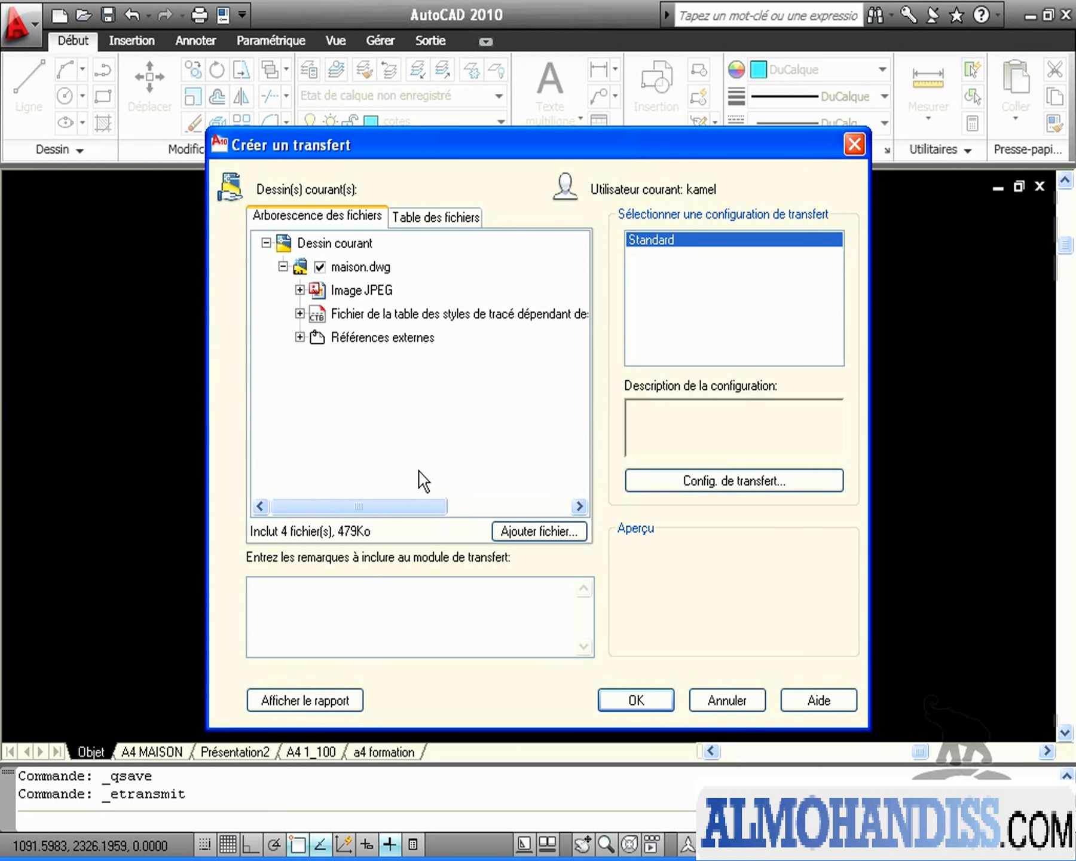
Expand the JPEG image, external references and plot style table entries to examine the files in the transfer package
{"action": "left_click", "coordinate": [299, 290]}
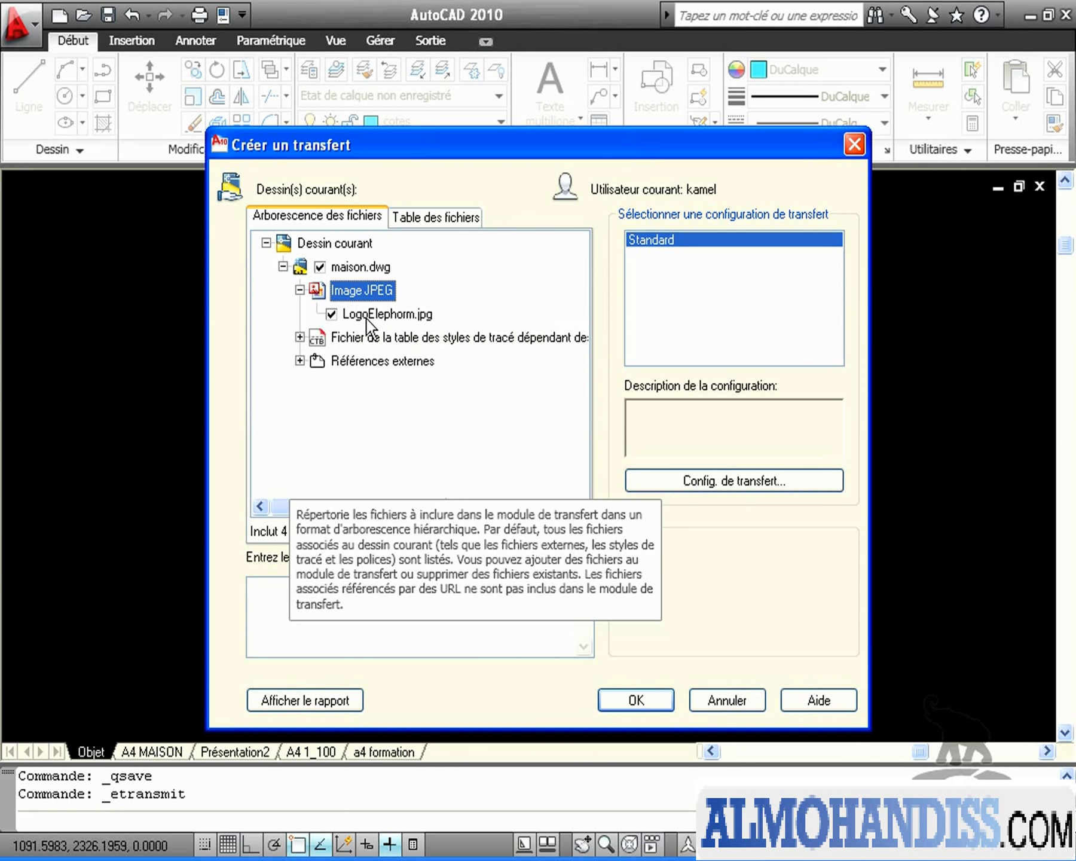
{"action": "left_click", "coordinate": [299, 363]}
{"action": "left_click", "coordinate": [300, 361]}
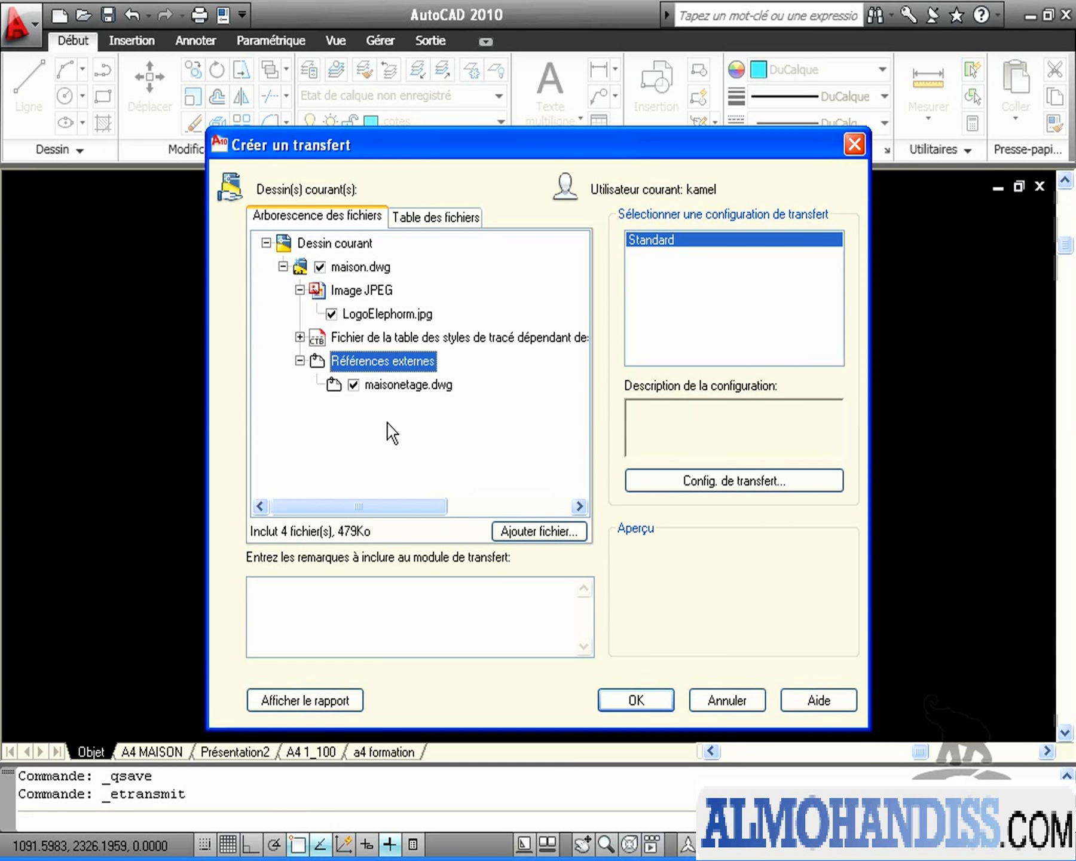
{"action": "left_click", "coordinate": [299, 337]}
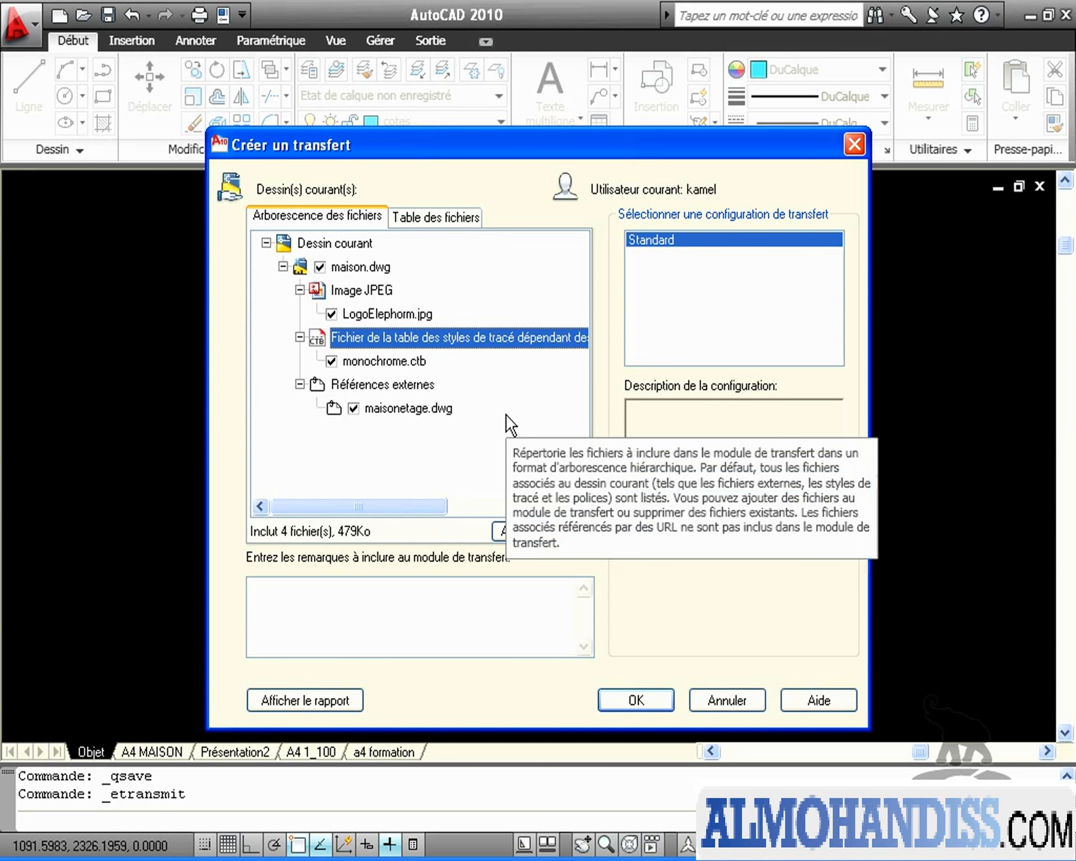
Check the option for adding files to the transfer, and enter "fichiers de ma maisons" as the package remarks
{"action": "left_click", "coordinate": [529, 532]}
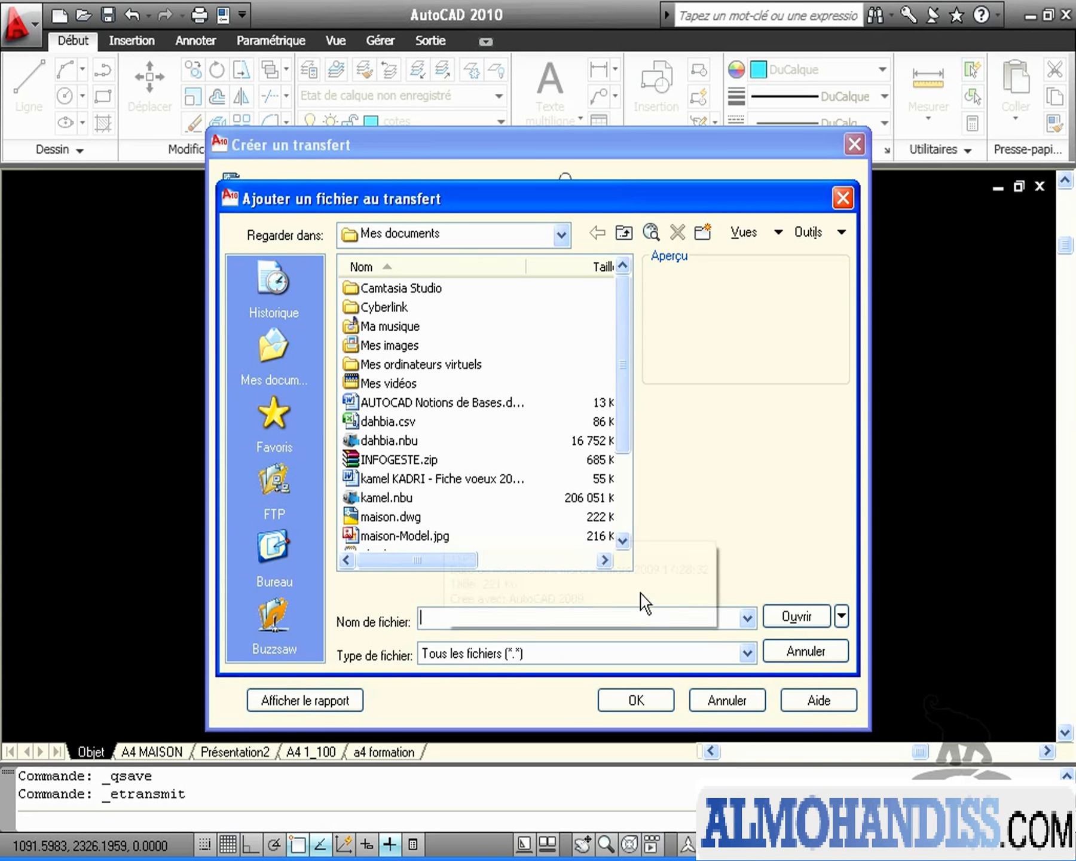
{"action": "left_click", "coordinate": [807, 652]}
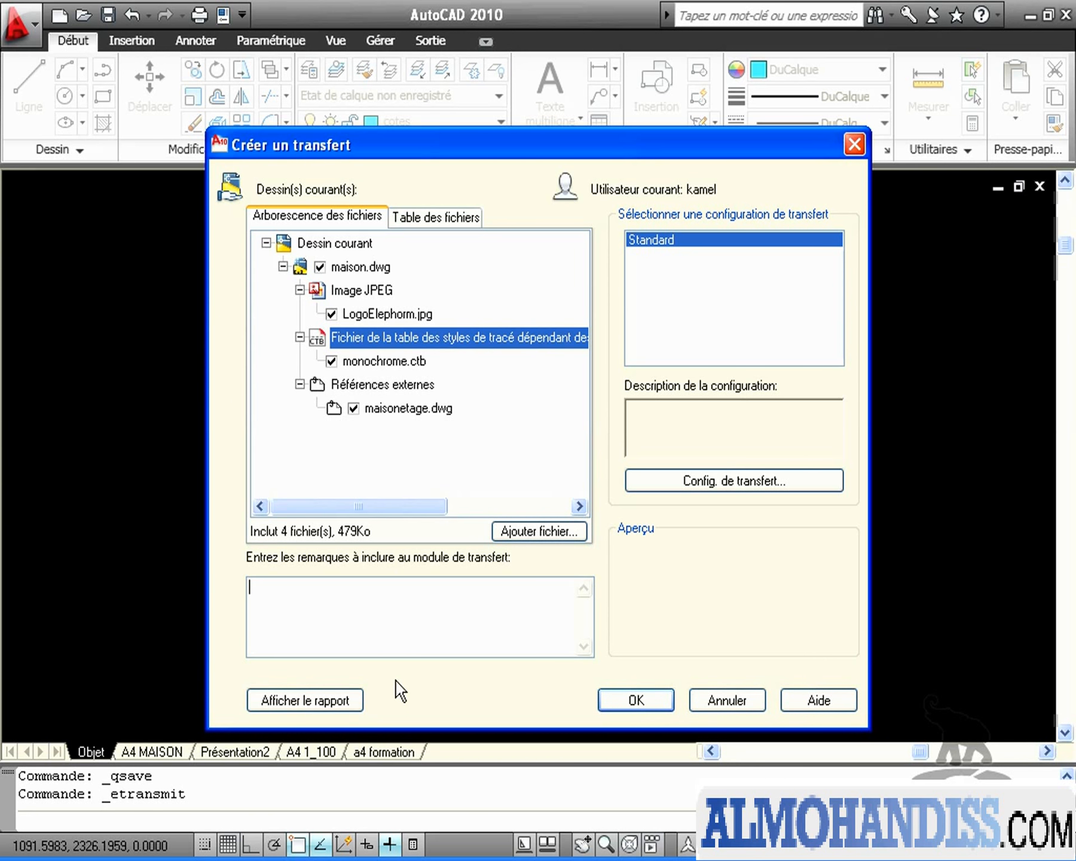
{"action": "type", "text": "fichiers de ma maisons"}
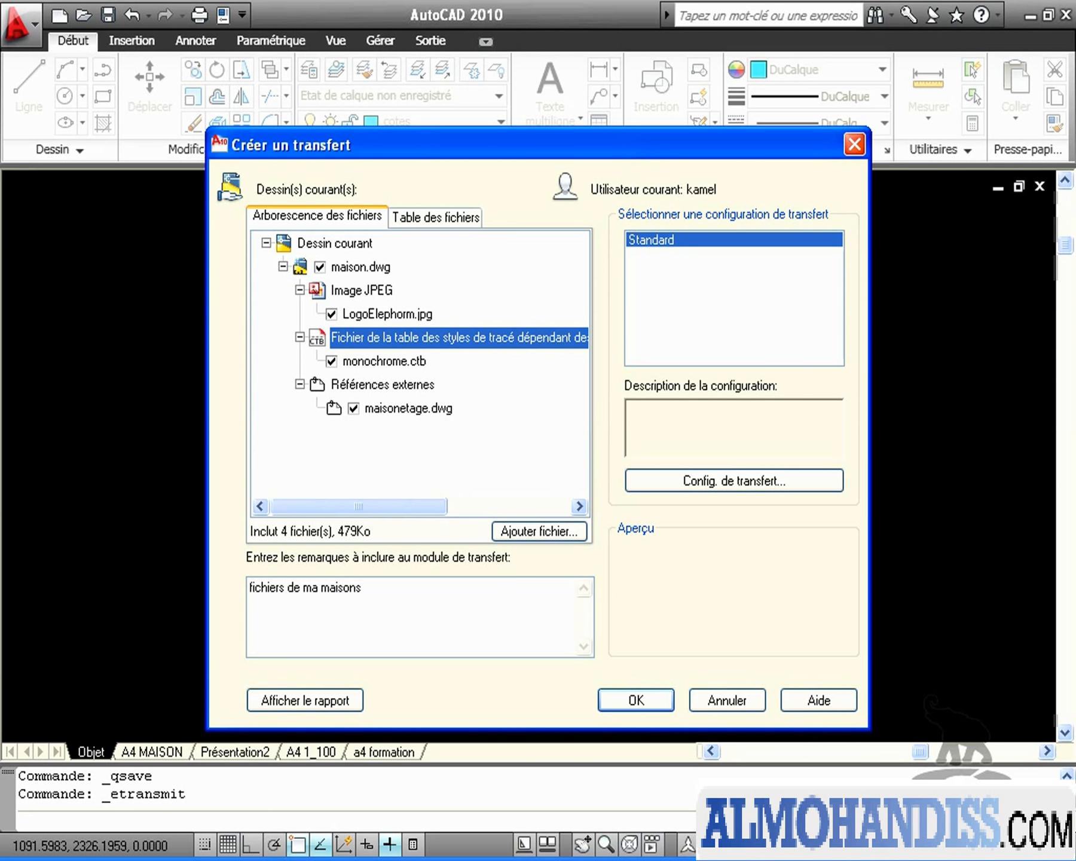
Edit the Standard transfer configuration with Zip (*.zip) as the package type and accept its settings
{"action": "left_click", "coordinate": [716, 491]}
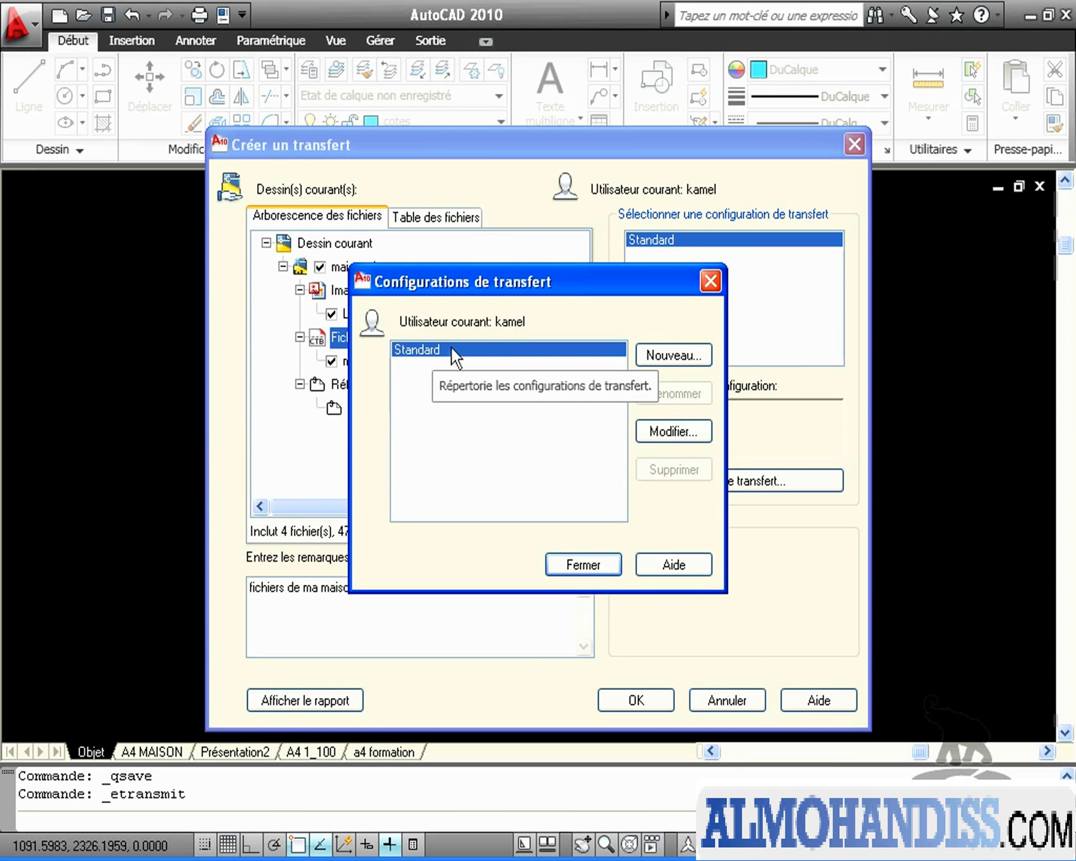
{"action": "left_click", "coordinate": [680, 435]}
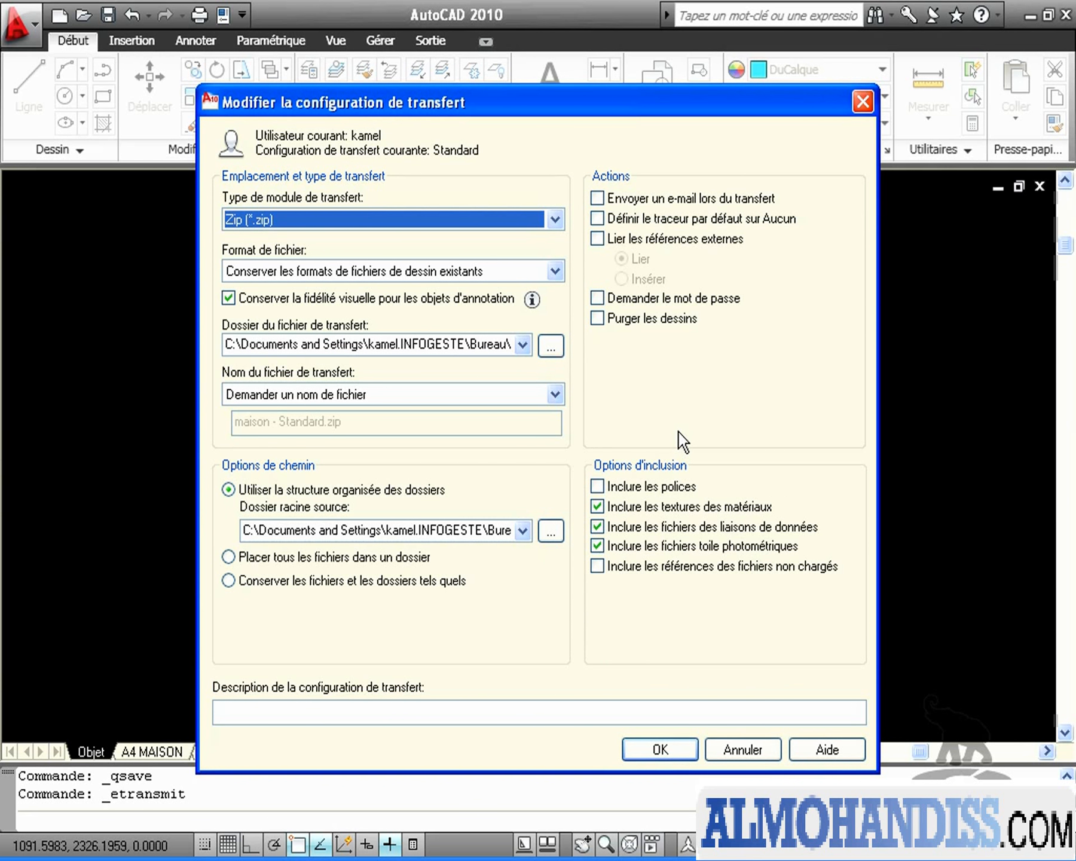
{"action": "left_click", "coordinate": [554, 219]}
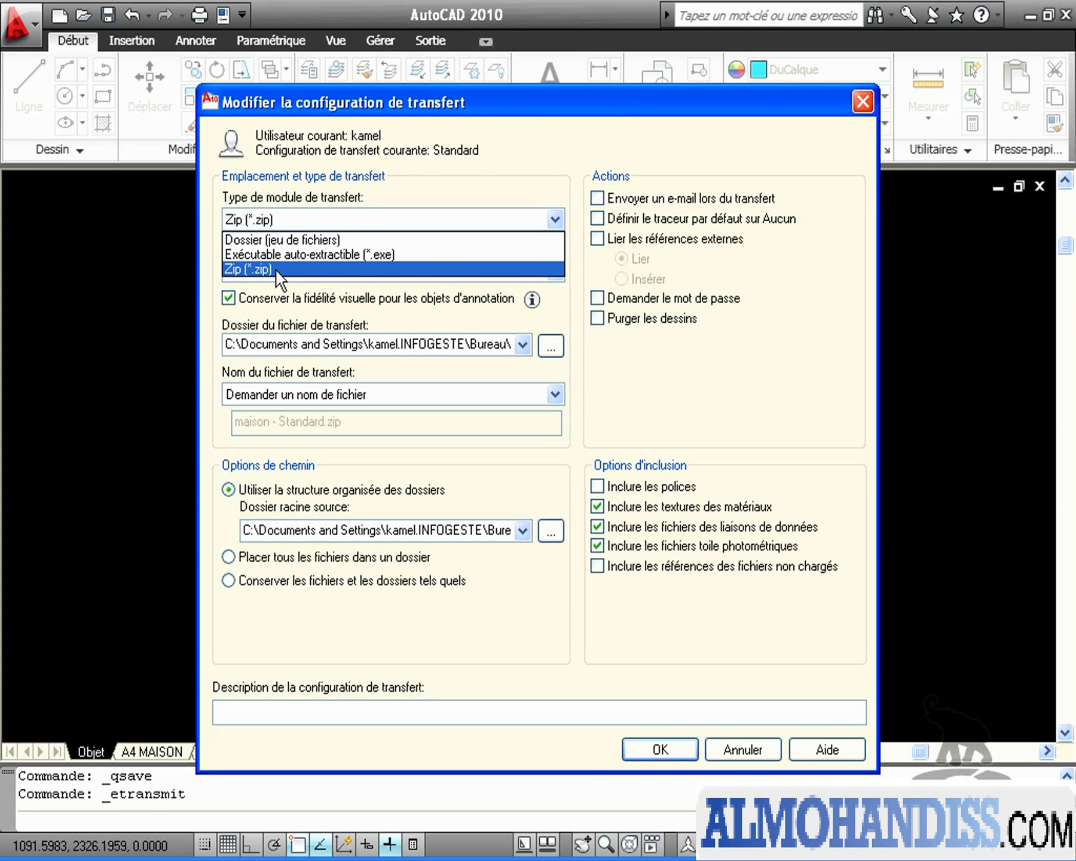
{"action": "left_click", "coordinate": [275, 270]}
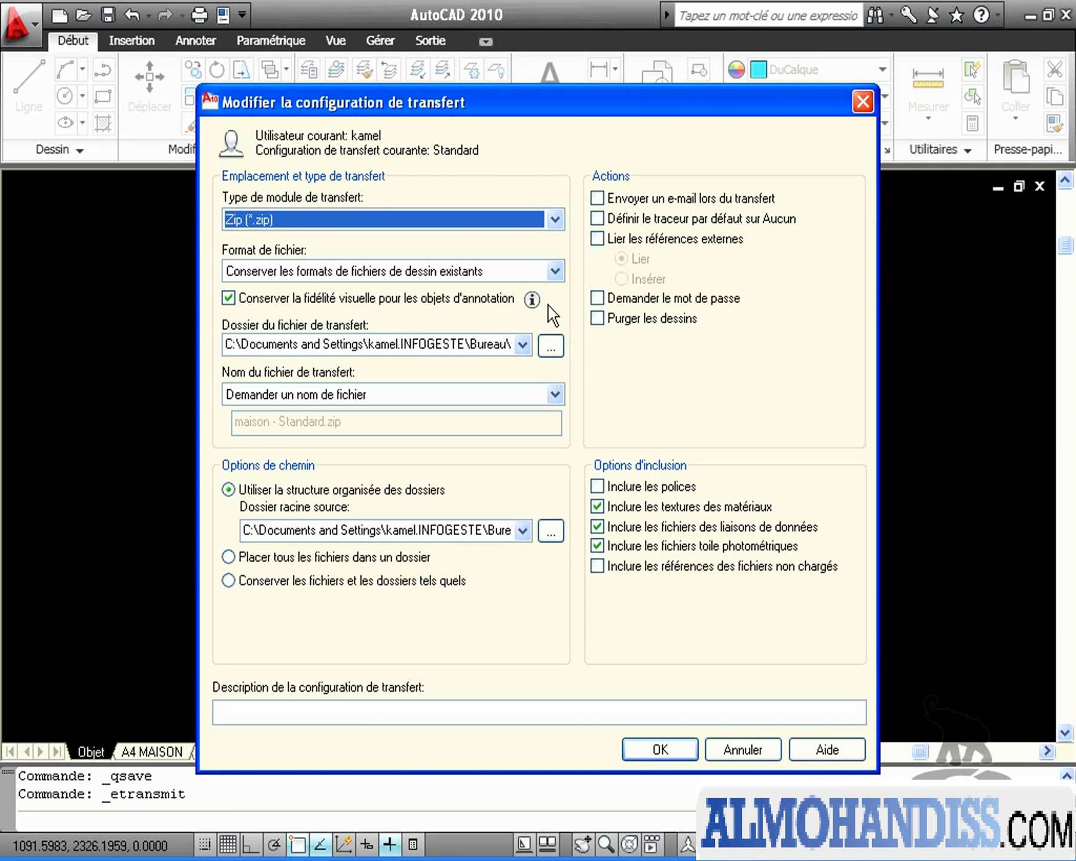
{"action": "mouse_move", "coordinate": [605, 203]}
{"action": "left_click", "coordinate": [653, 746]}
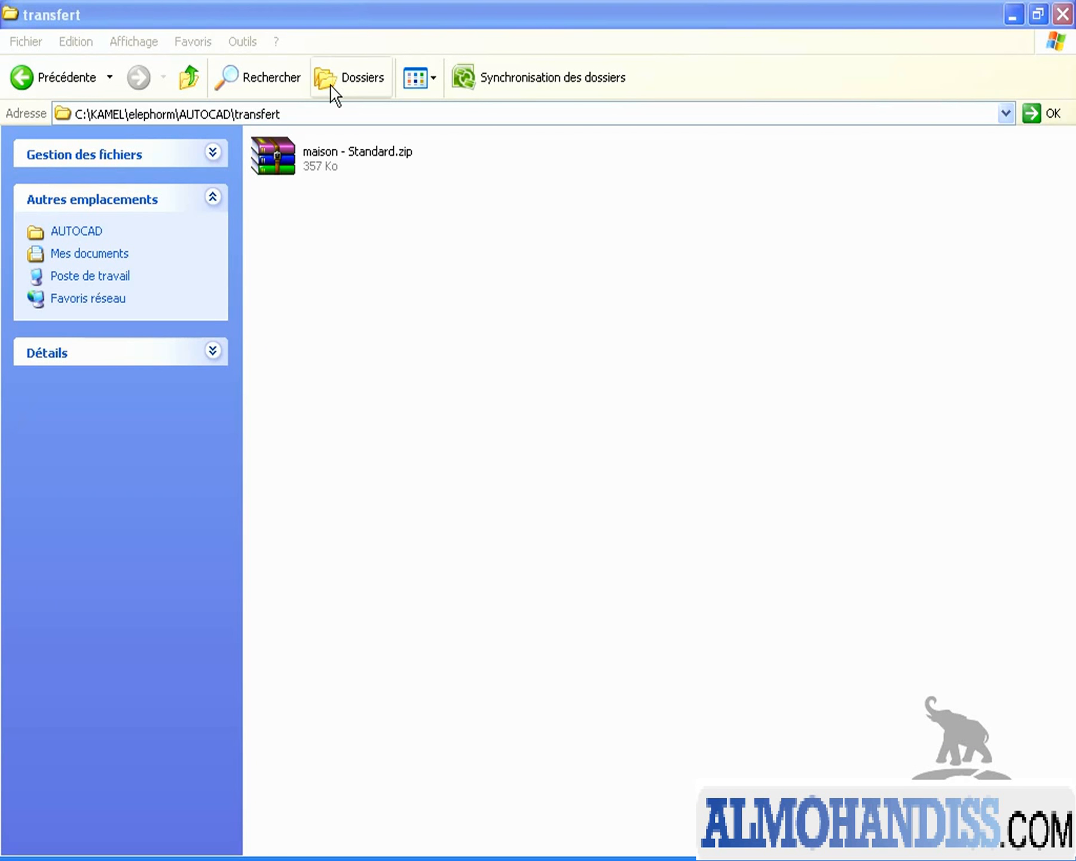
In Windows Explorer, extract maison - Standard.zip directly into the transfert folder
{"action": "left_click", "coordinate": [280, 156]}
{"action": "right_click", "coordinate": [280, 153]}
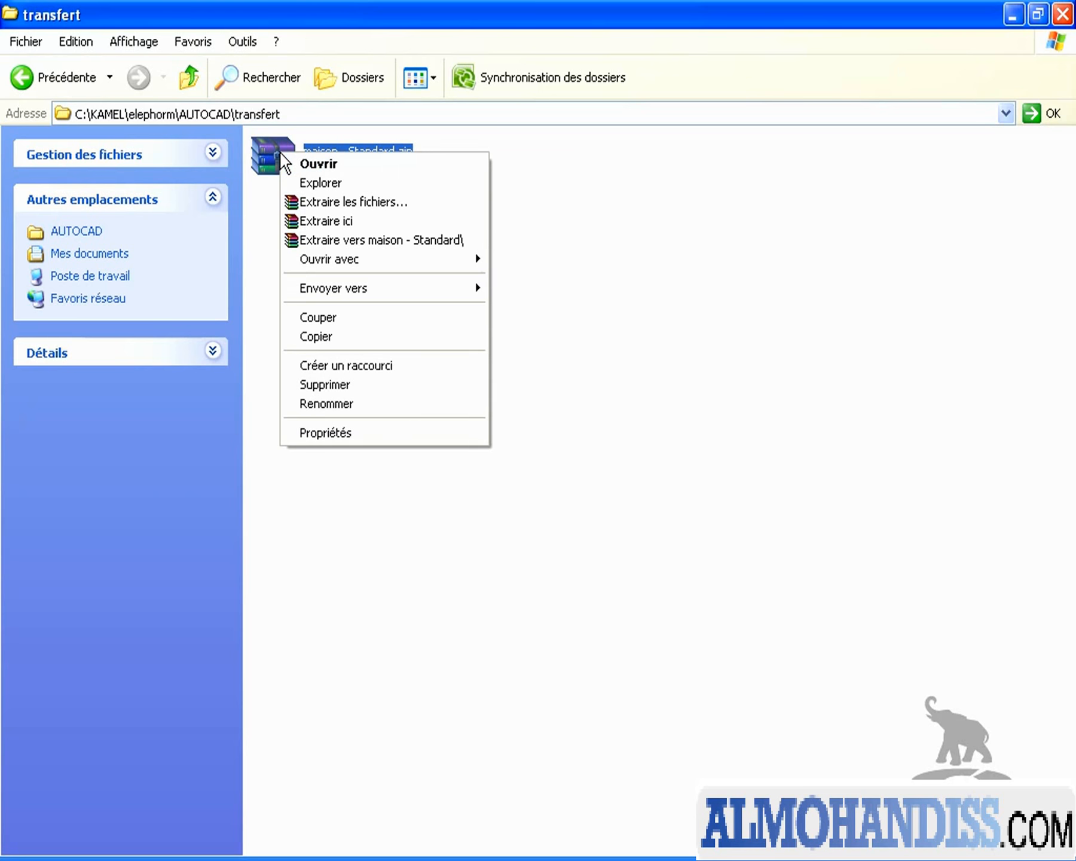
{"action": "left_click", "coordinate": [330, 223]}
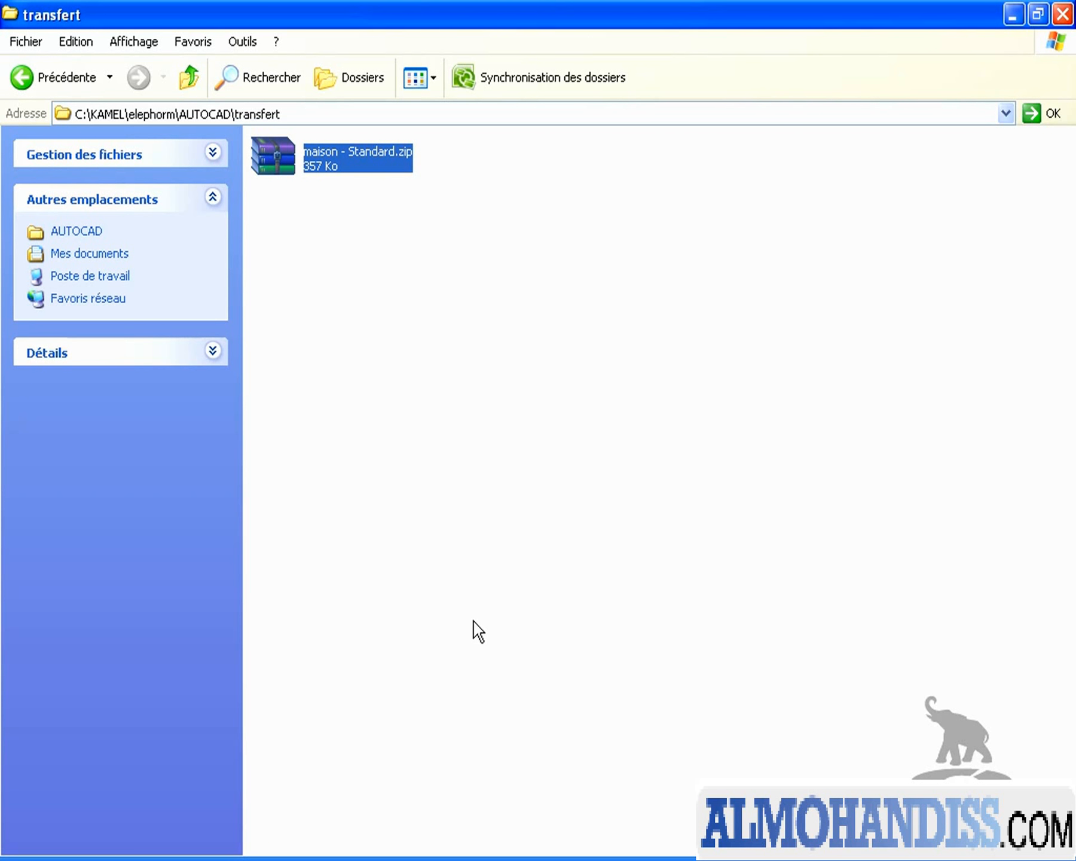
{"action": "left_click", "coordinate": [676, 493]}
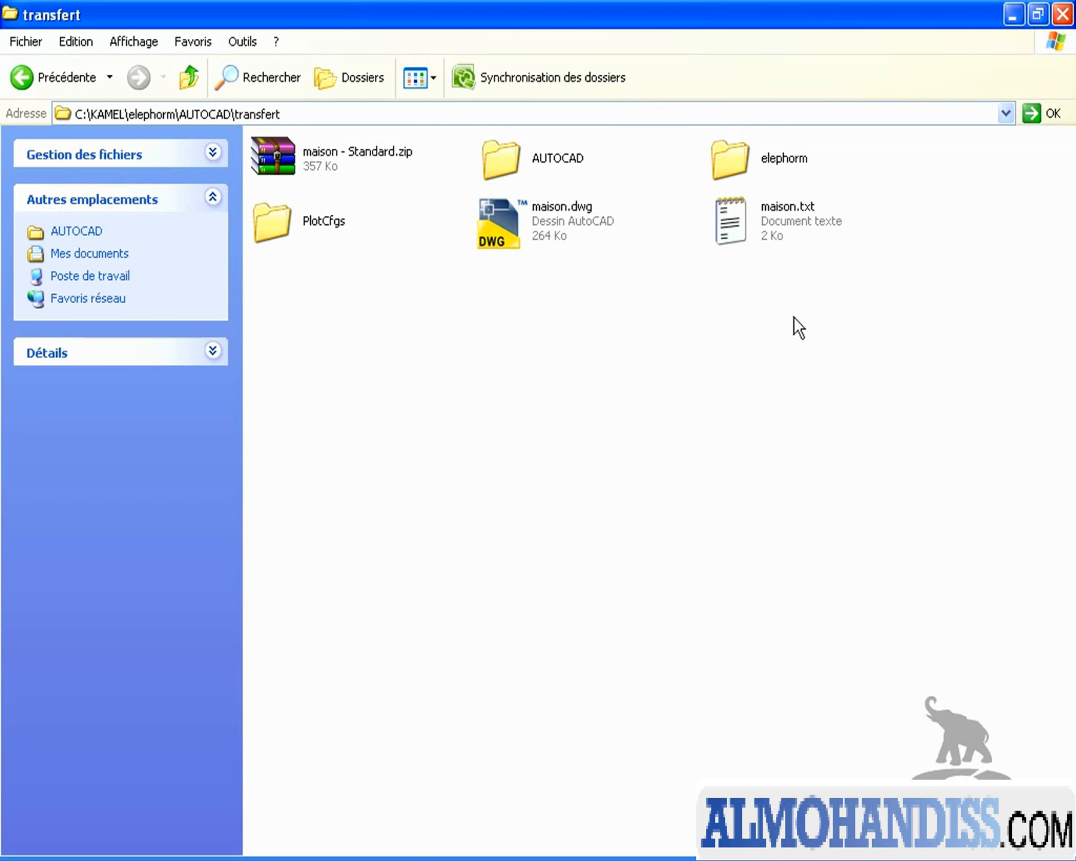
Examine the extracted package files in the transfert folder, including the contents of the elephorm and AUTOCAD subfolders
{"action": "left_click", "coordinate": [527, 217]}
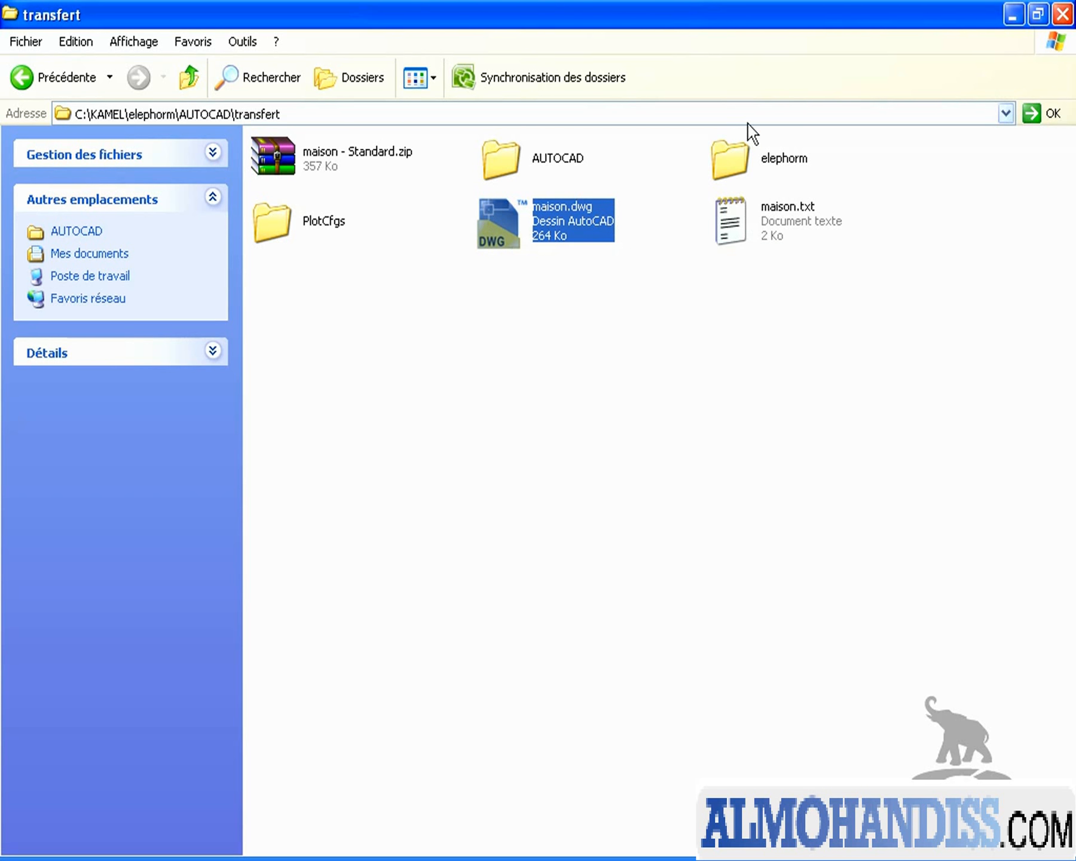
{"action": "double_click", "coordinate": [737, 156]}
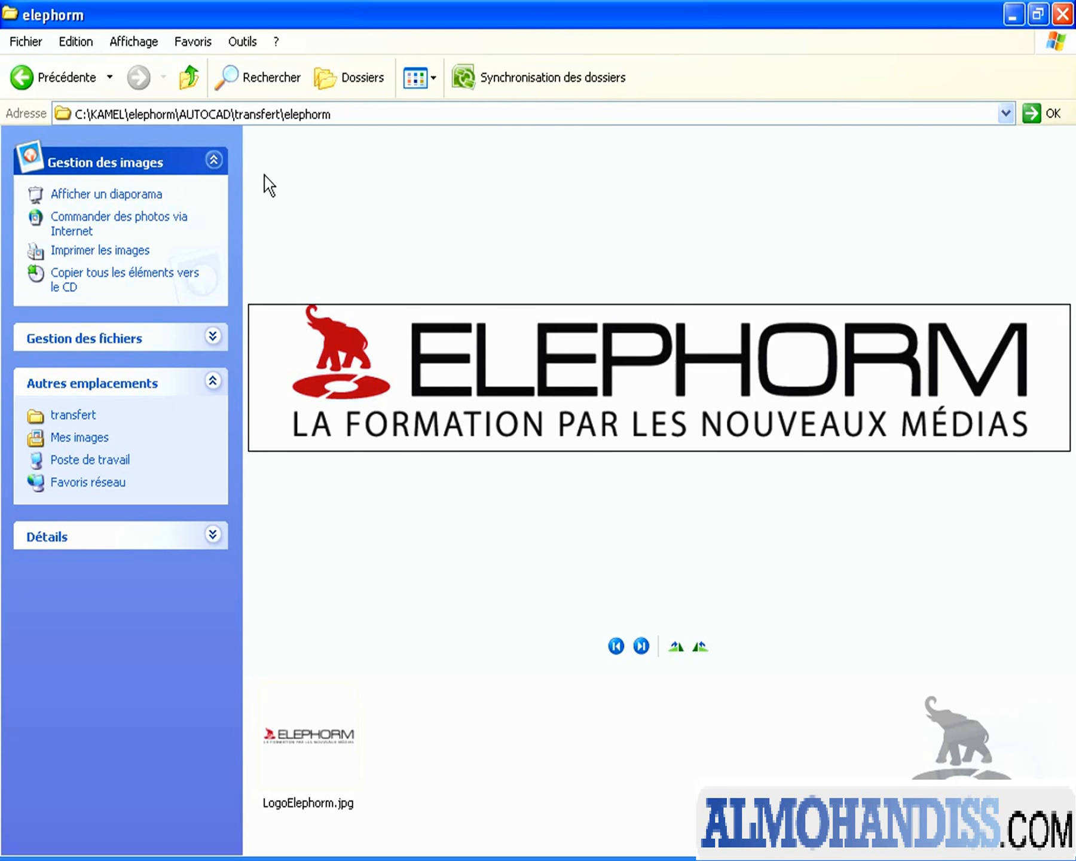
{"action": "left_click", "coordinate": [189, 77]}
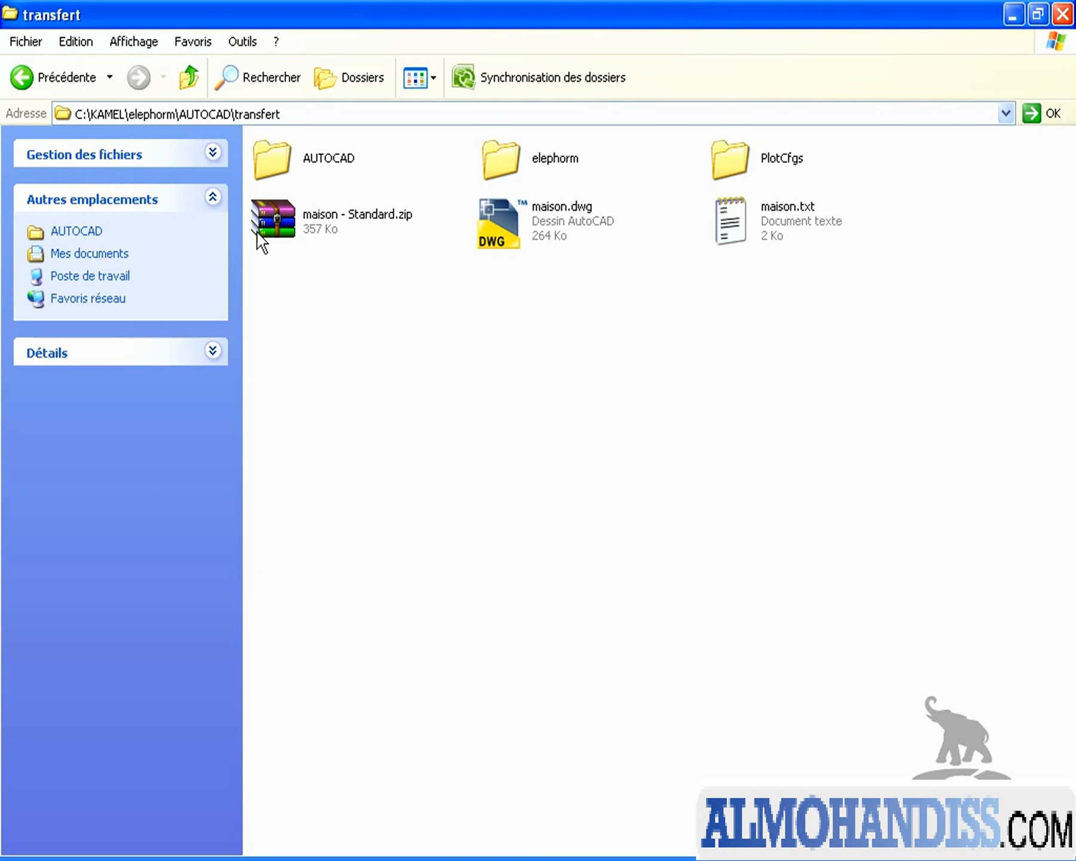
{"action": "double_click", "coordinate": [280, 157]}
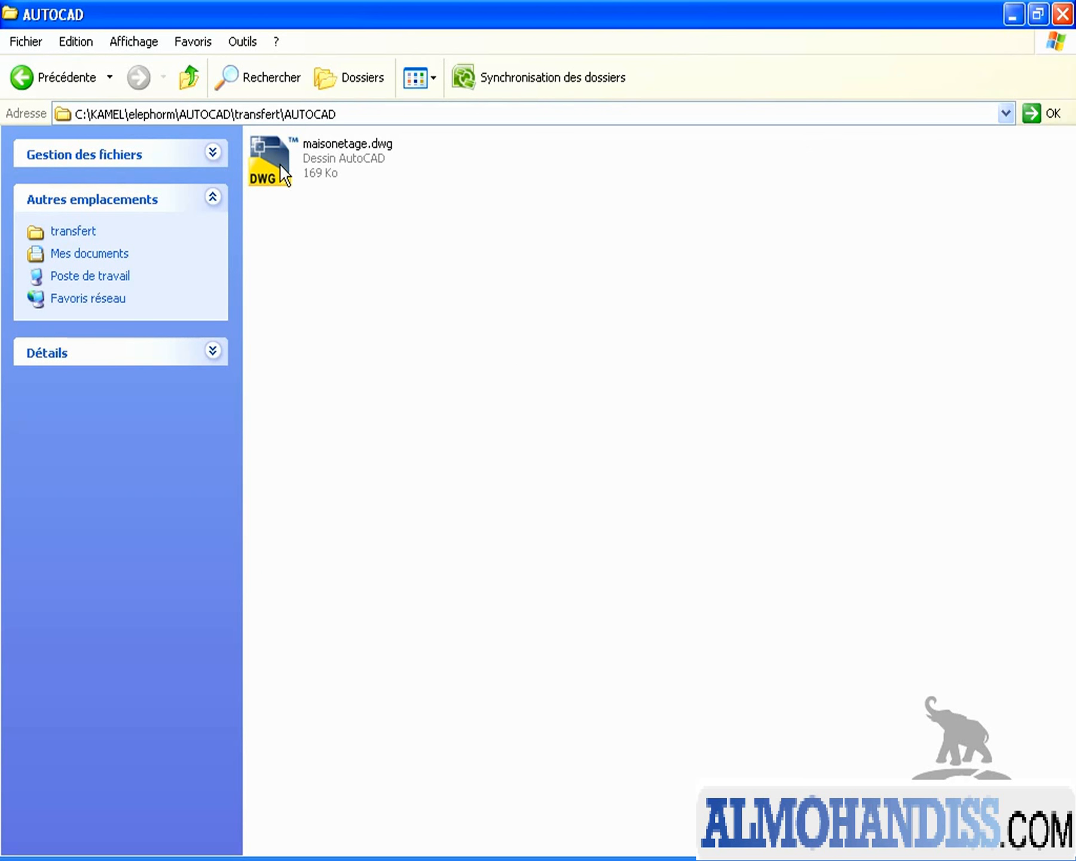
{"action": "left_click", "coordinate": [189, 77]}
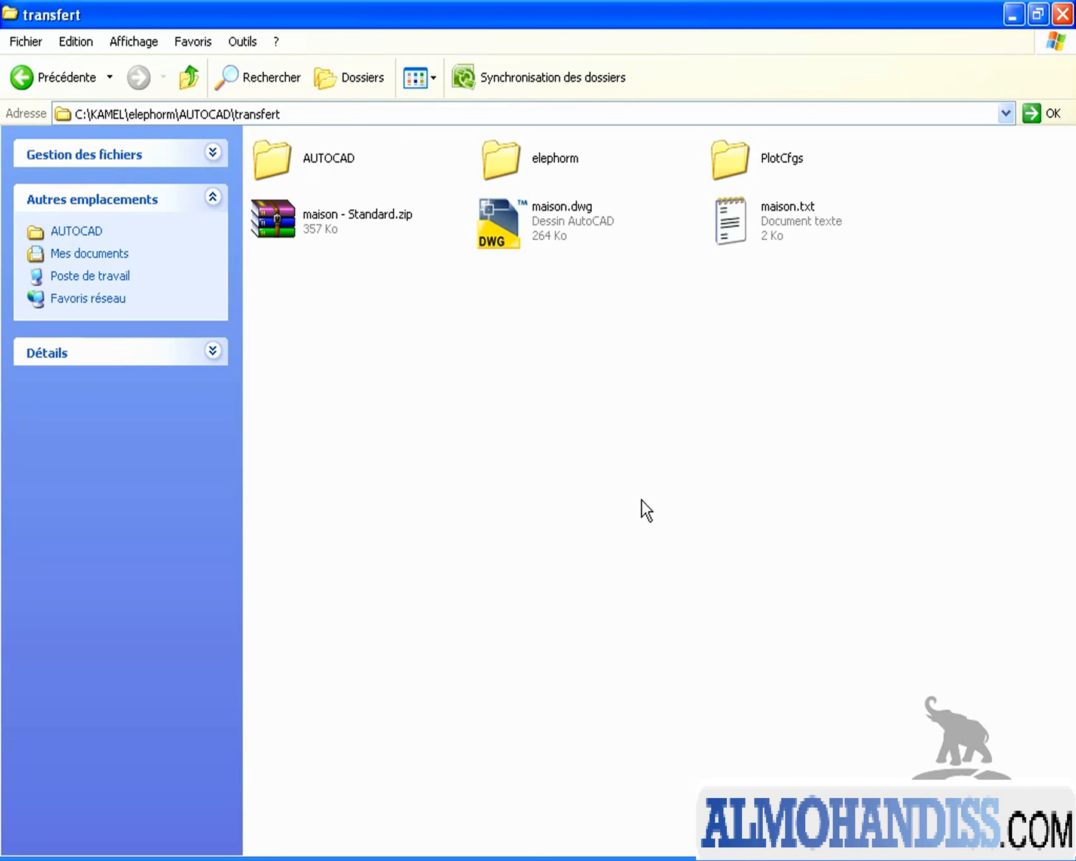
{"action": "mouse_move", "coordinate": [767, 219]}
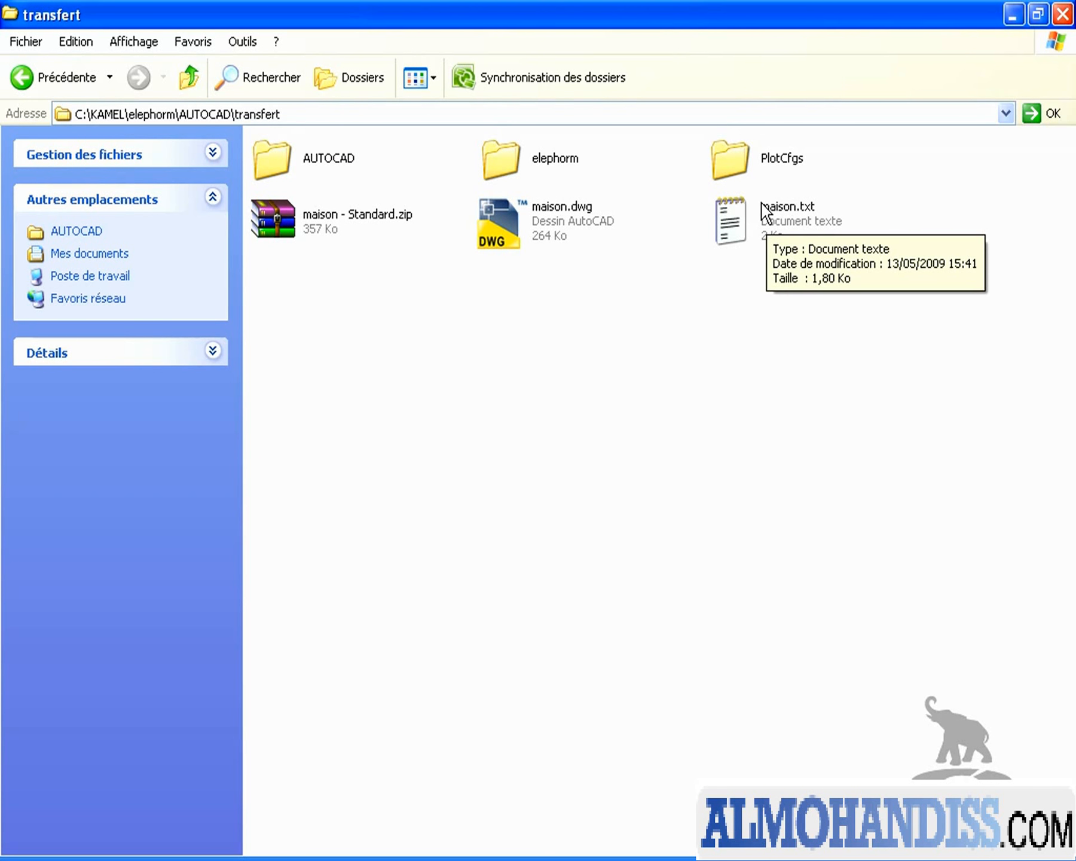